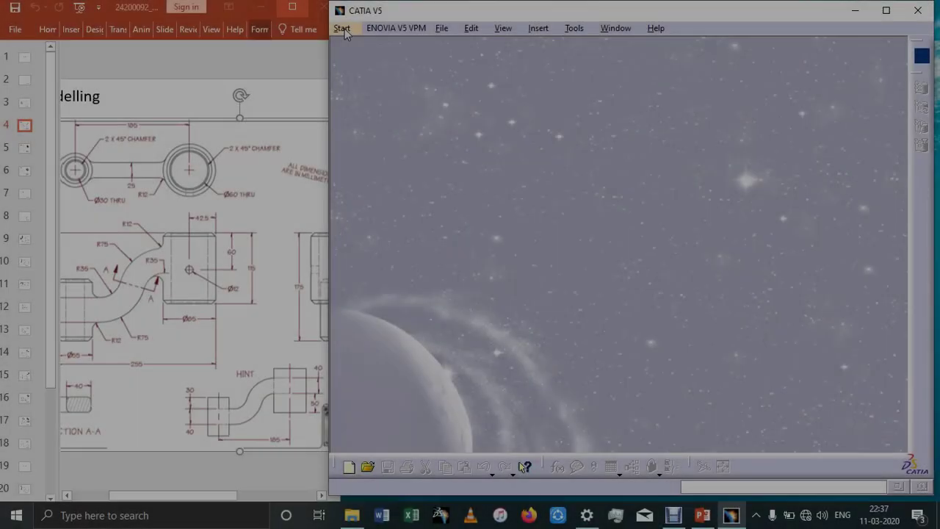
- Create a new mechanical design part, keeping Part1 as its name
left_click(342, 28)
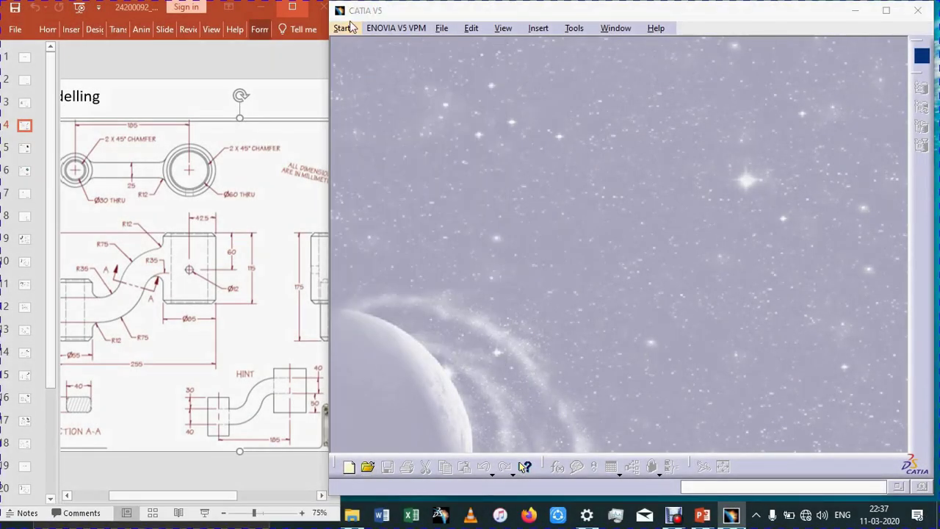
left_click(344, 27)
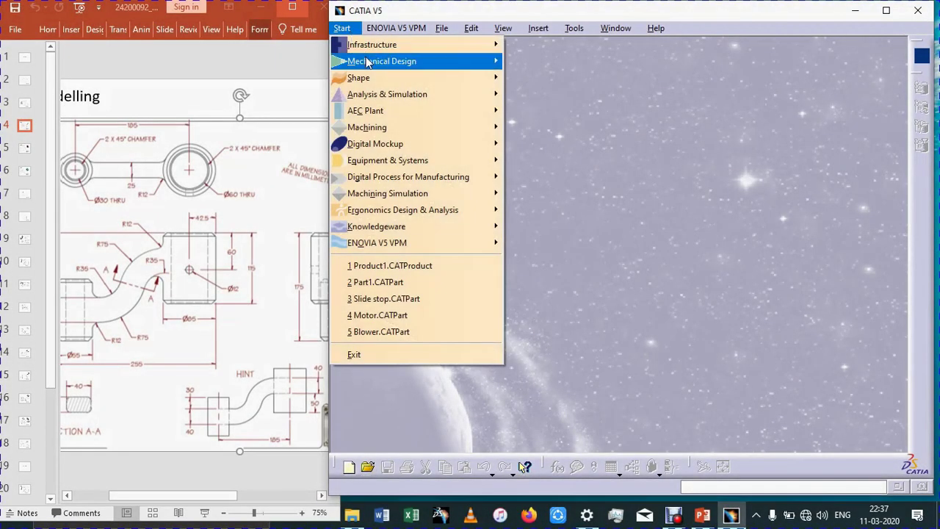
mouse_move(378, 61)
left_click(541, 61)
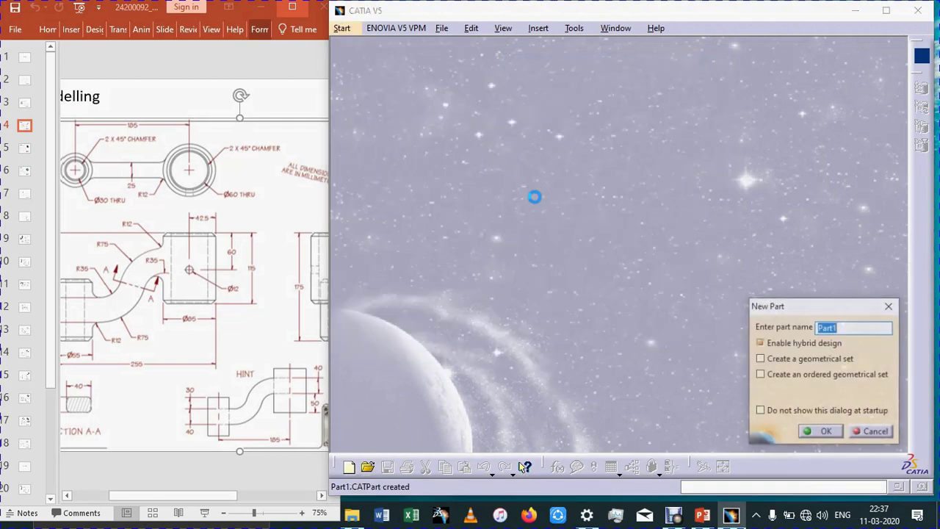
left_click(808, 433)
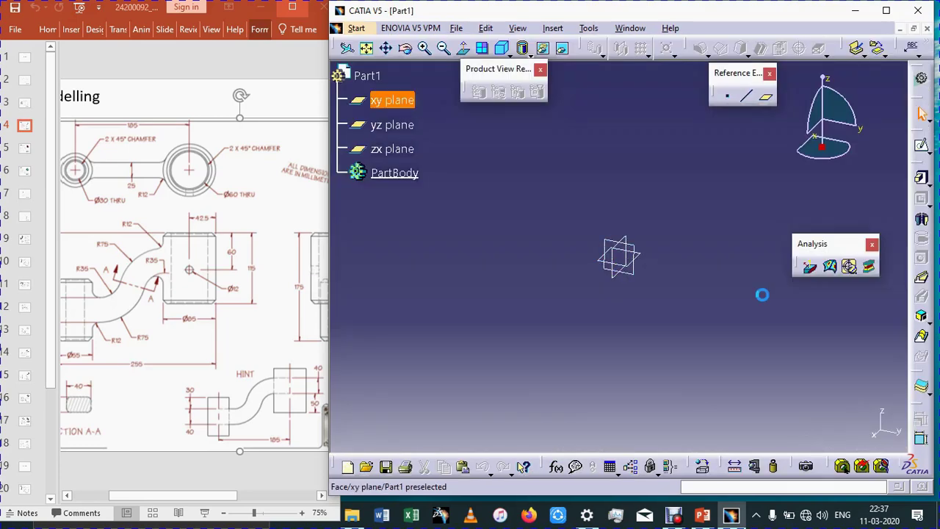
- Sketch two concentric circles on the xy plane, about 53 mm and 93 mm in diameter, centred on the horizontal axis about 65 mm from the origin
left_click(921, 145)
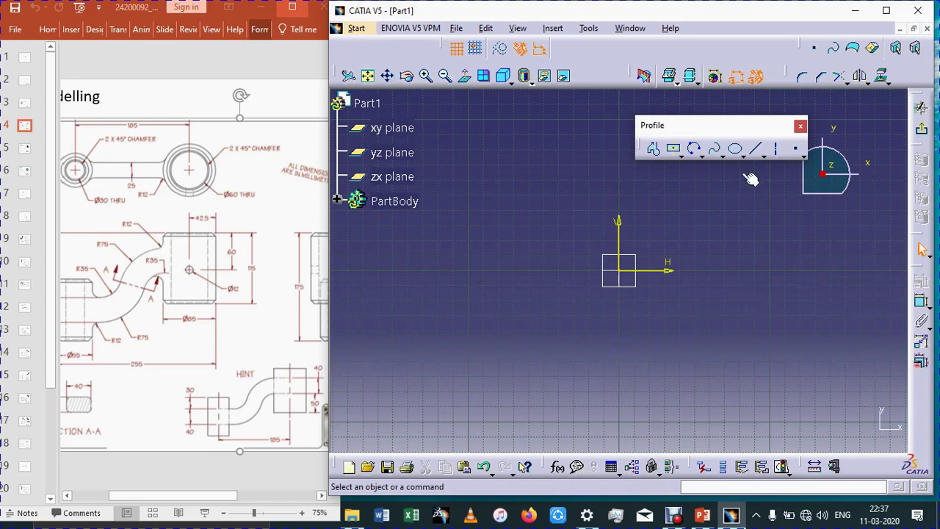
left_click(702, 156)
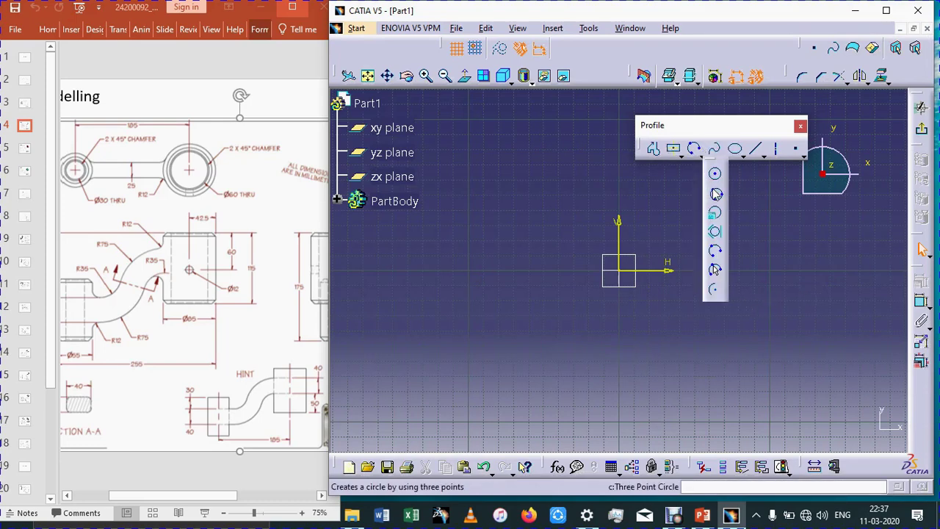
left_click(716, 176)
left_click(719, 270)
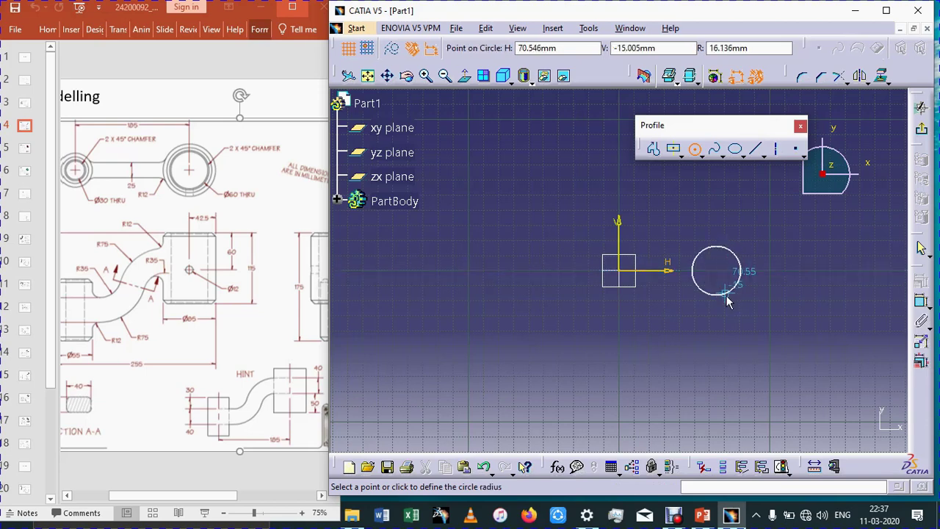
left_click(734, 310)
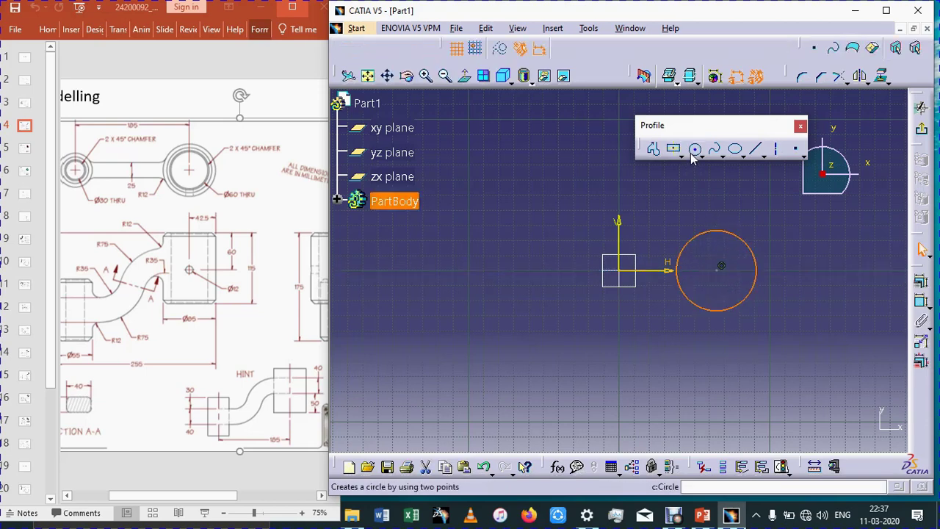
left_click(719, 268)
left_click(766, 324)
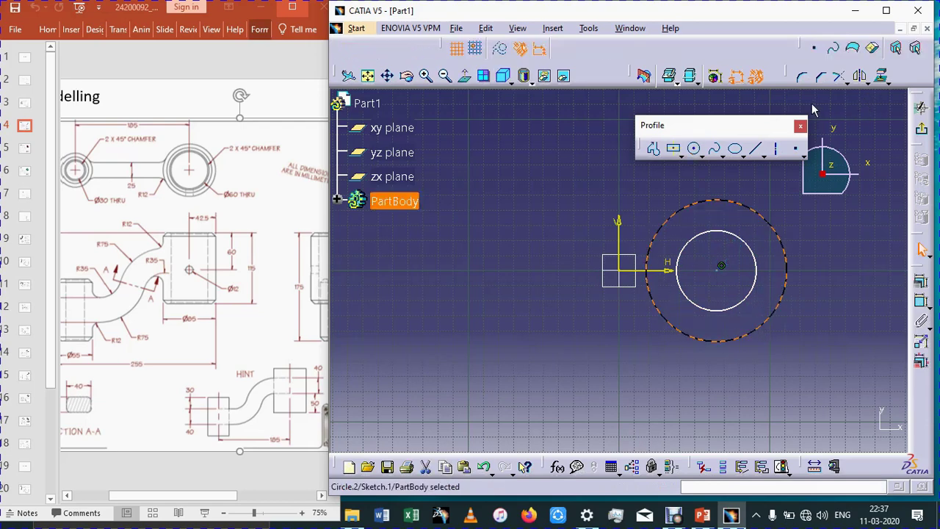
- Constrain the outer circle's diameter to 55 mm
left_click(924, 304)
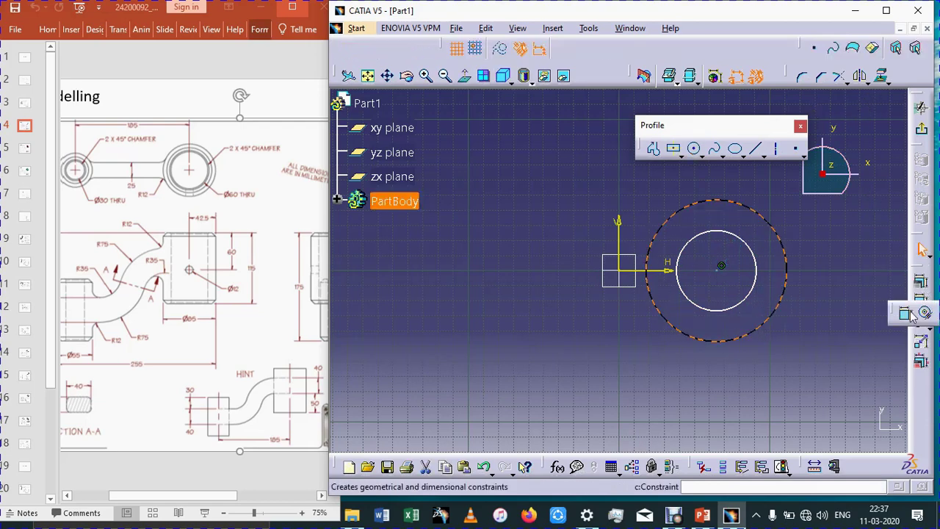
left_click(910, 314)
left_click(842, 286)
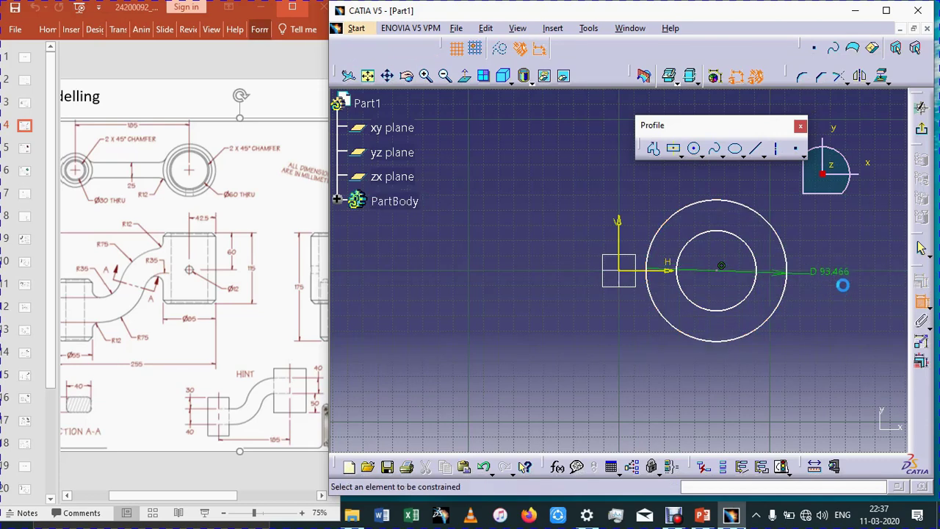
double_click(836, 271)
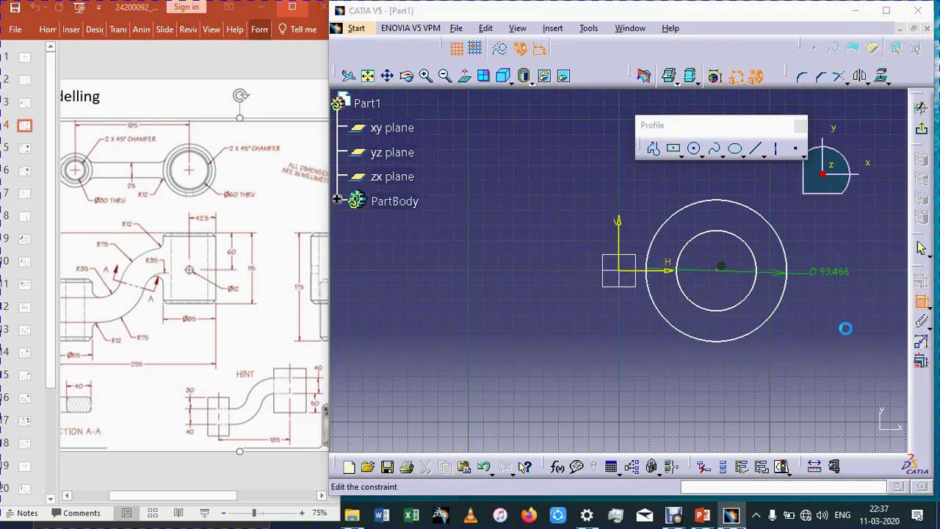
type("55")
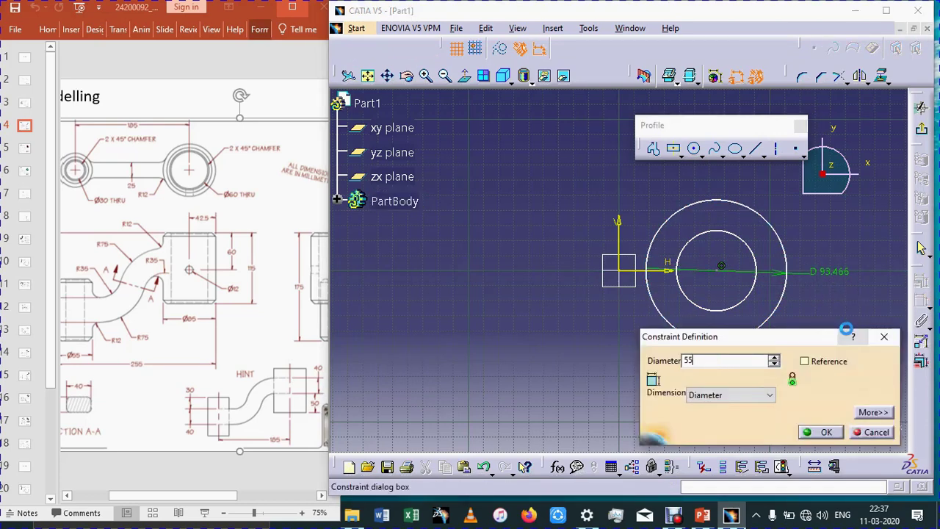
key("Return")
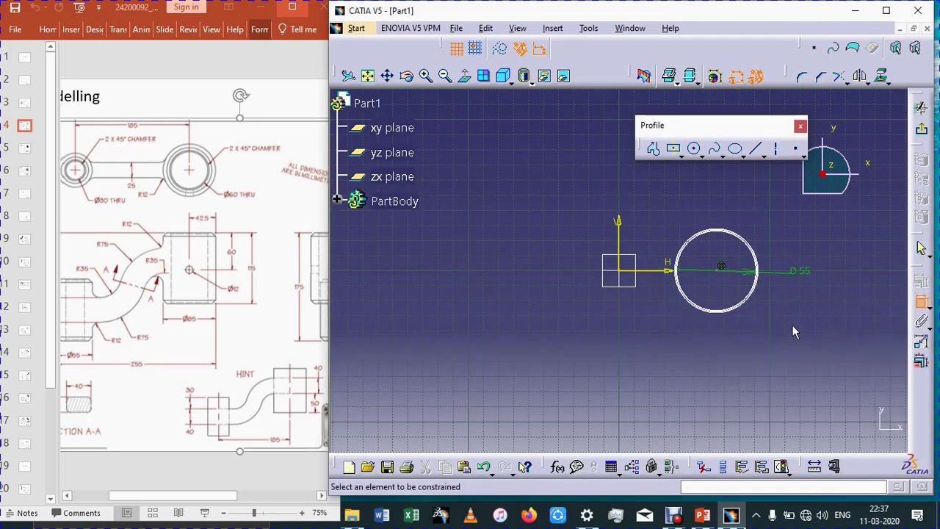
- Constrain the diameter of the other concentric circle to 30 mm
left_click(756, 294)
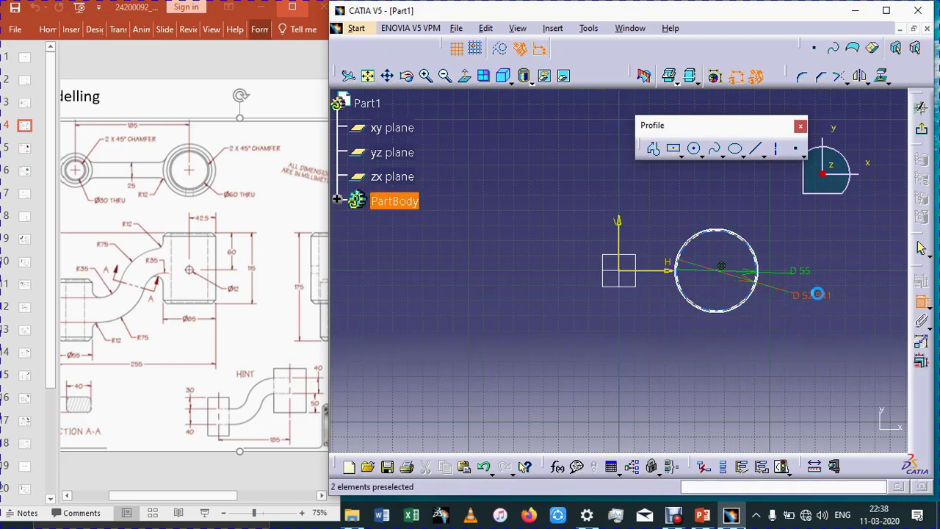
left_click(818, 301)
double_click(818, 304)
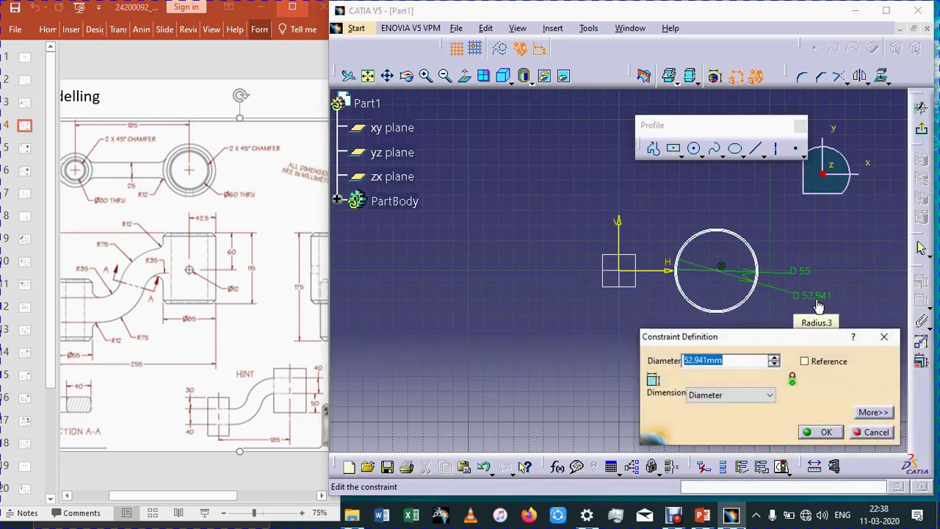
type("30")
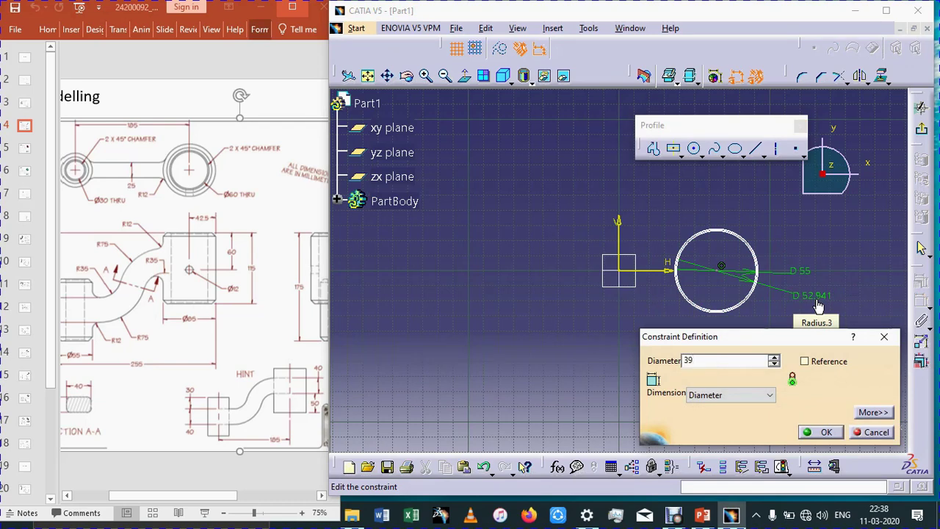
key("Return")
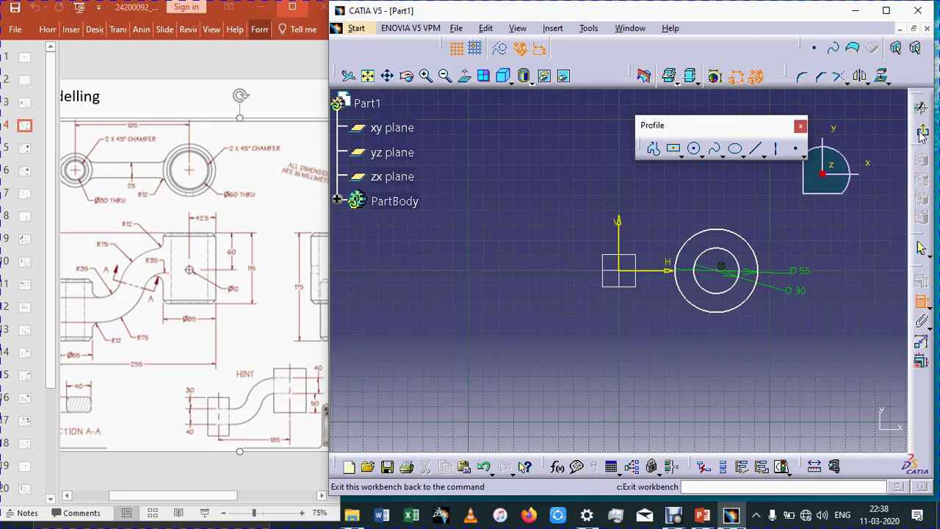
- Constrain the distance between the circles' centre and the vertical axis to 185/2 mm
left_click(722, 269)
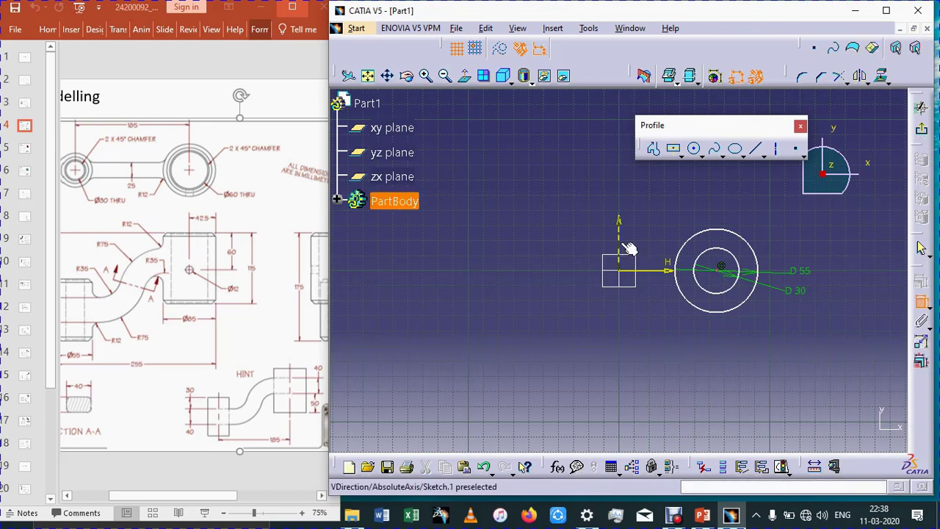
left_click(619, 248)
left_click(666, 220)
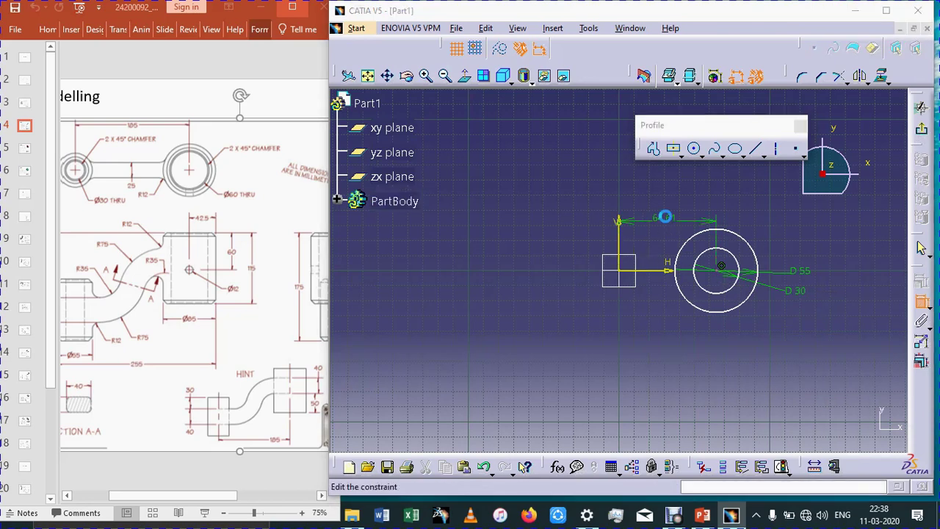
double_click(665, 218)
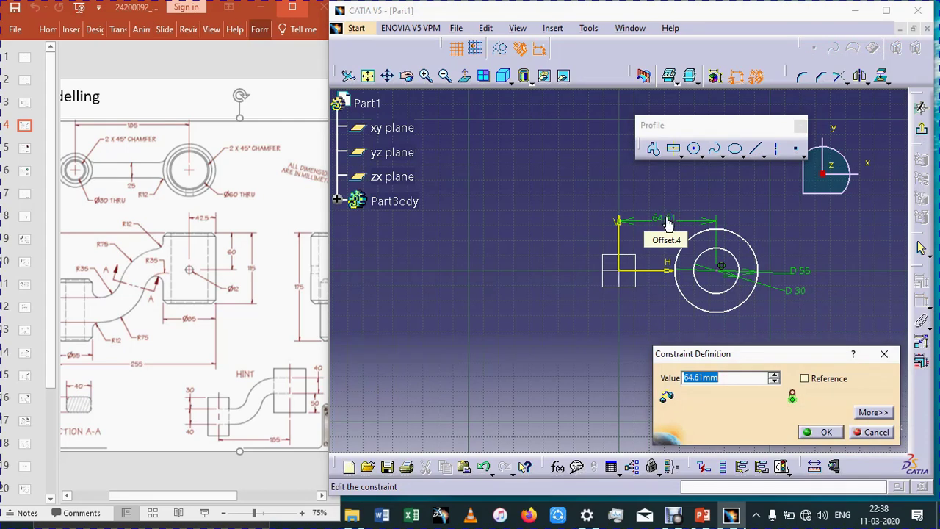
type("185/2")
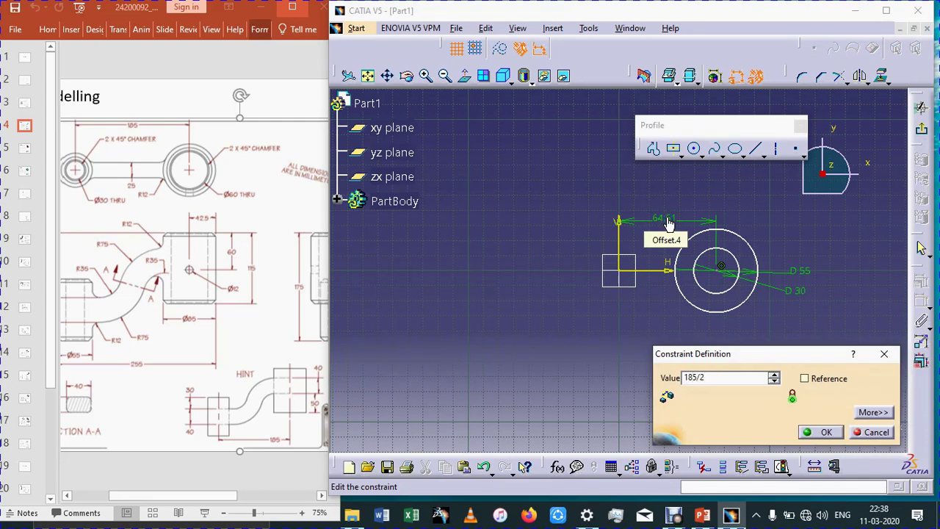
key("Return")
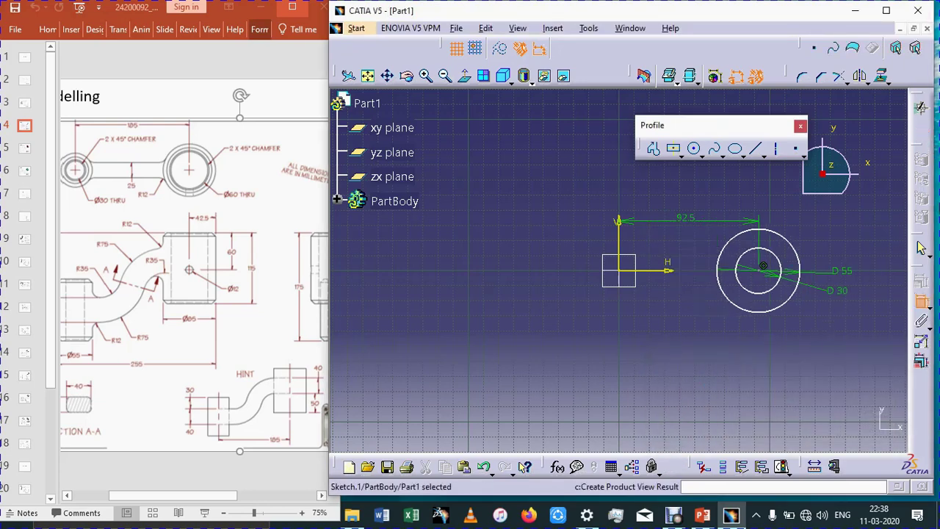
- Pad the ring sketch 100 mm in the reversed direction, downward from the xy plane
left_click(921, 178)
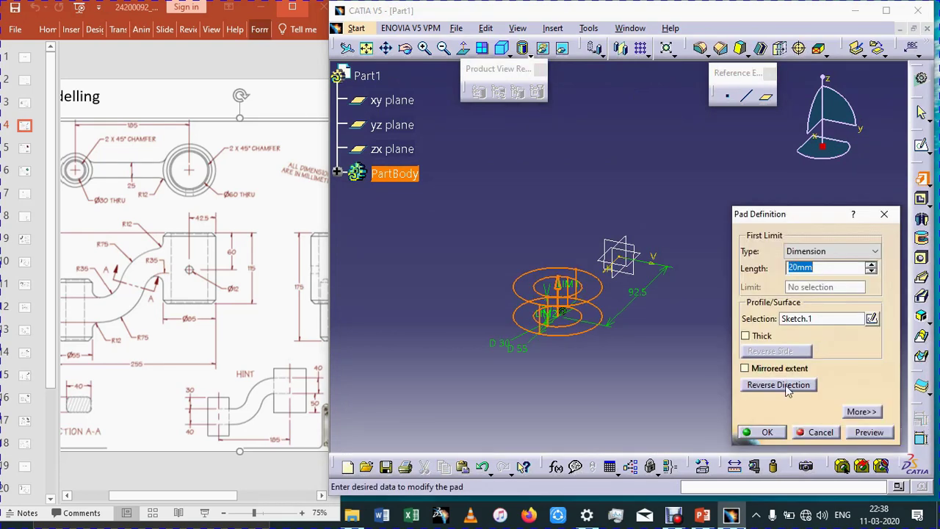
left_click(792, 384)
left_click(818, 268)
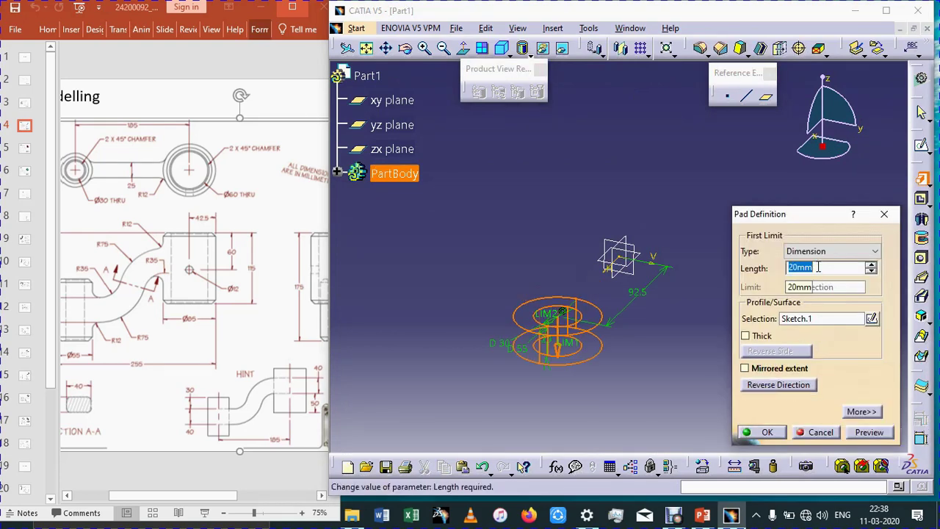
type("100")
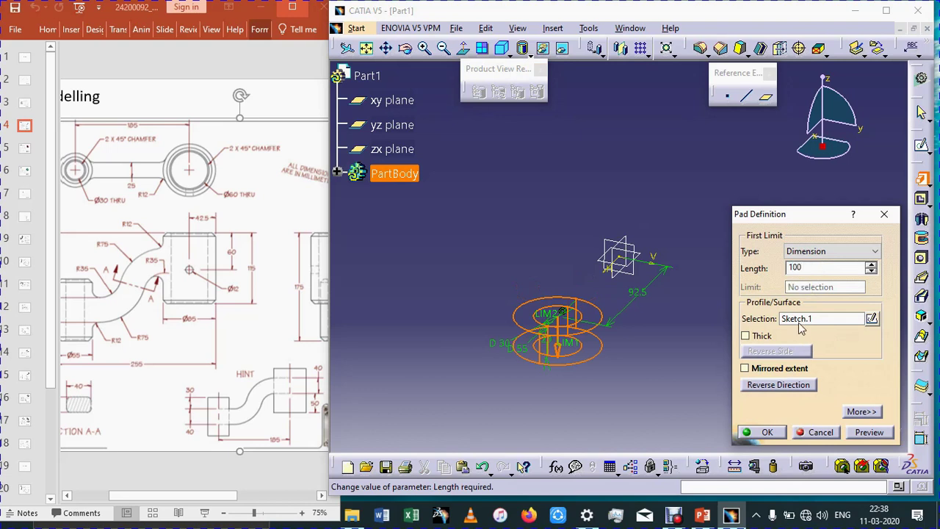
key("Return")
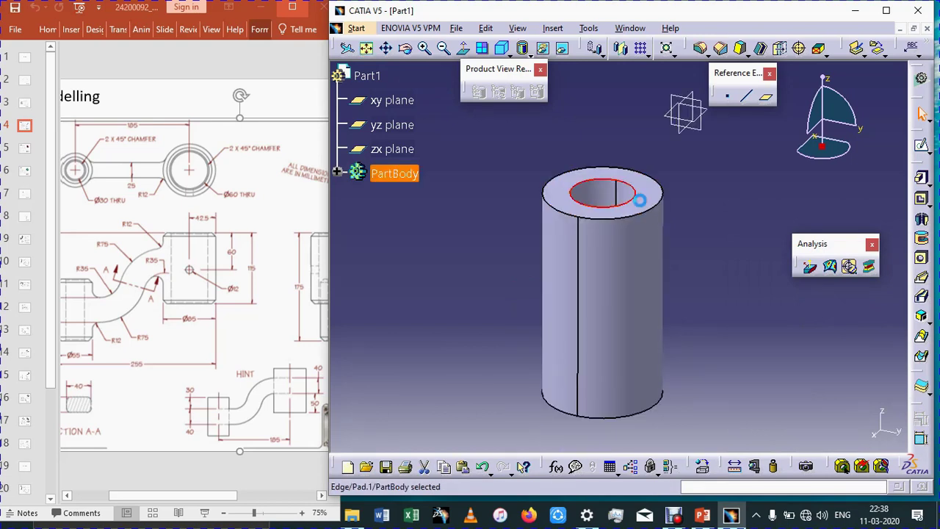
- Chamfer the inner and outer circular edges at both ends of the hollow cylinder with 2 mm at 45 degrees
middle_click_drag(717, 335, 639, 324)
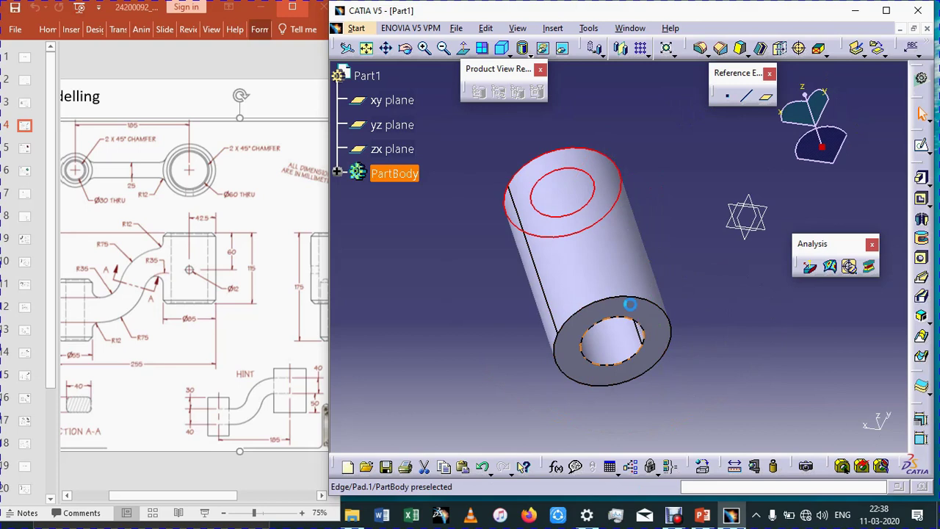
left_click(638, 303)
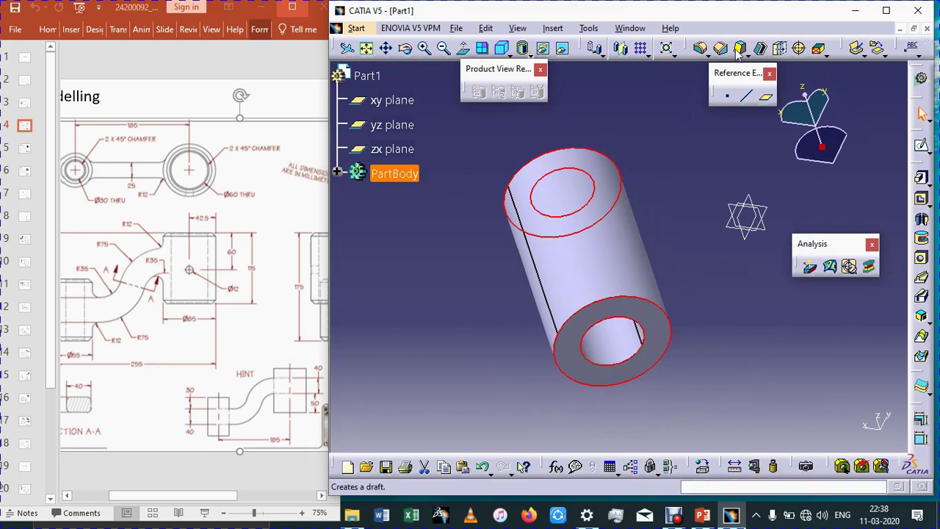
left_click(721, 48)
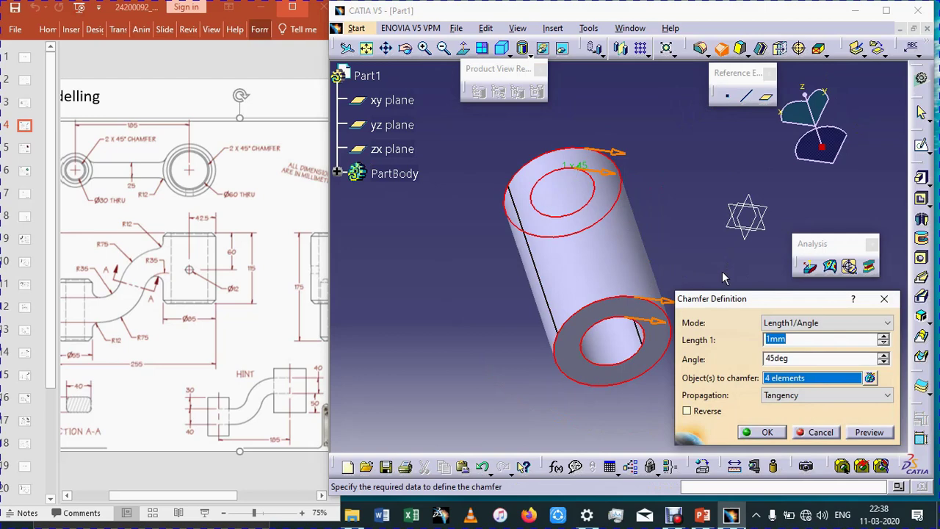
type("2")
key("Return")
key("Return")
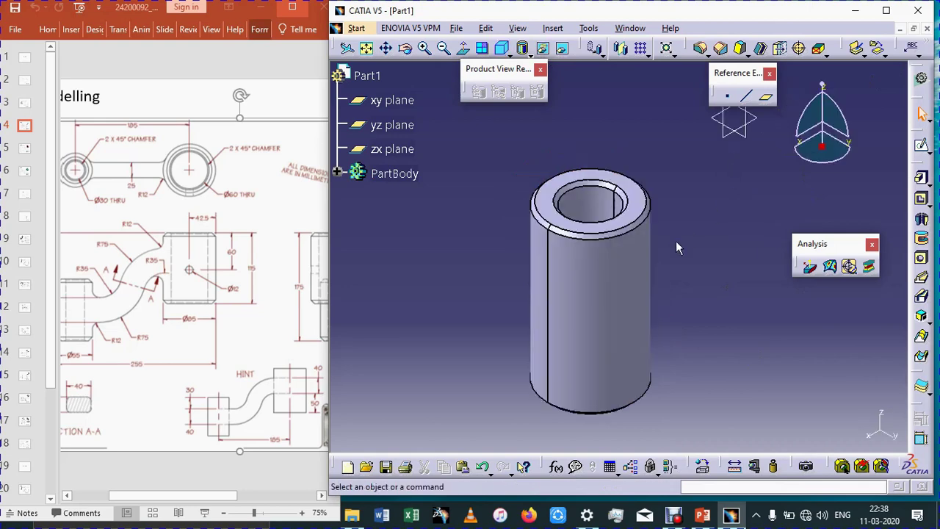
- Create a reference plane offset upward from the xy plane by the drawing's 75 mm height difference between the bosses
middle_click_drag(689, 226, 646, 252)
left_click(766, 96)
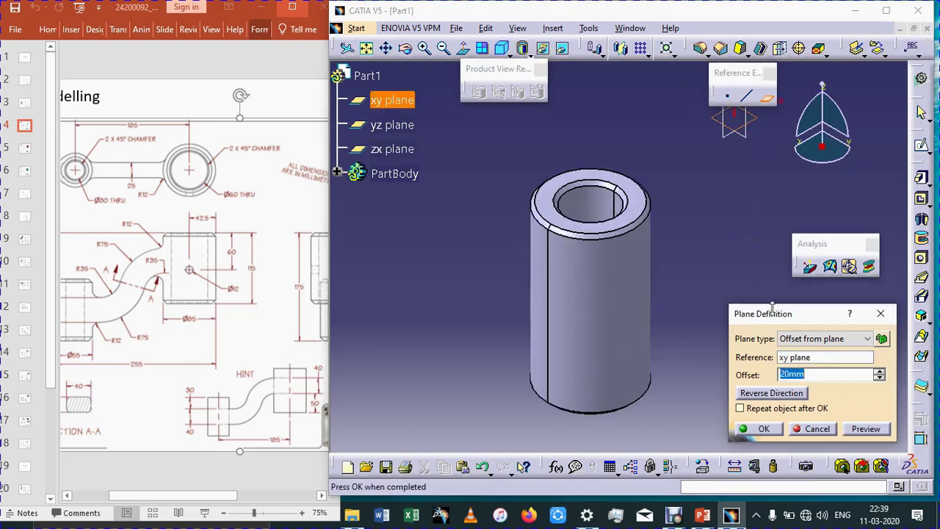
left_click(771, 394)
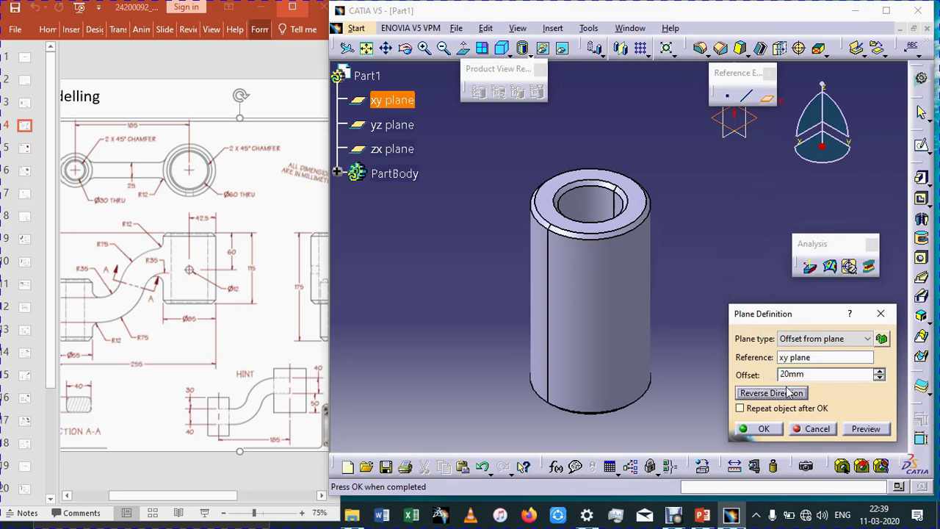
left_click(802, 374)
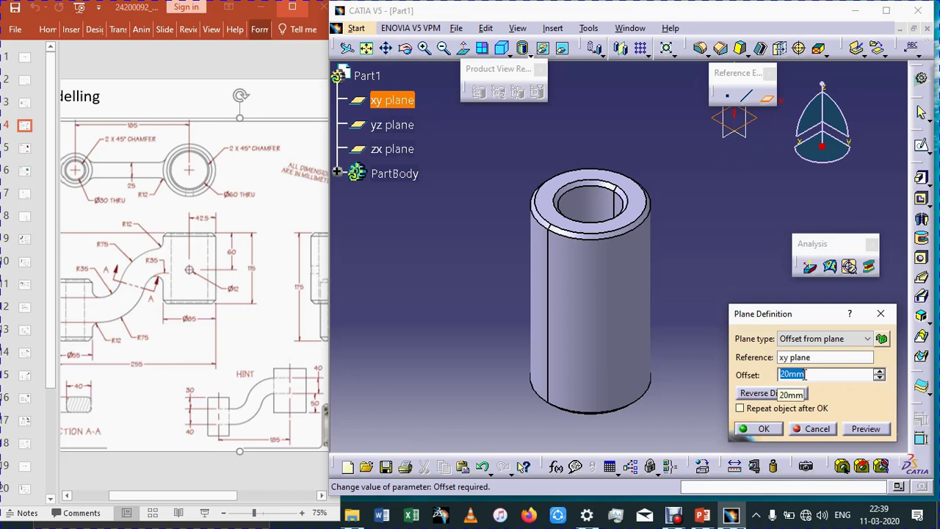
left_click(163, 498)
left_click_drag(163, 497, 128, 498)
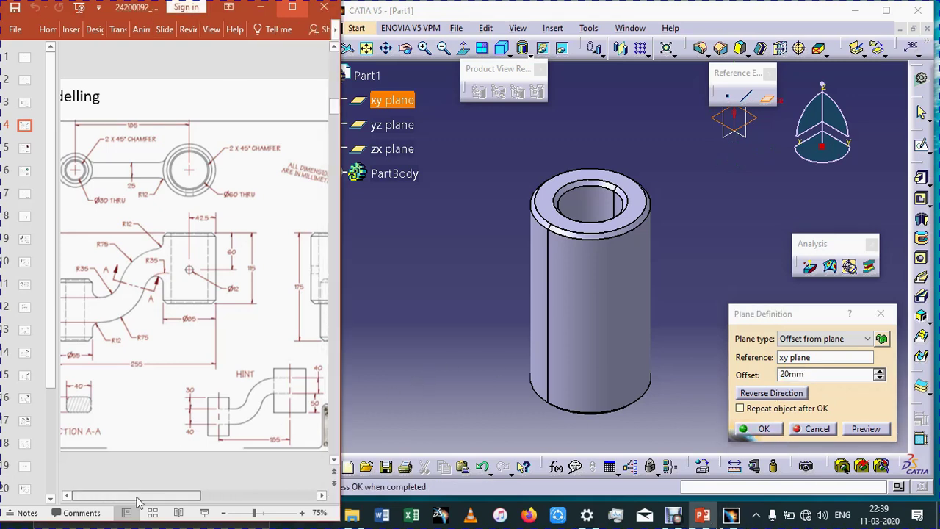
left_click(800, 374)
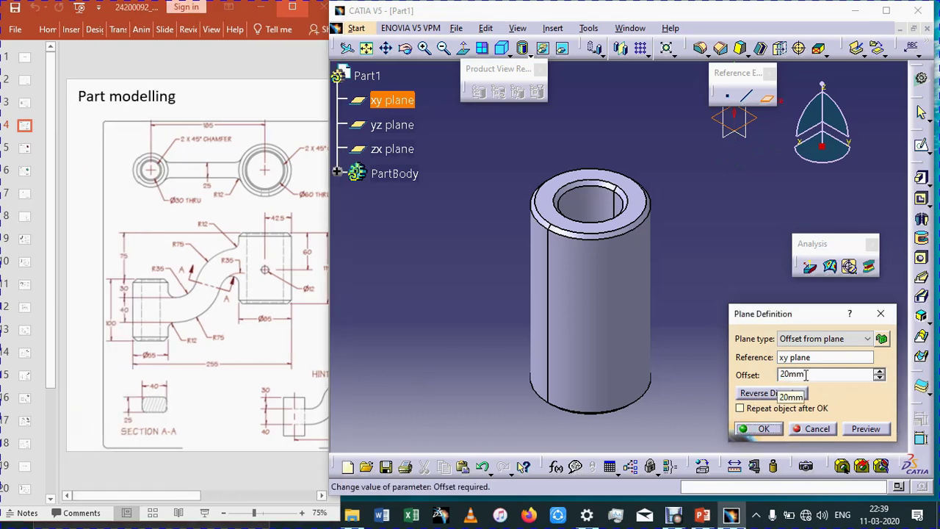
type("10")
key("Return")
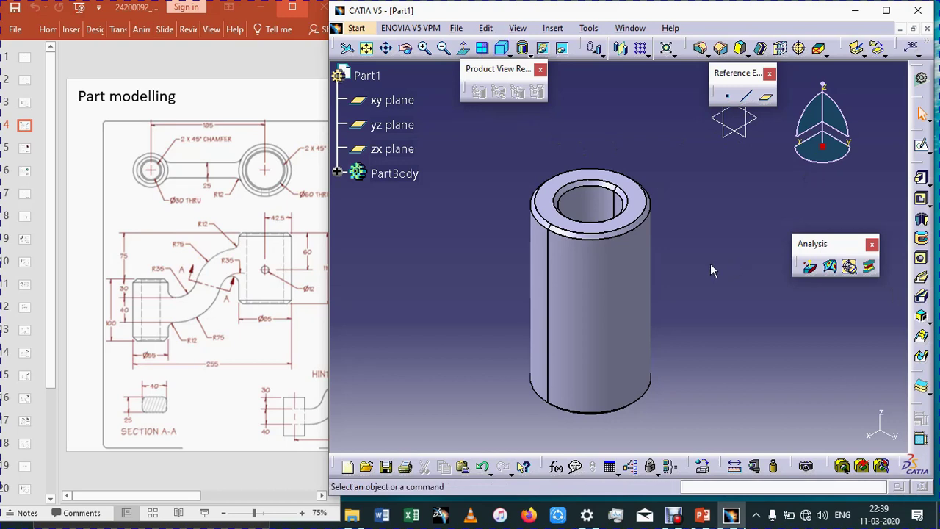
- Sketch two concentric circles about 64 and 43 mm in diameter on the offset plane, centred on the horizontal axis on the side opposite the existing boss
middle_click_drag(711, 269, 756, 190)
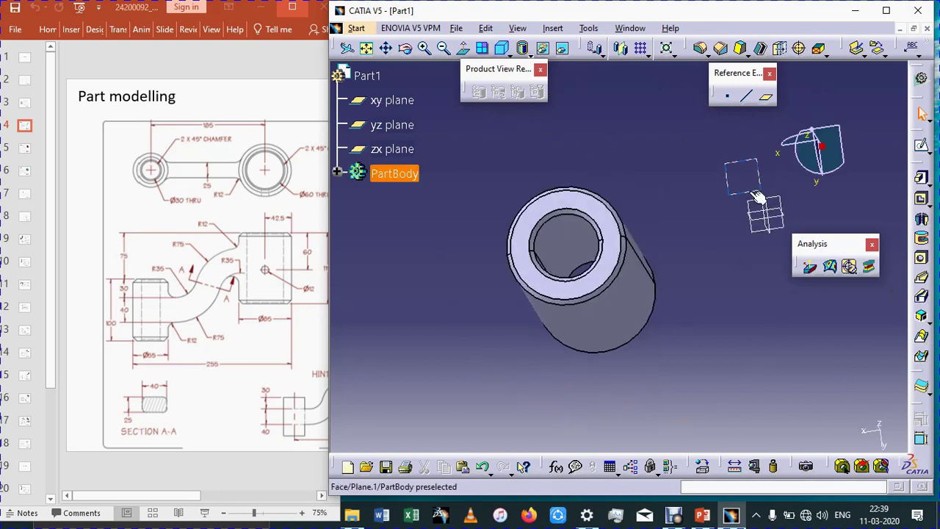
left_click(754, 188)
left_click(921, 145)
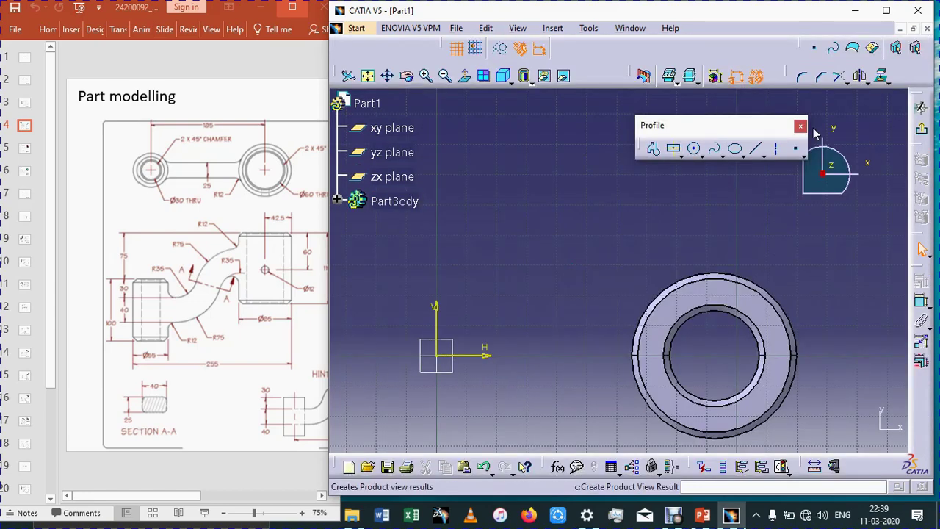
mouse_move(513, 324)
middle_mouse_down()
mouse_move(524, 315)
mouse_move(759, 282)
mouse_move(795, 298)
middle_mouse_up()
left_click(695, 147)
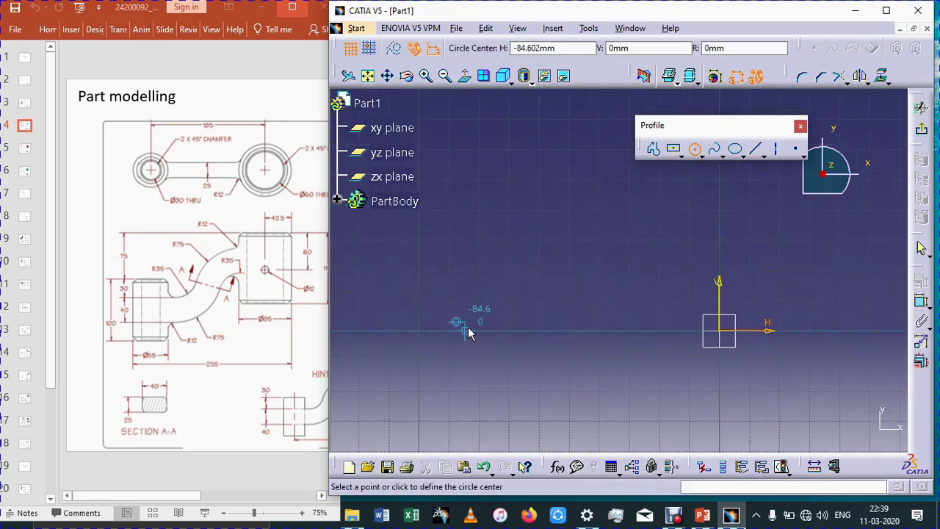
left_click(466, 331)
left_click(520, 251)
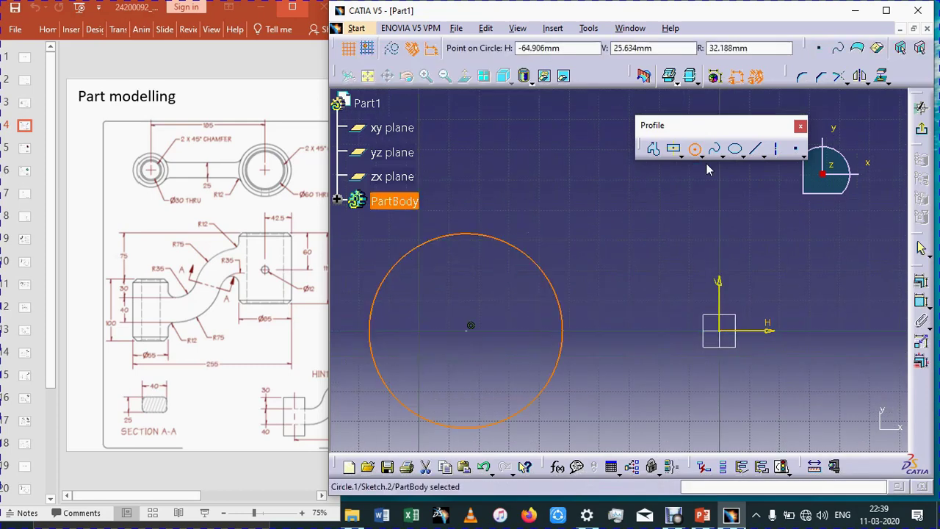
left_click(695, 150)
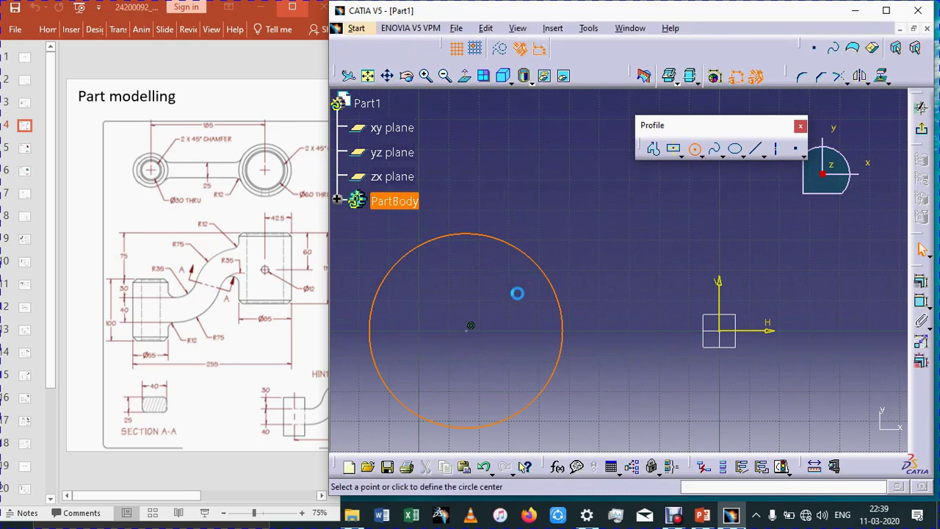
left_click(471, 326)
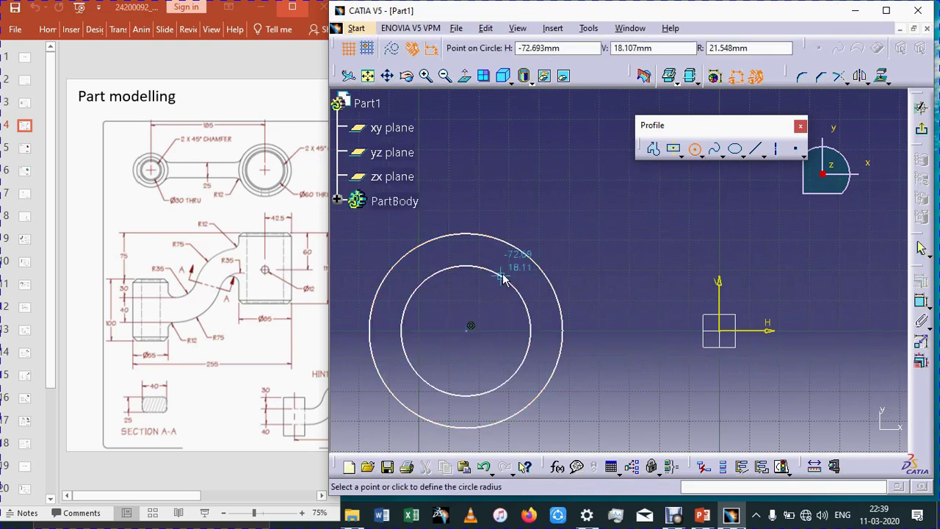
left_click(506, 270)
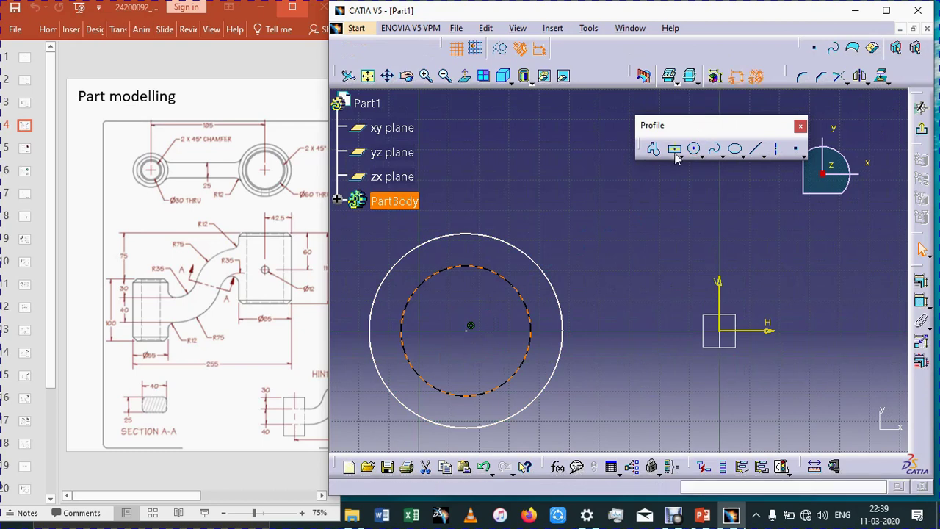
- Dimension the diameters of the inner and outer concentric circles
left_click(922, 305)
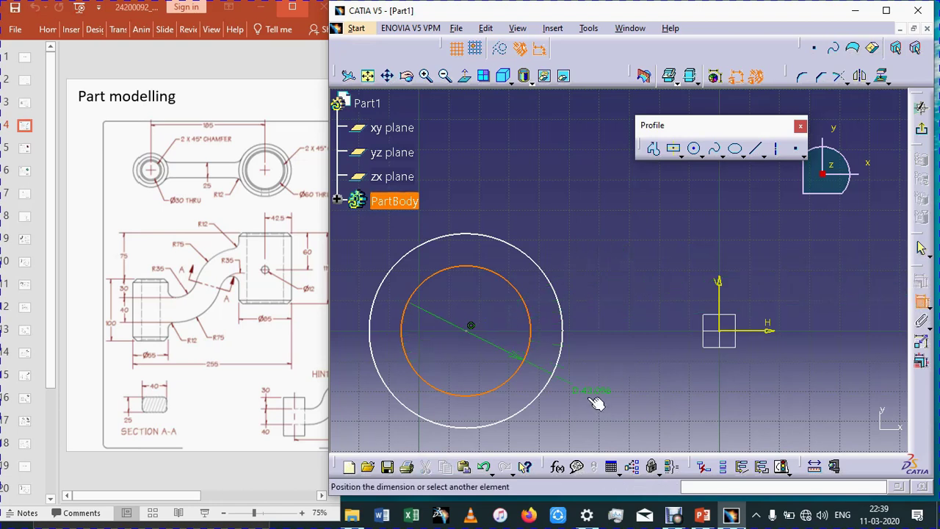
left_click(596, 399)
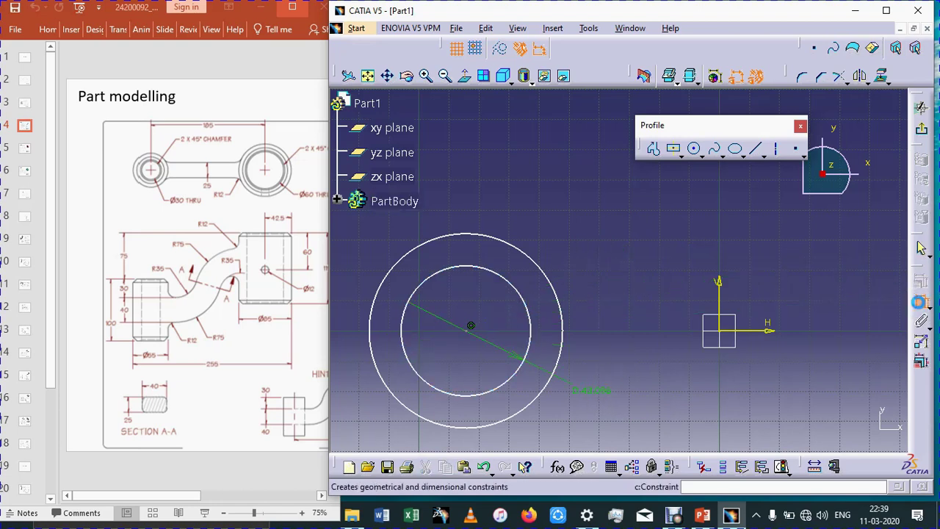
left_click(918, 302)
left_click(522, 252)
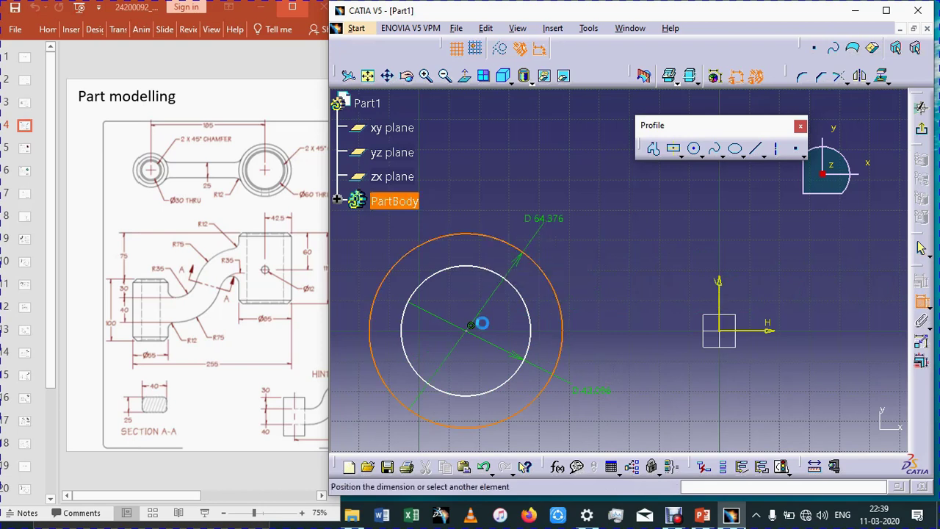
left_click(481, 323)
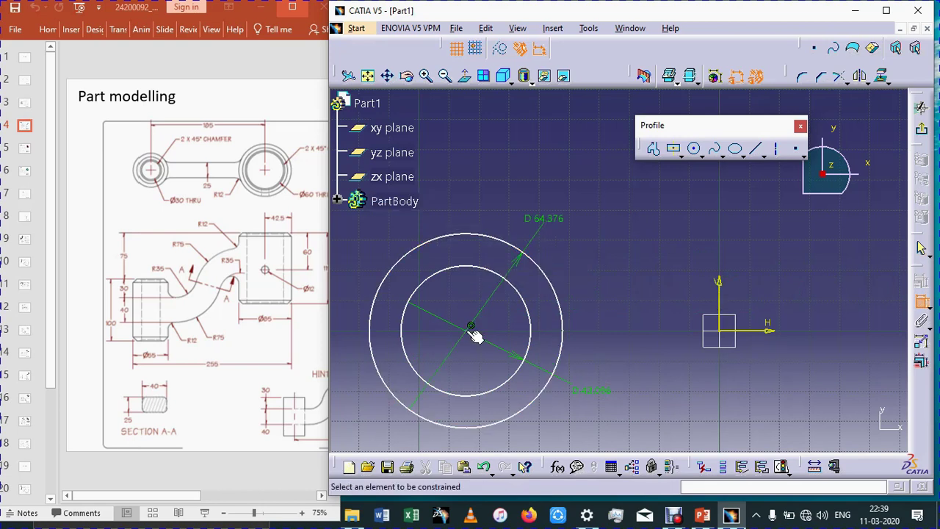
- Constrain the distance between the concentric circles' centre and the vertical axis to 185/2 mm
left_click(727, 307)
left_click(622, 420)
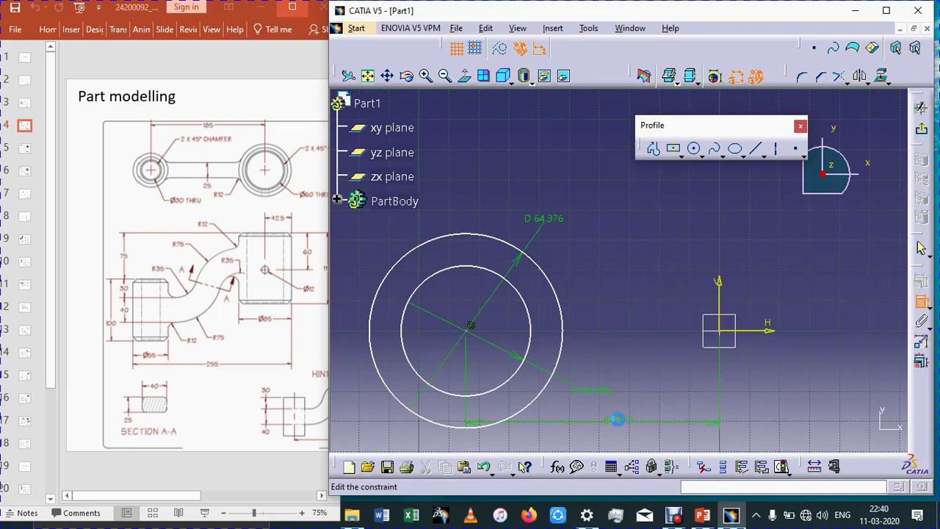
double_click(617, 419)
type("185/2")
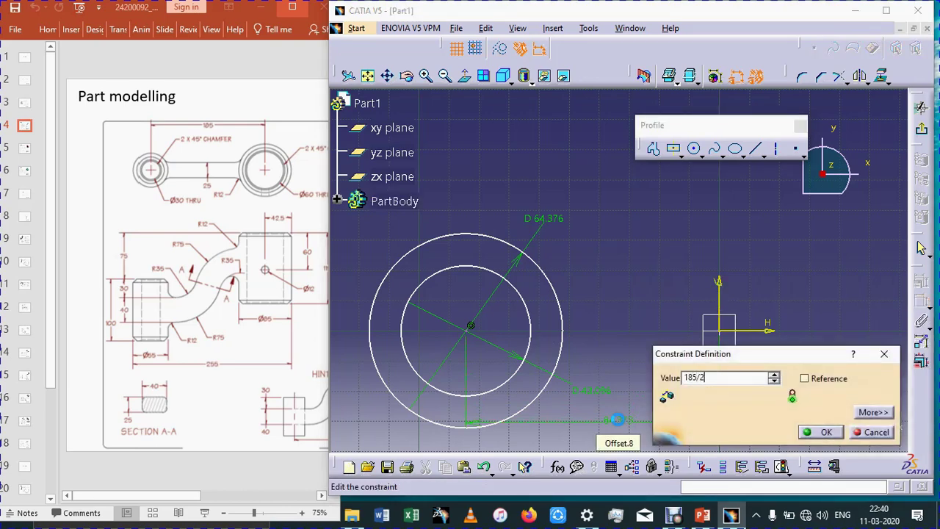
key("Return")
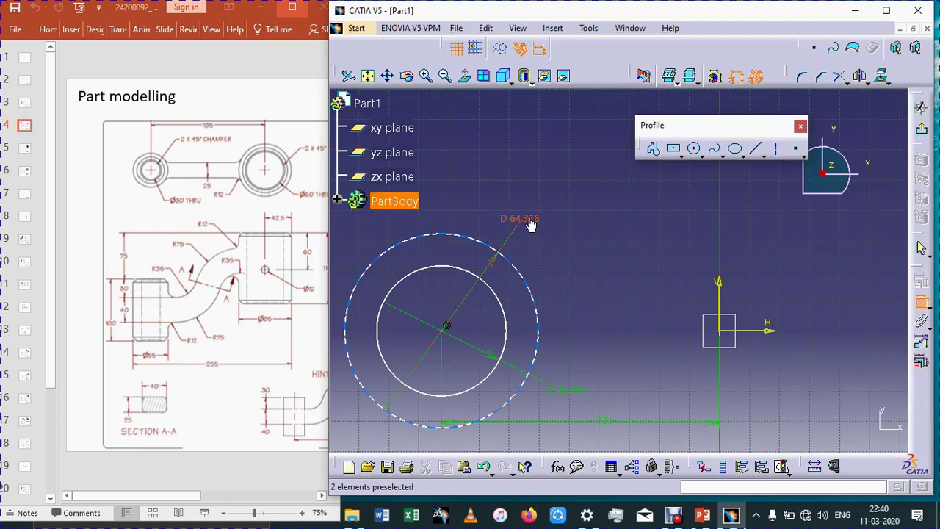
- Set the diameters of the two concentric circles to 60 mm and 85 mm
double_click(523, 218)
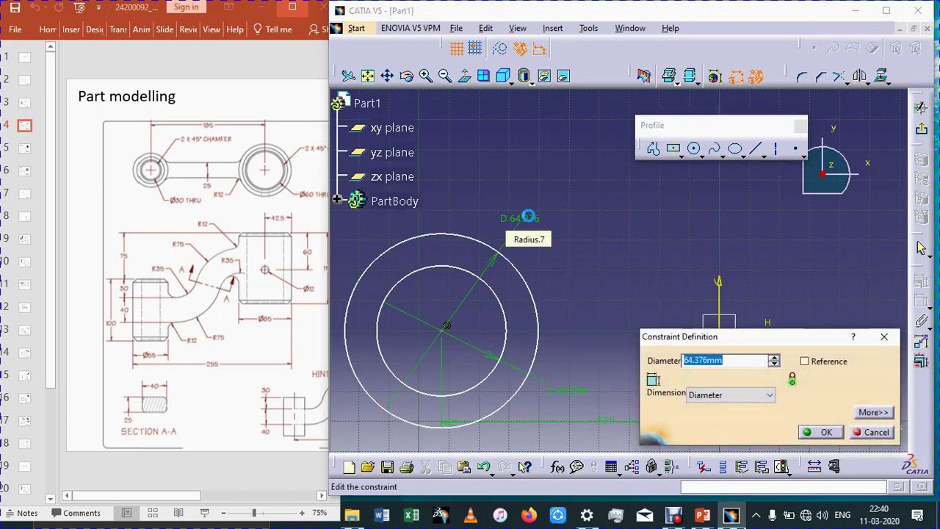
type("60")
key("Return")
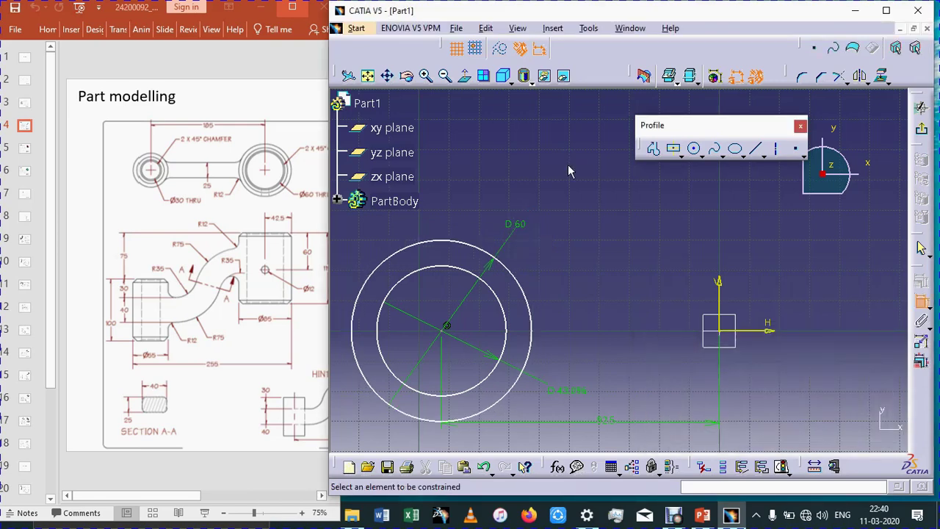
double_click(567, 390)
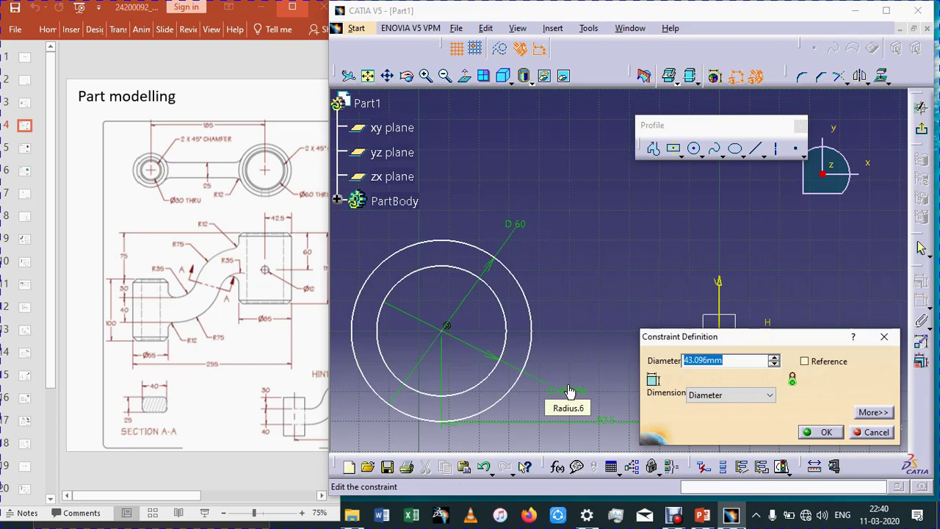
type("85mm")
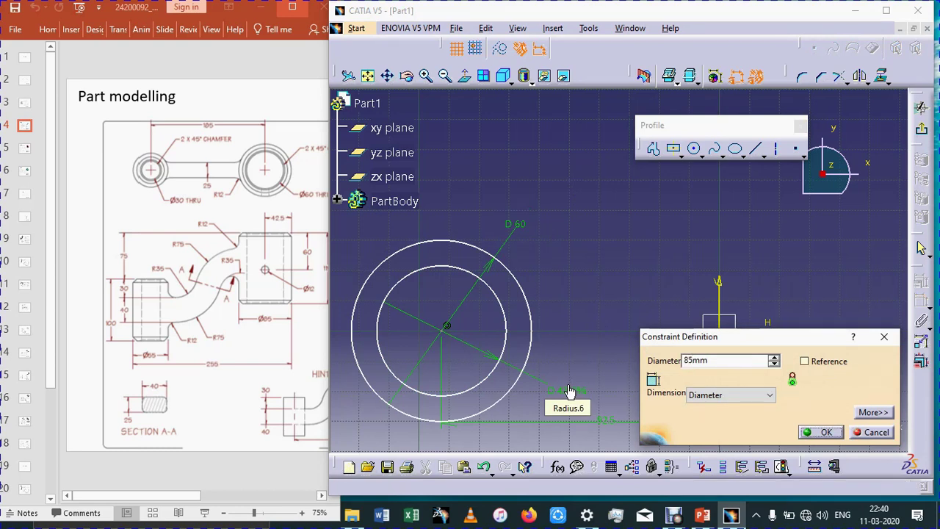
key("Return")
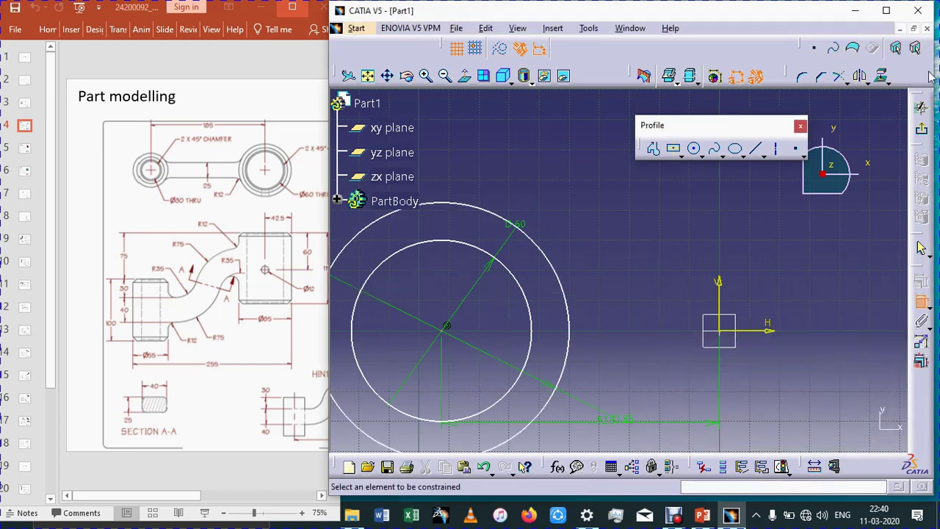
- Leave the sketch and pad its ring profile 115 mm in the reversed direction, downward from the offset plane
left_click(921, 129)
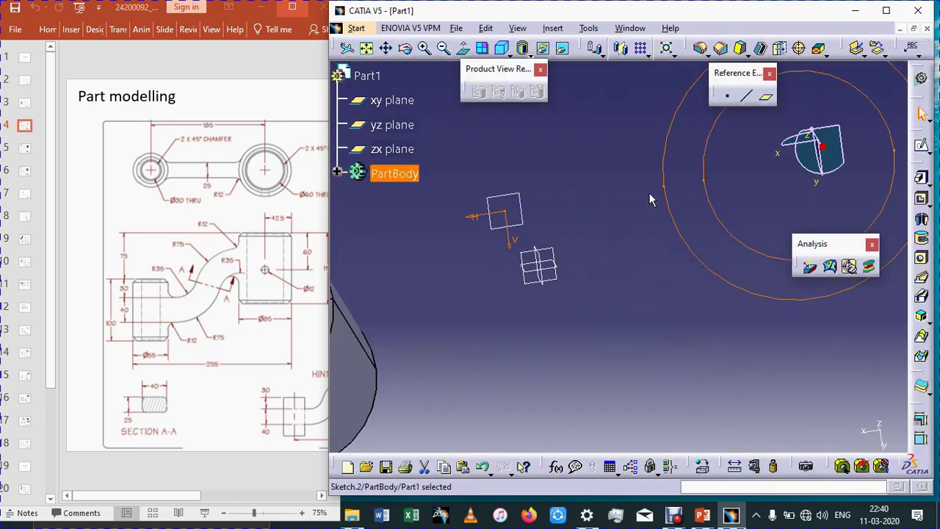
left_click(922, 178)
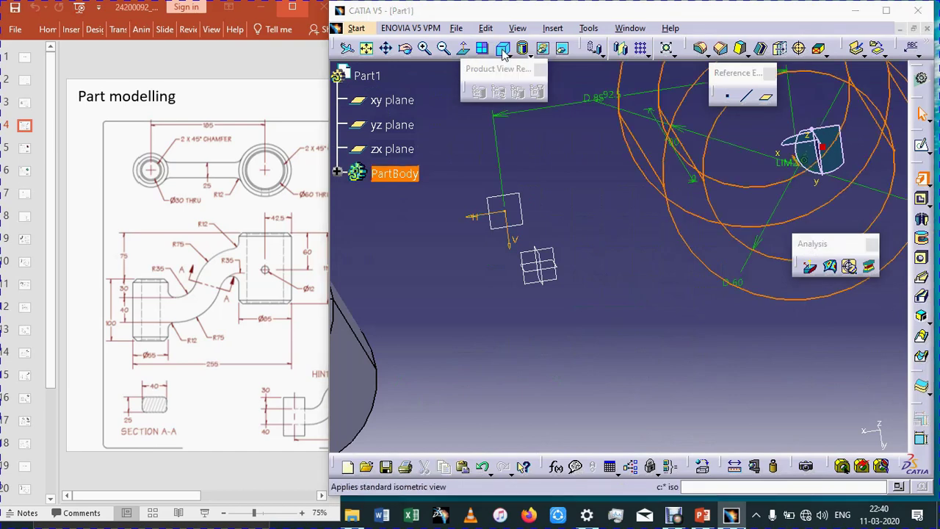
left_click(502, 48)
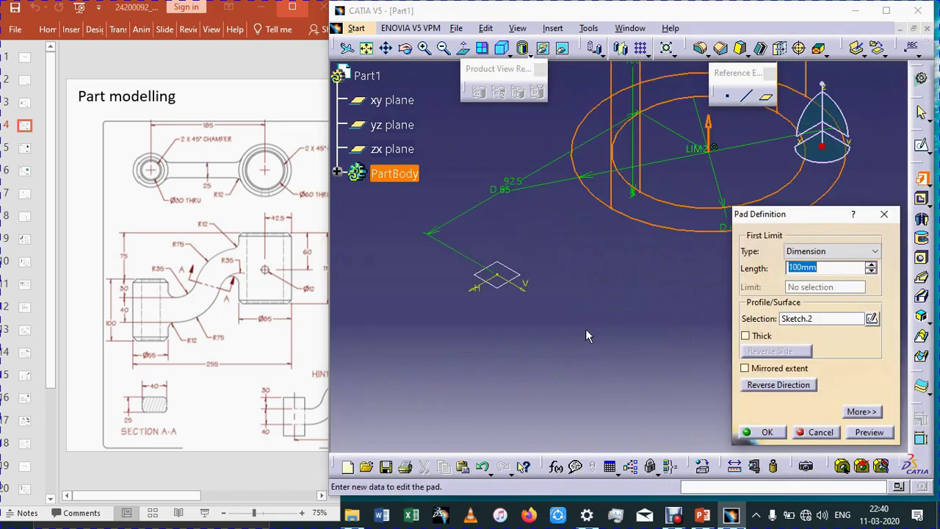
left_click(786, 386)
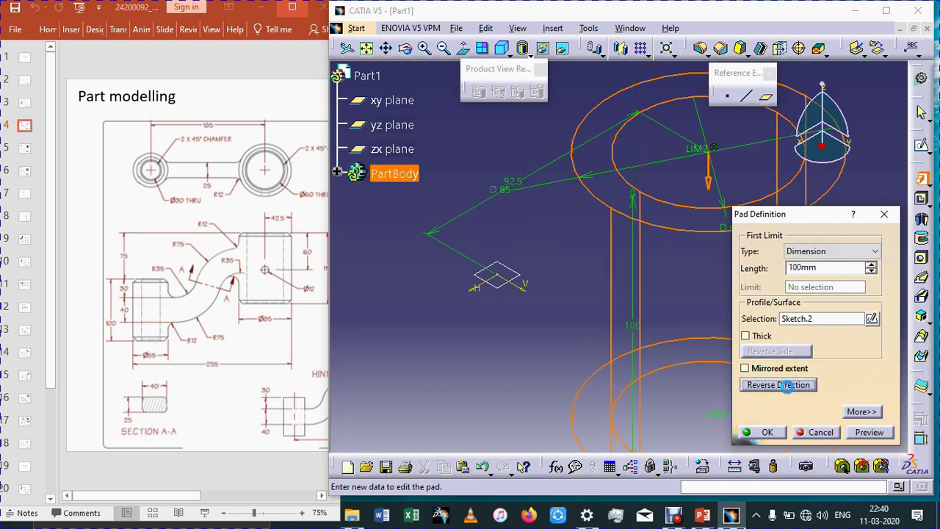
left_click(366, 49)
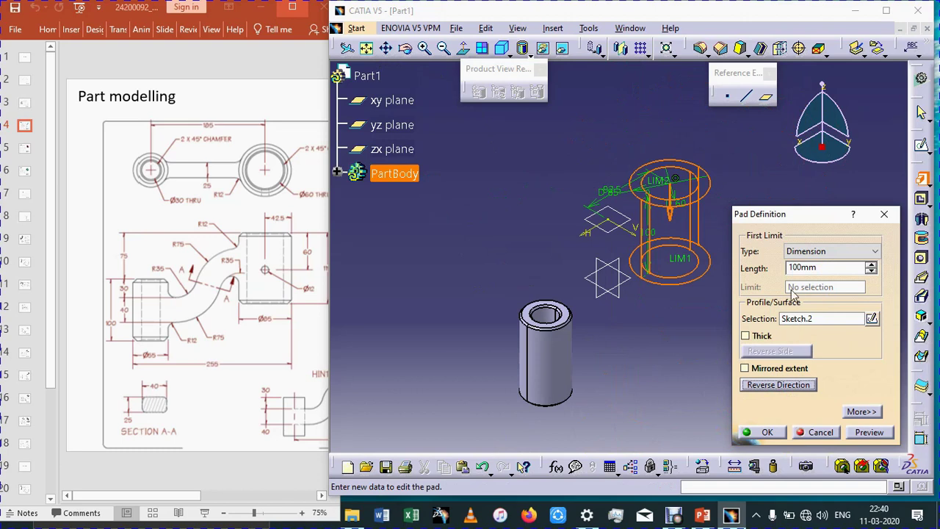
double_click(816, 268)
type("115")
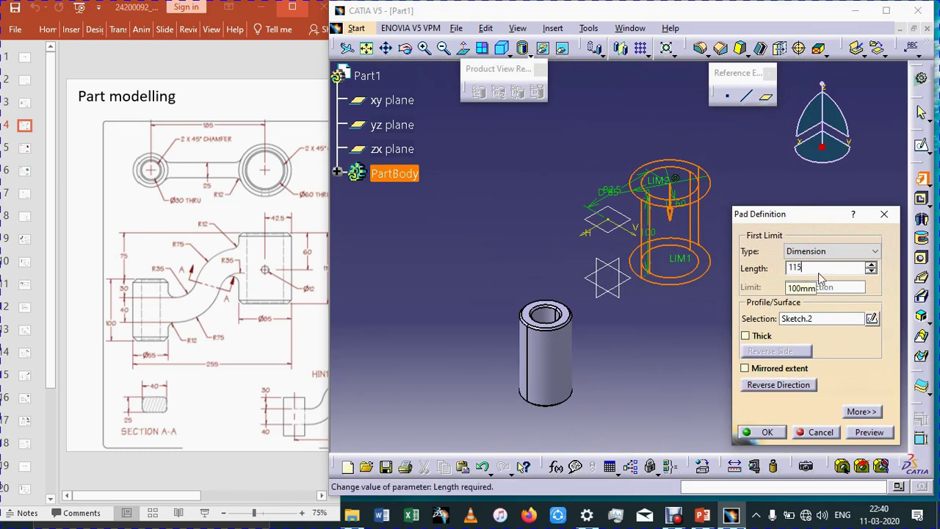
key("Return")
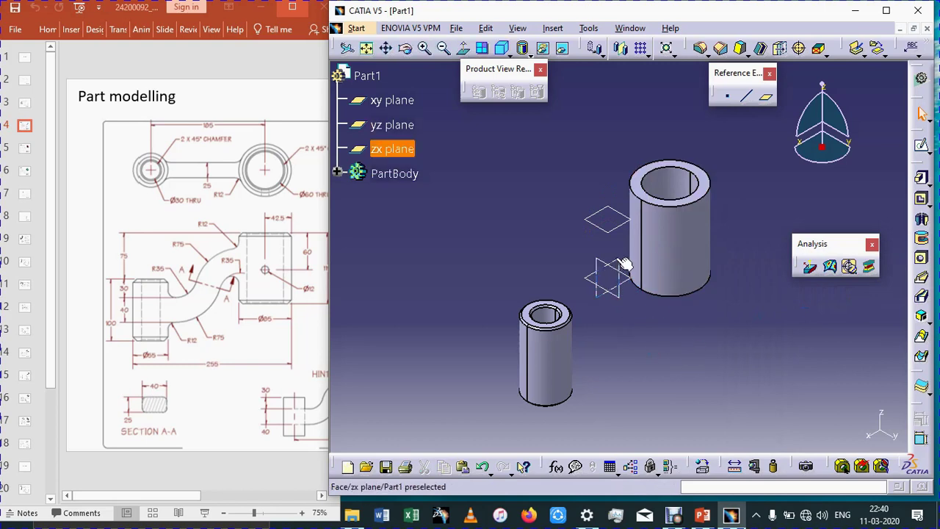
middle_click_drag(682, 341, 606, 279)
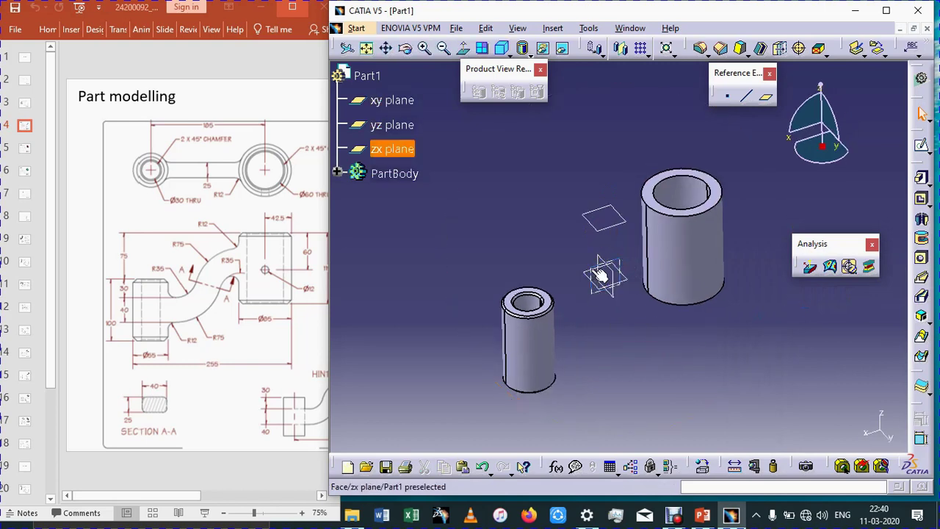
left_click(606, 274)
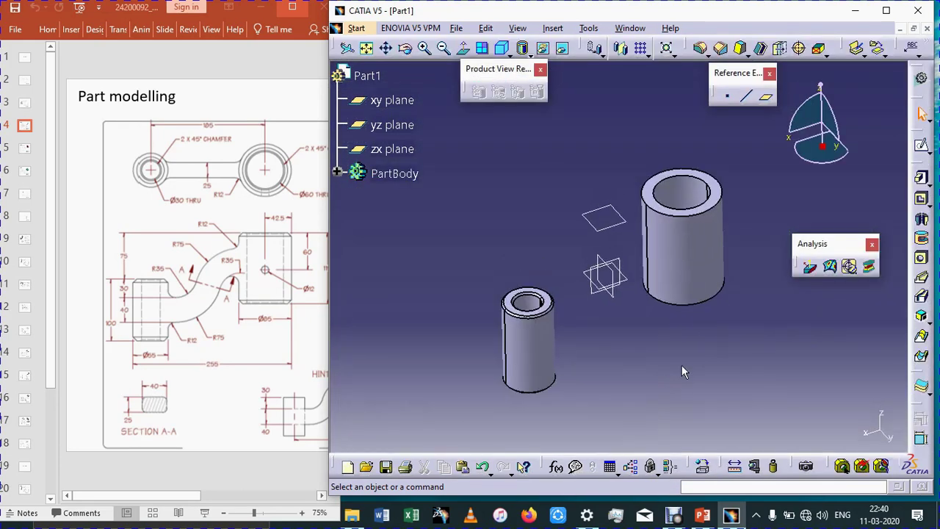
left_click(710, 204)
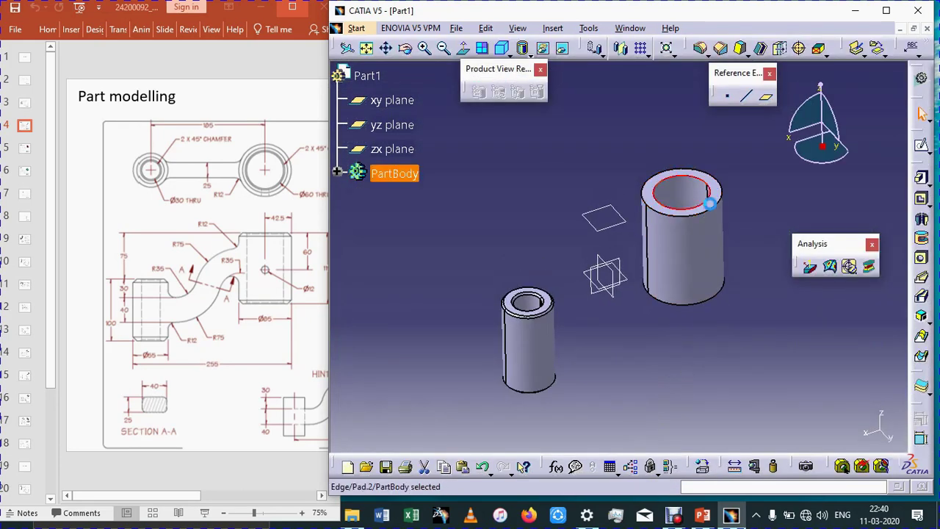
middle_click_drag(707, 302, 674, 191)
middle_click_drag(716, 350, 705, 283)
left_click(701, 285)
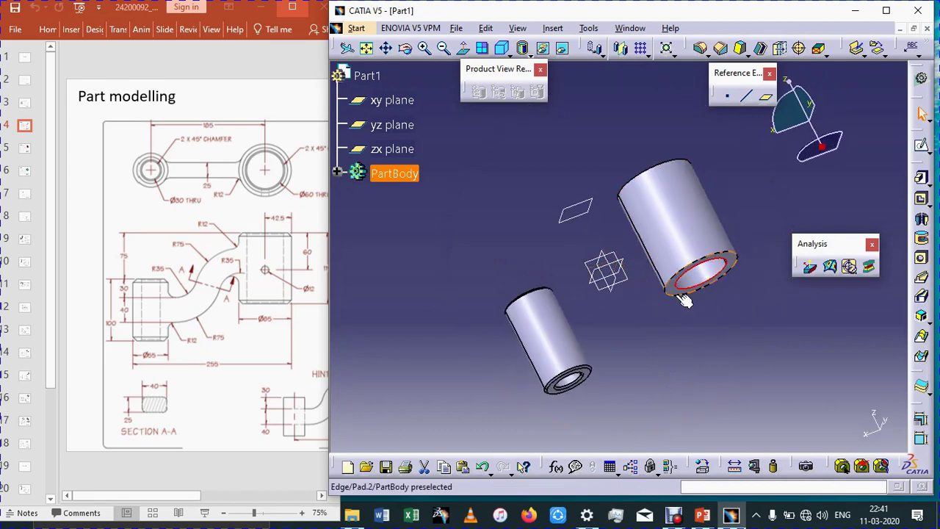
left_click(716, 262, "ctrl")
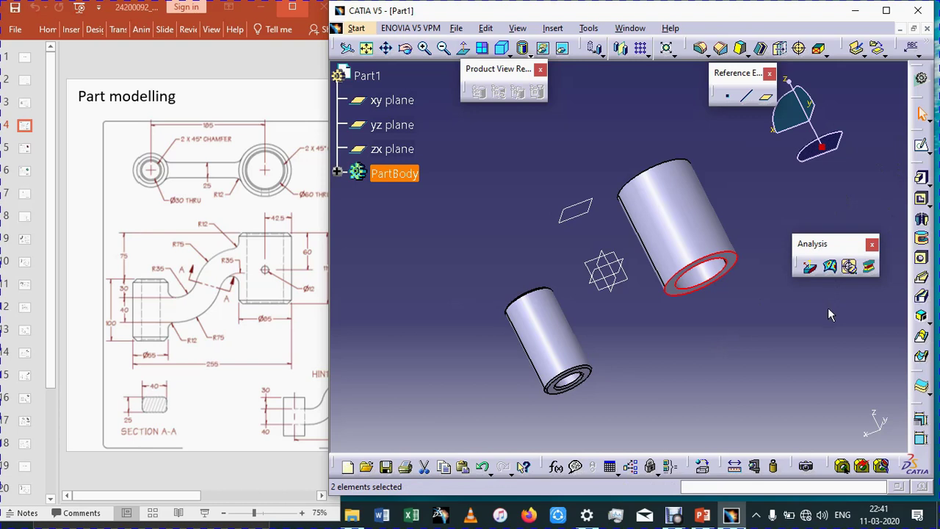
left_click(701, 341)
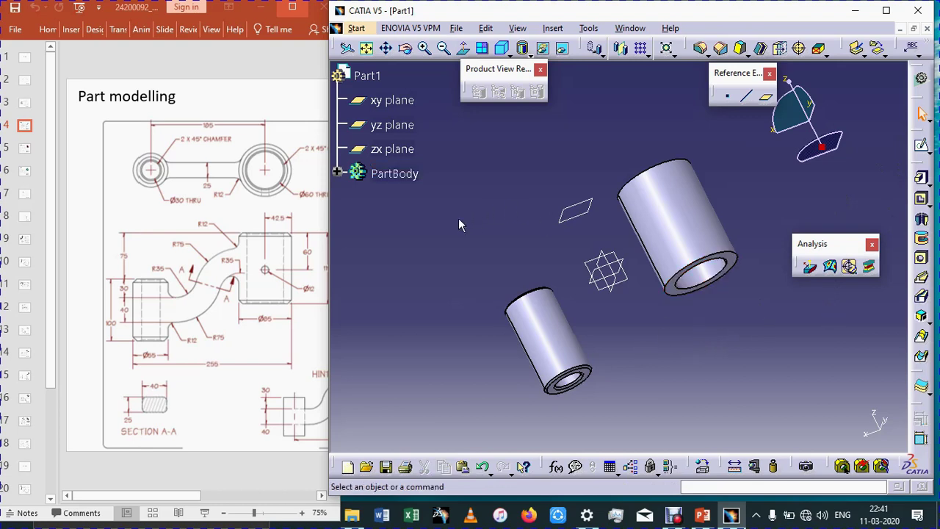
- Delete the chamfer feature from the smaller boss
left_click(337, 172)
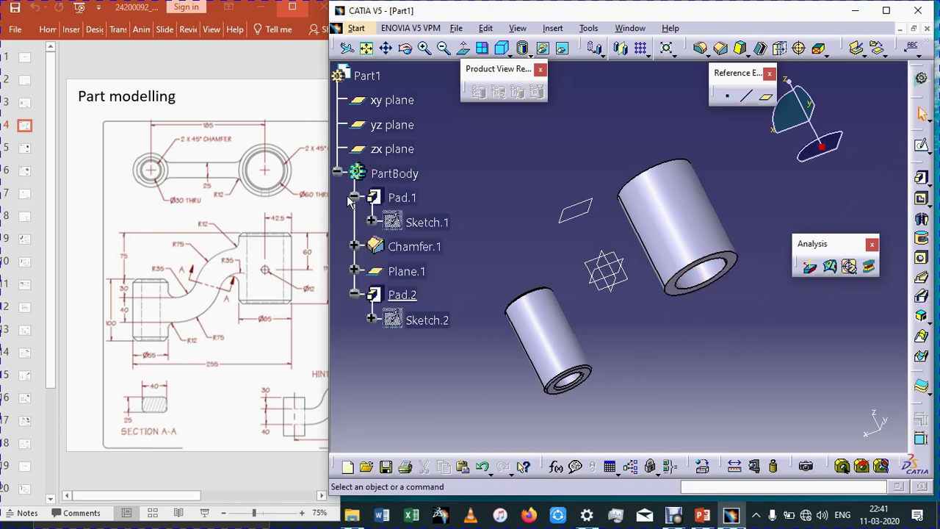
double_click(417, 252)
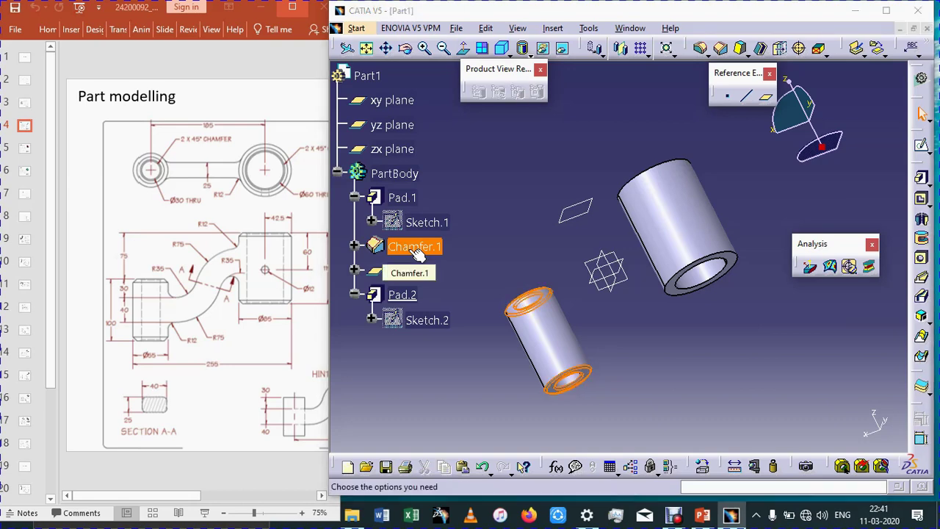
key("Delete")
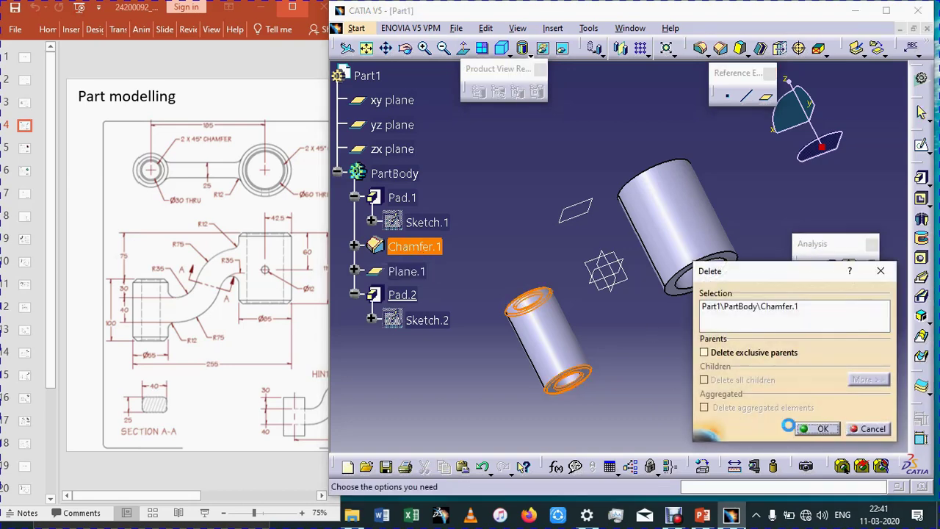
left_click(816, 428)
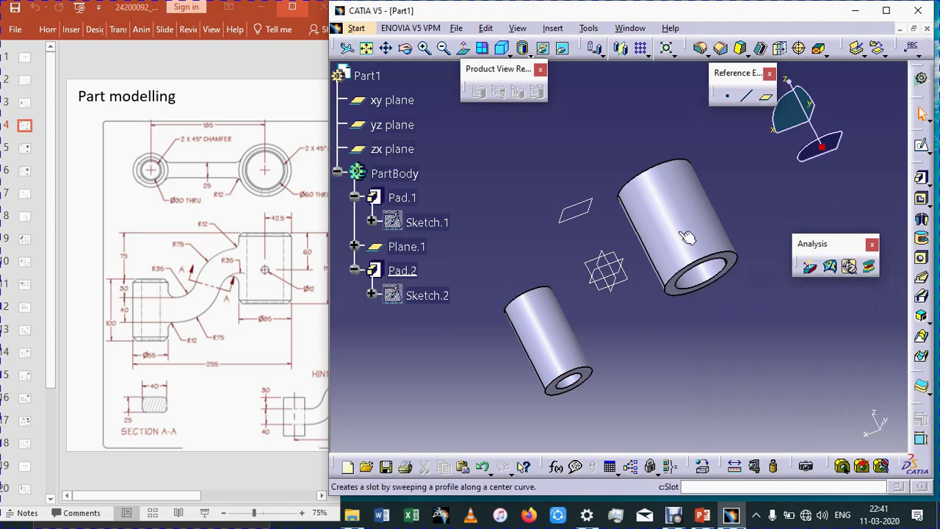
- Open a new sketch on the zx plane
left_click(605, 270)
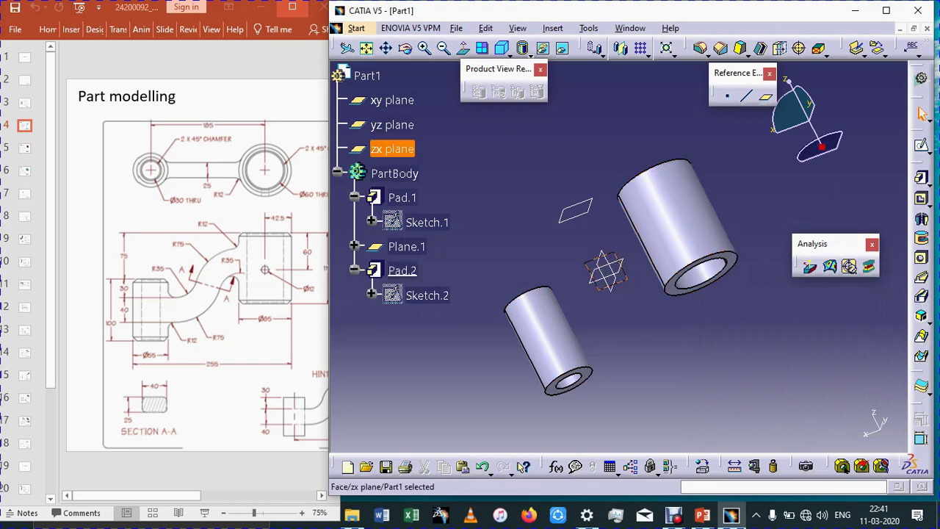
left_click(923, 147)
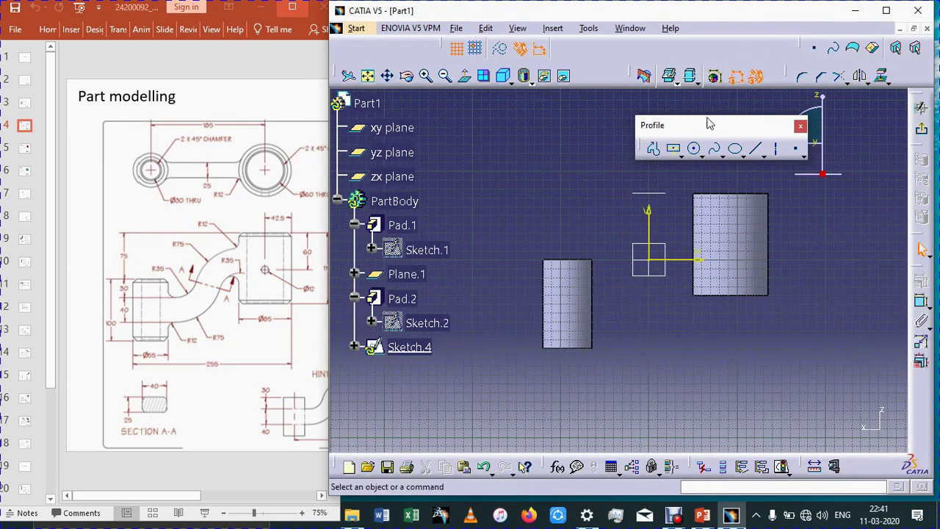
left_click_drag(594, 117, 551, 117)
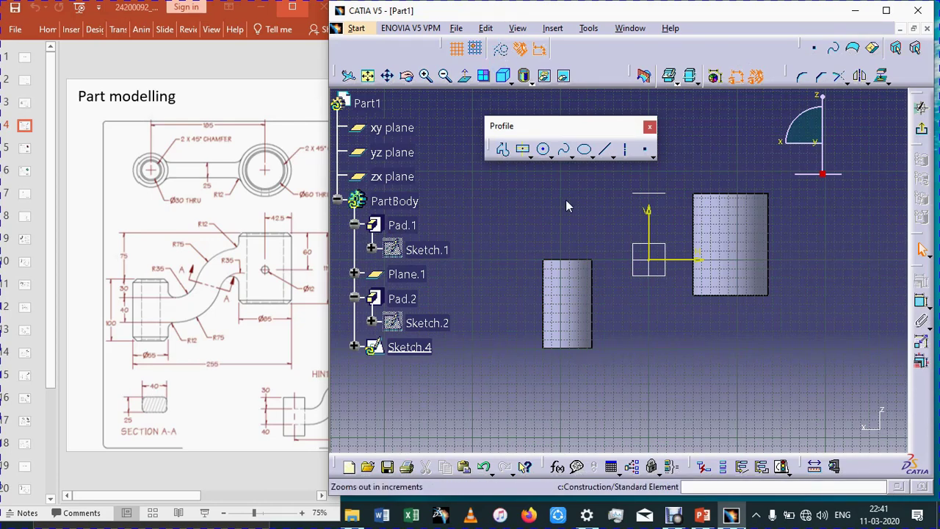
- Project the upper edges of both bosses into the sketch as construction elements
left_click(580, 262)
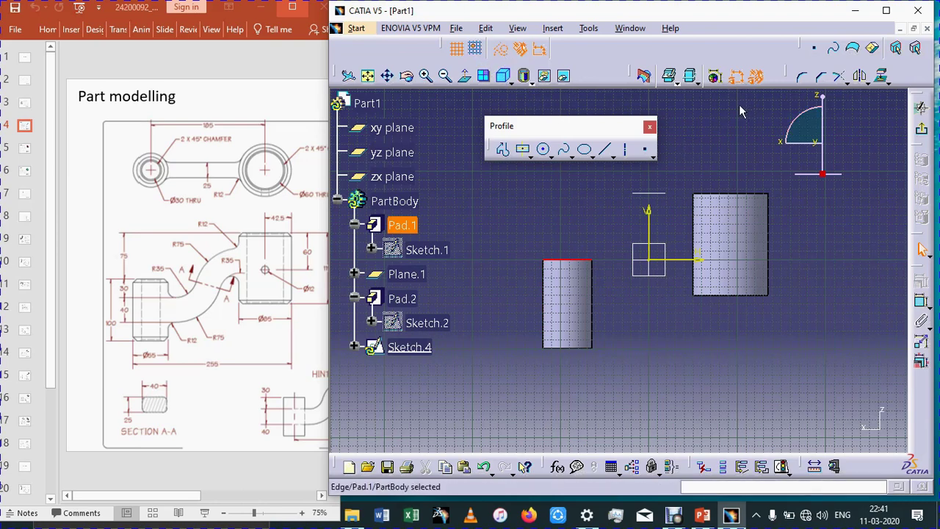
left_click(881, 77)
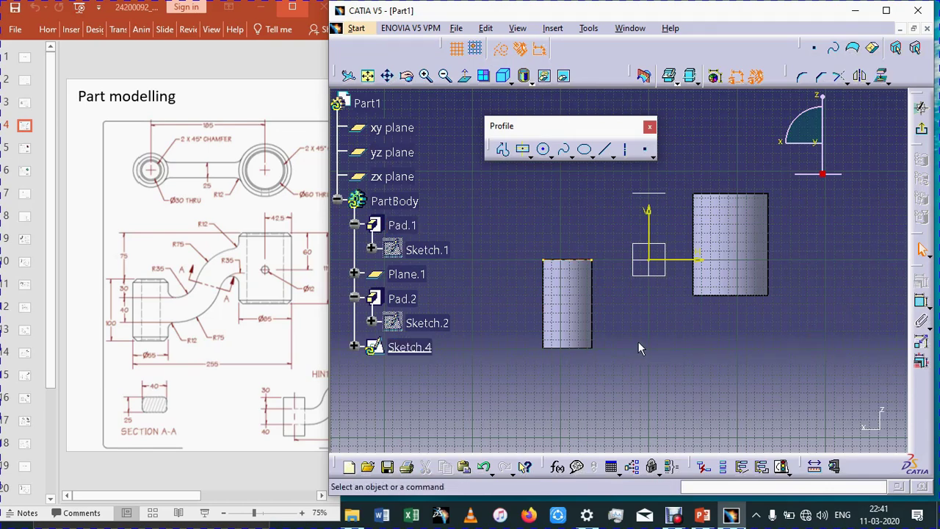
left_click(744, 196)
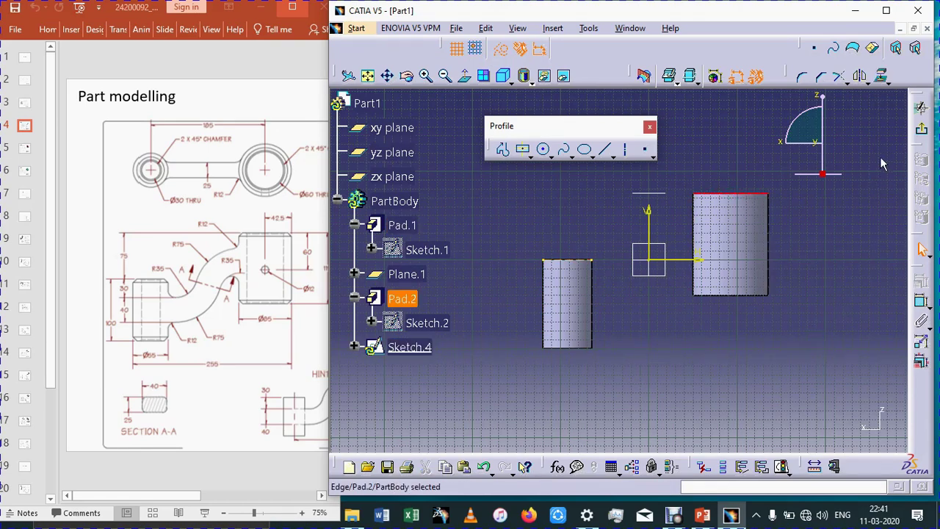
left_click(880, 75)
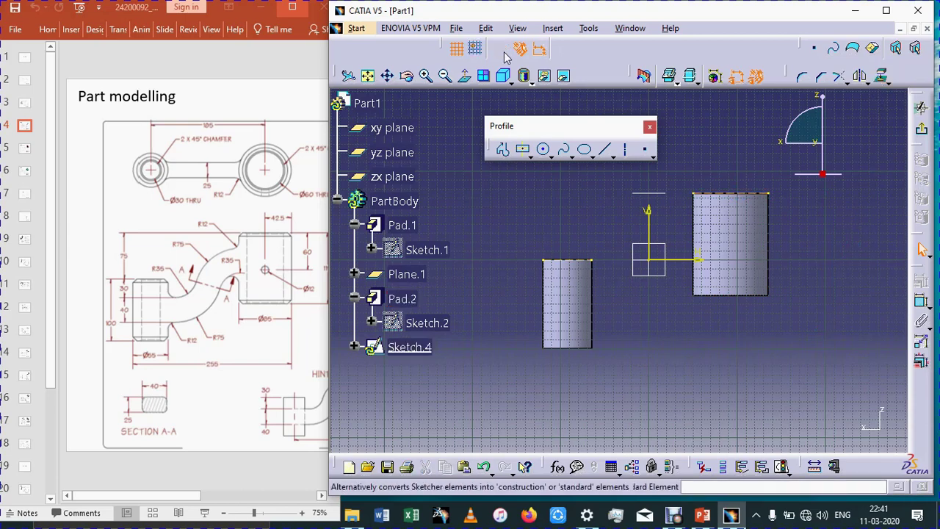
- Start a profile at the small boss's upper inner corner, running about 27 mm down its side and about 12 mm horizontally outward
left_click(502, 149)
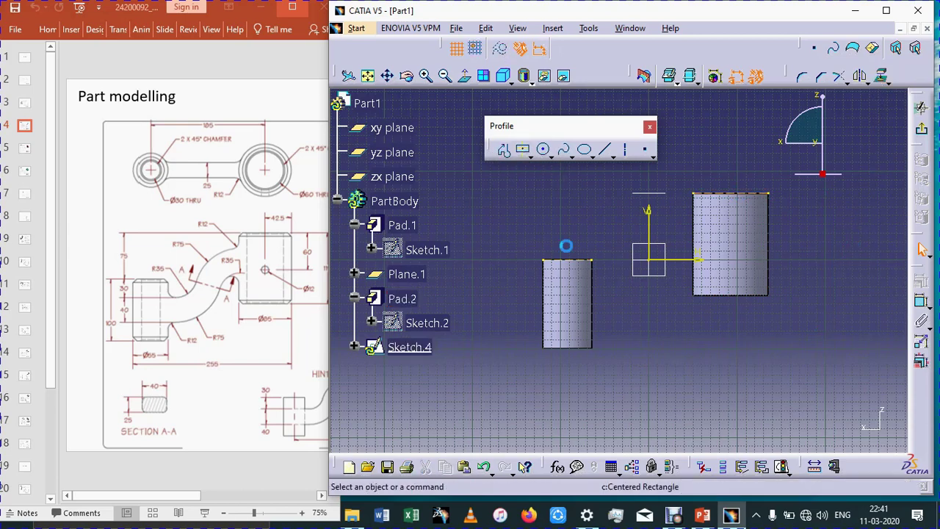
left_click(605, 287)
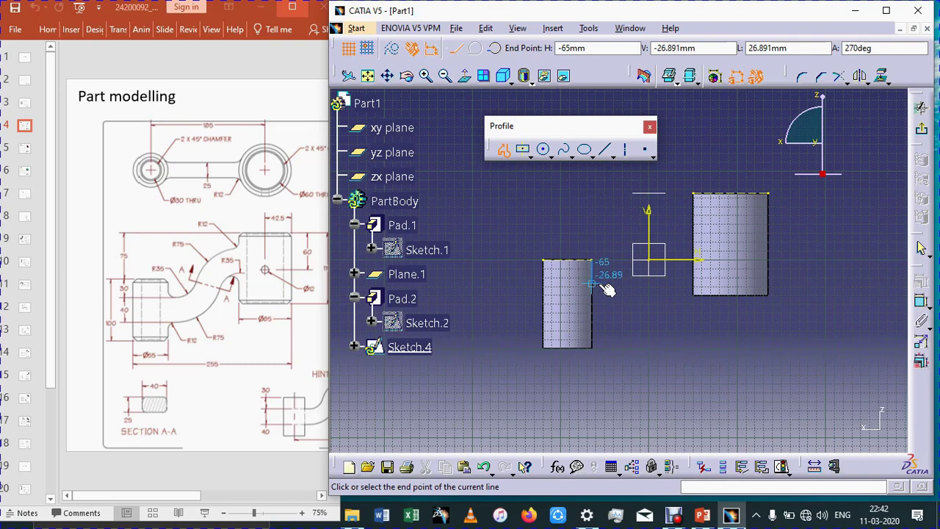
left_click(593, 285)
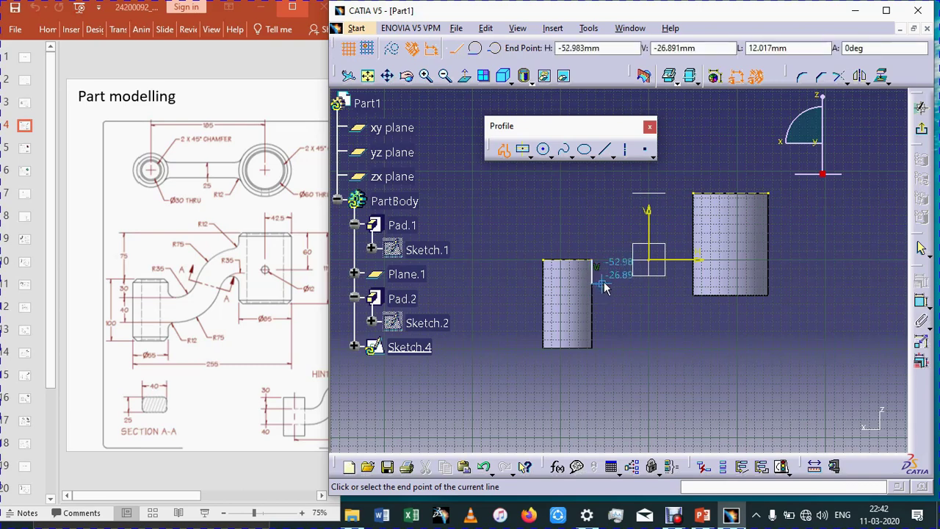
left_click(603, 285)
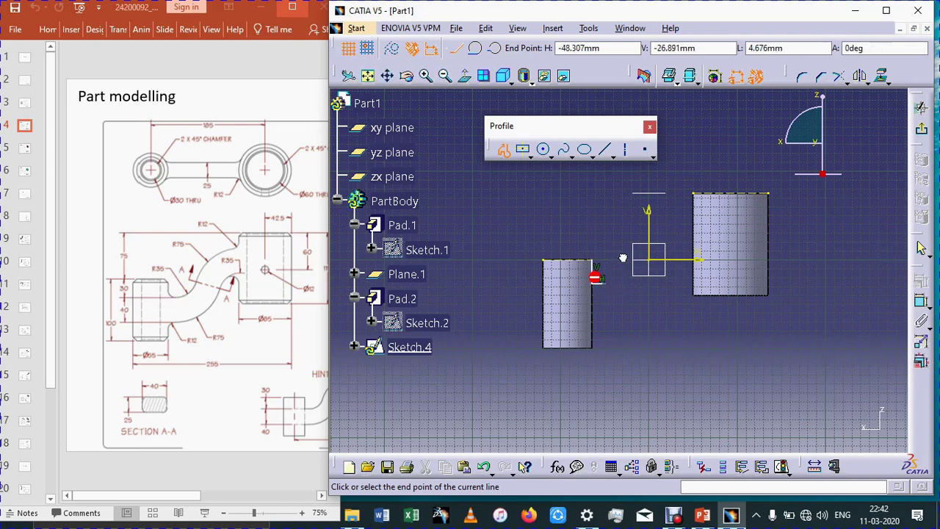
- Finish the profile with two opposing tangent arcs, a horizontal line about 40 mm long and a vertical line about 24 mm up to the large boss's corner
left_click_drag(635, 232, 631, 233)
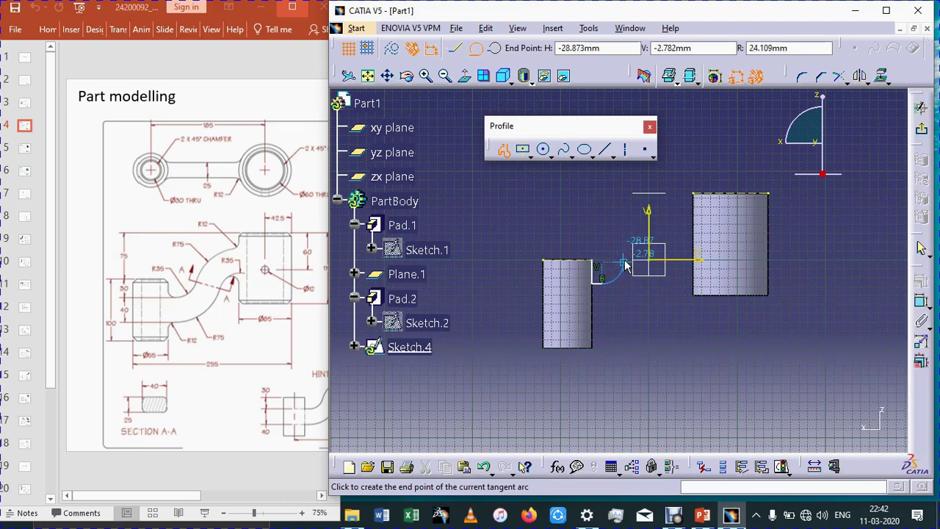
left_click(658, 219)
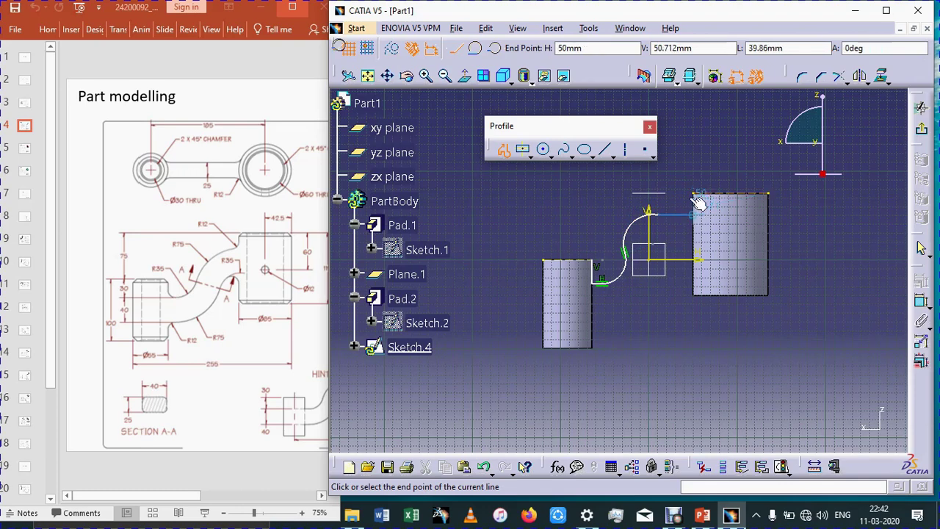
left_click(693, 213)
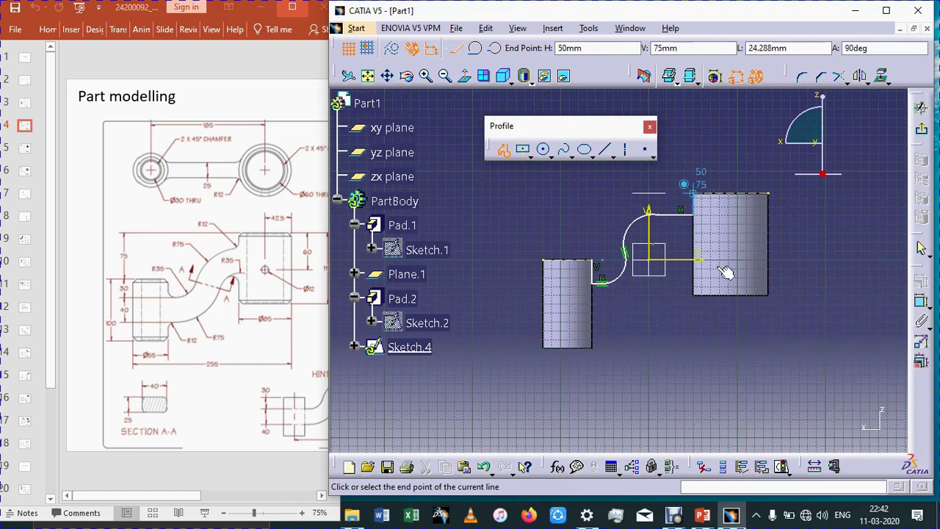
left_click(763, 247)
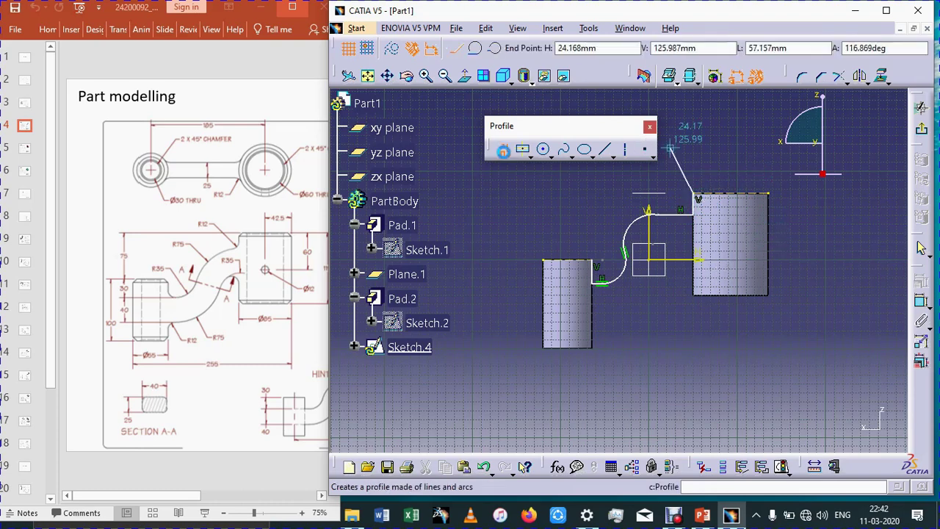
key("Escape")
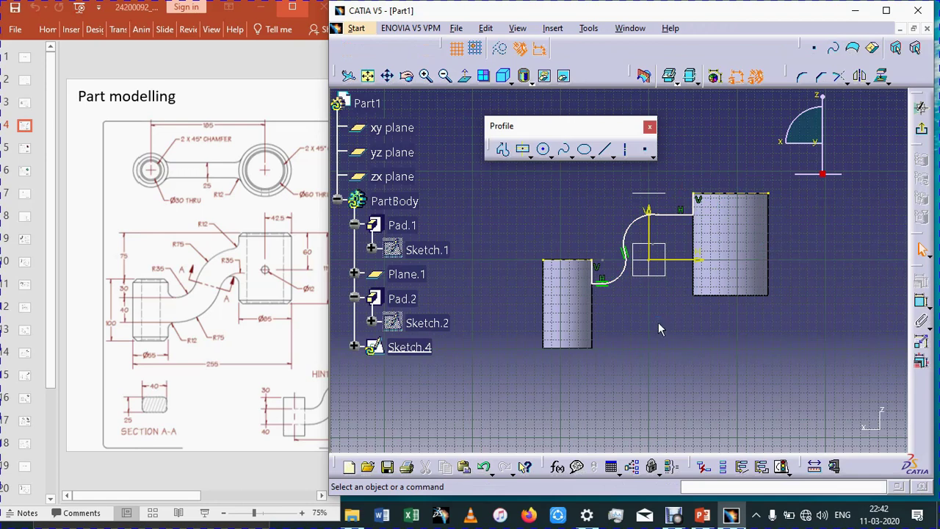
- Dimension the vertical profile line along the large boss and set its length to 25 mm
middle_click_drag(692, 264, 695, 229)
middle_click_drag(678, 332, 661, 389)
left_click(921, 302)
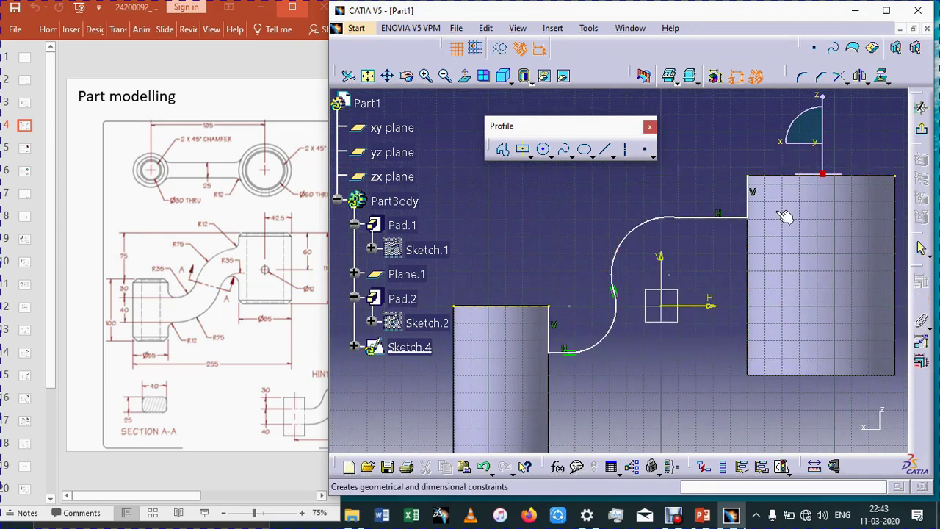
left_click(749, 193)
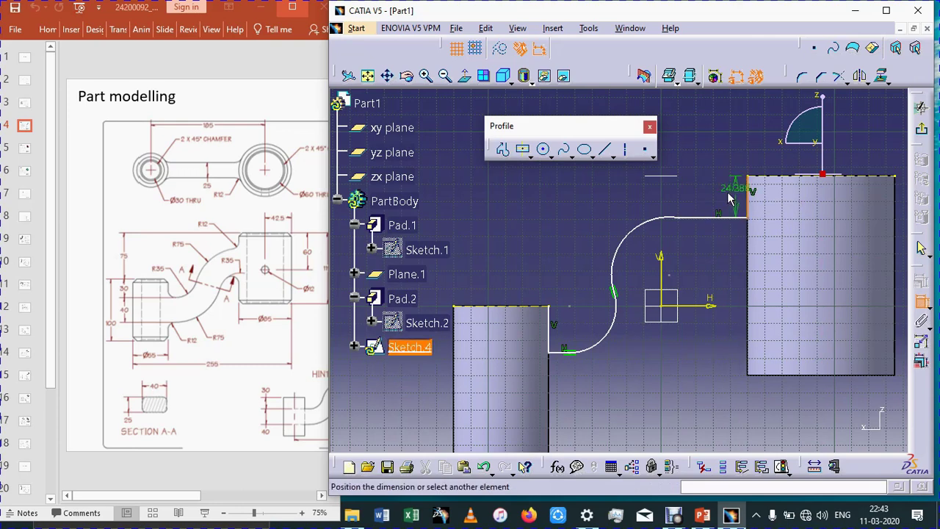
left_click(725, 189)
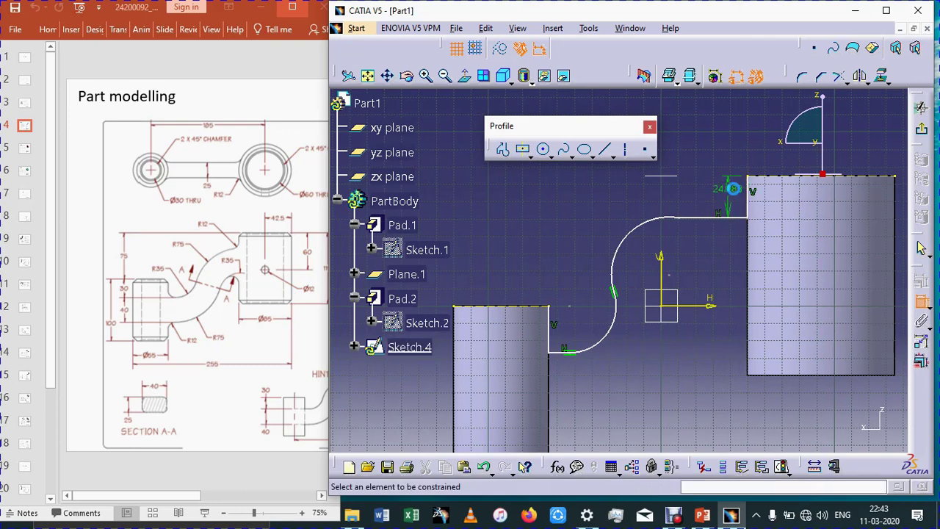
double_click(733, 189)
type("25")
key("Return")
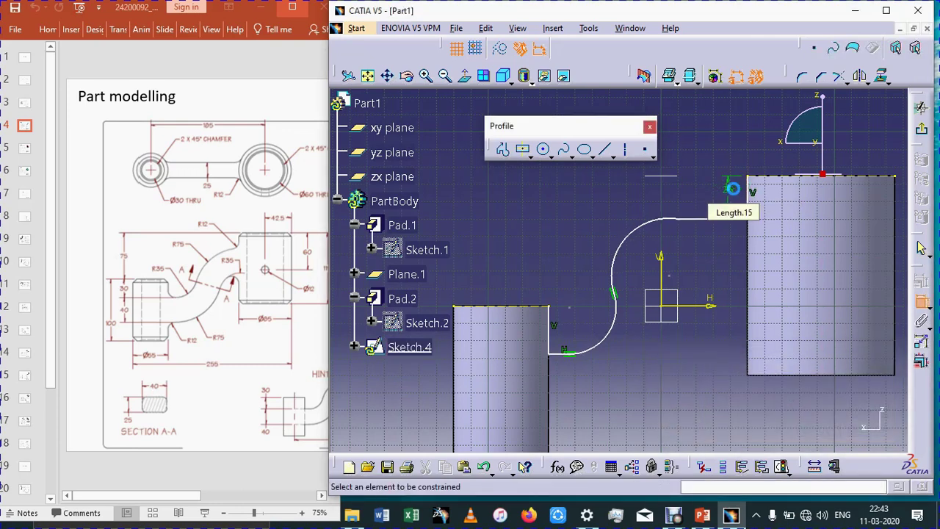
- Dimension the horizontal profile line that meets the large boss and set its length to 12 mm
left_click(705, 219)
left_click(710, 233)
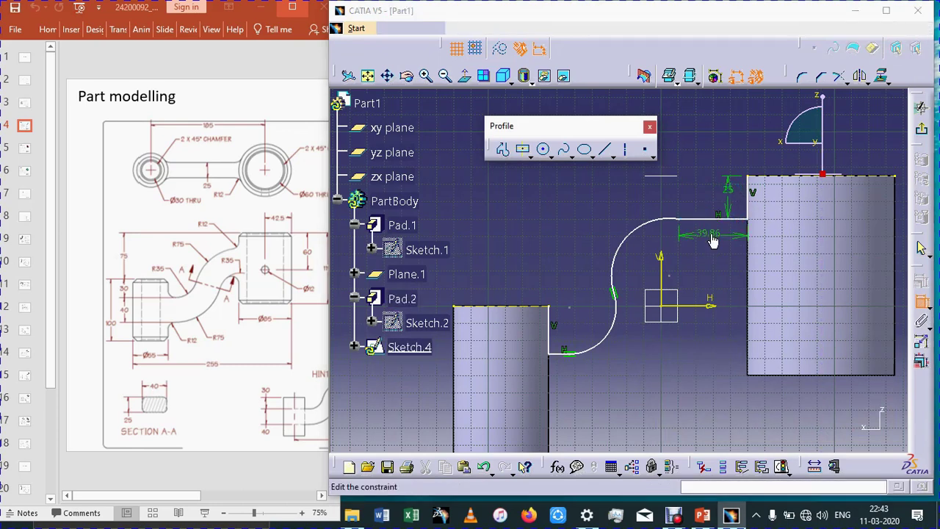
double_click(710, 235)
type("12")
key("Return")
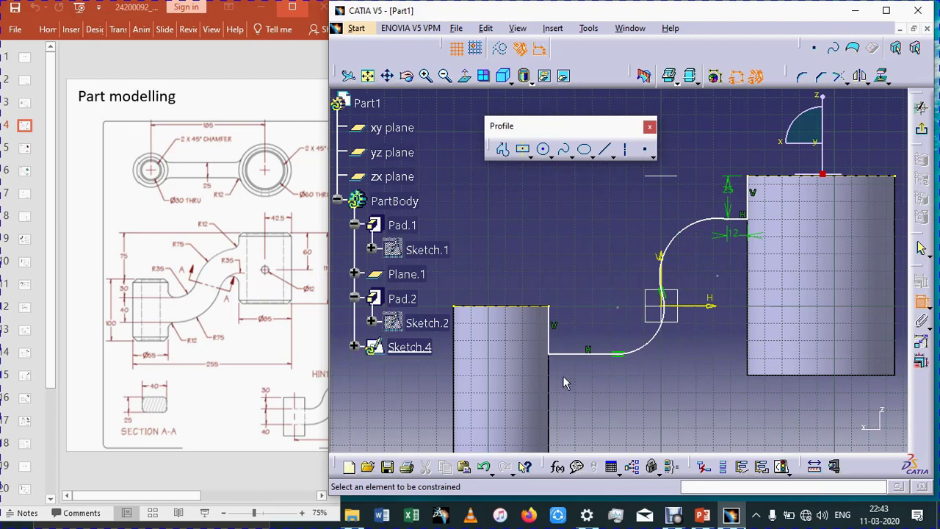
- Dimension the horizontal profile line next to the small boss and set its length to 12 mm
left_click(579, 357)
left_click(577, 332)
double_click(578, 332)
type("12")
key("Return")
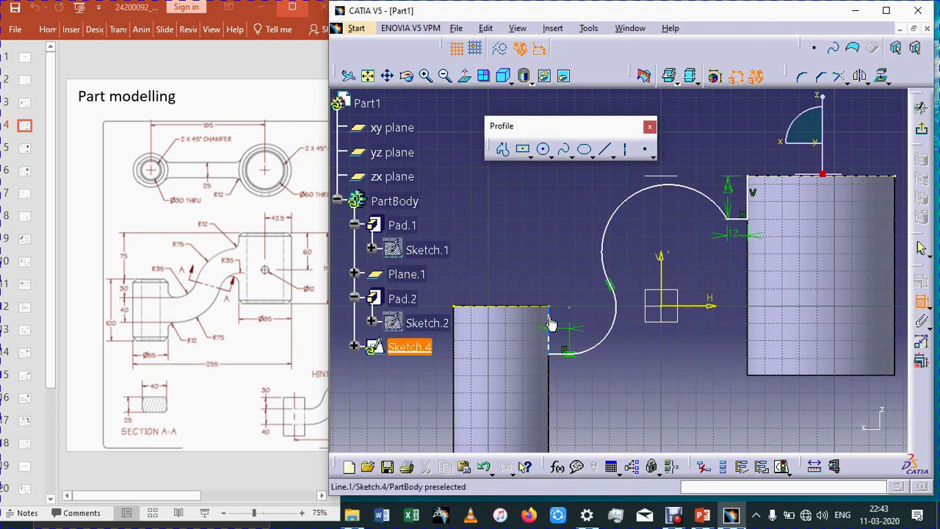
- Dimension the vertical profile line along the small boss and set its length to 30 mm
left_click(549, 328)
left_click(524, 334)
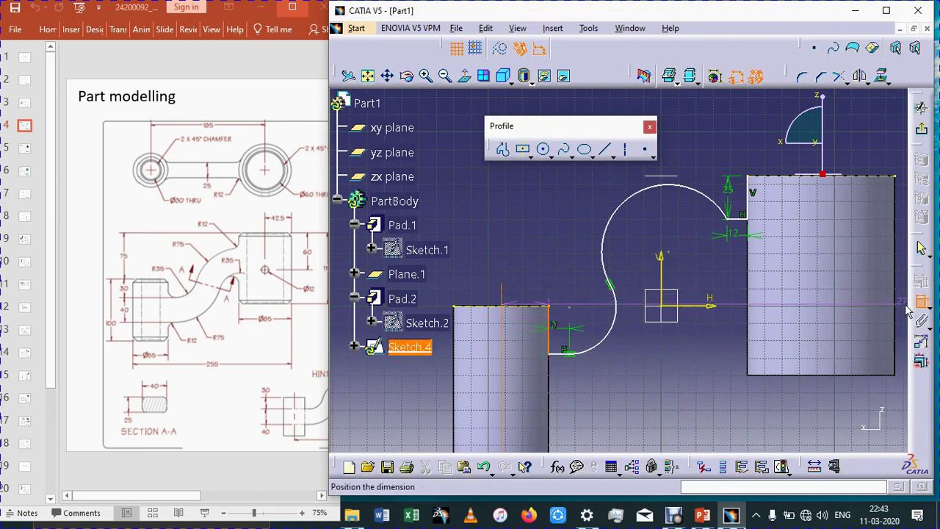
key("ctrl+z")
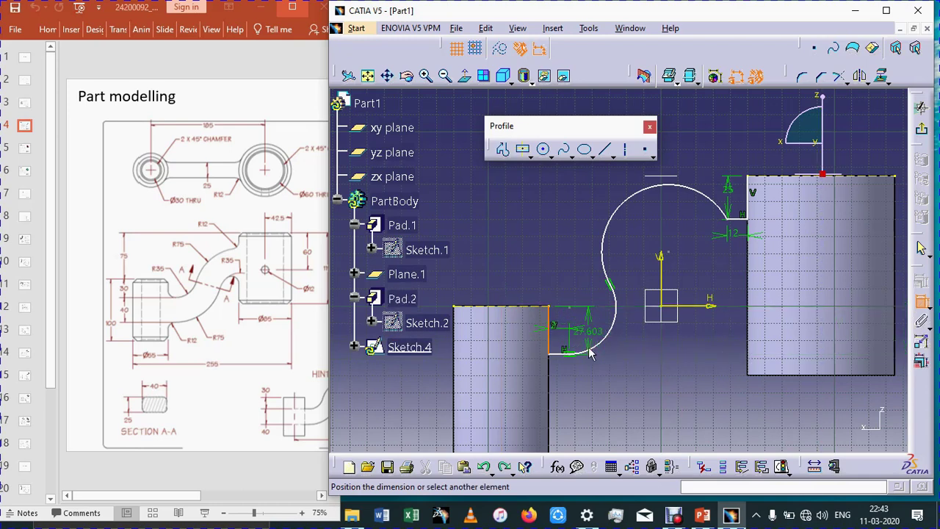
left_click(569, 378)
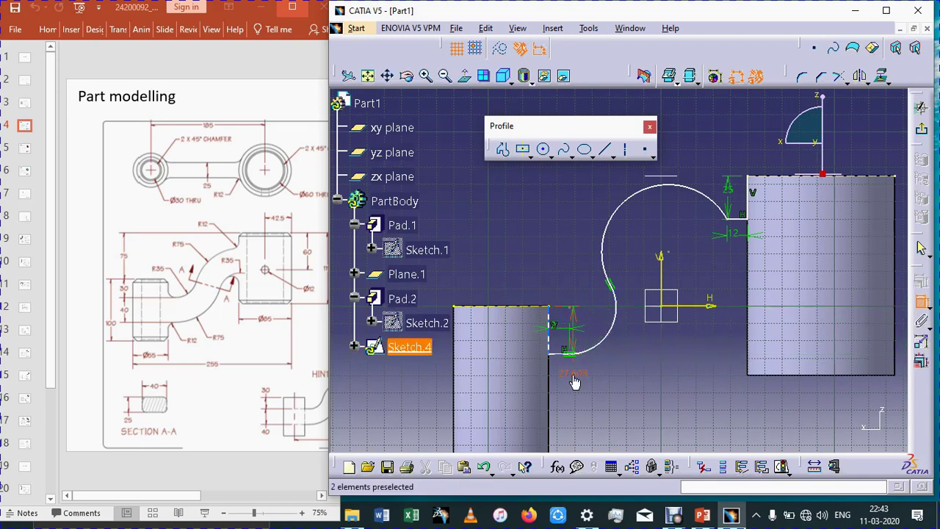
double_click(573, 377)
type("50")
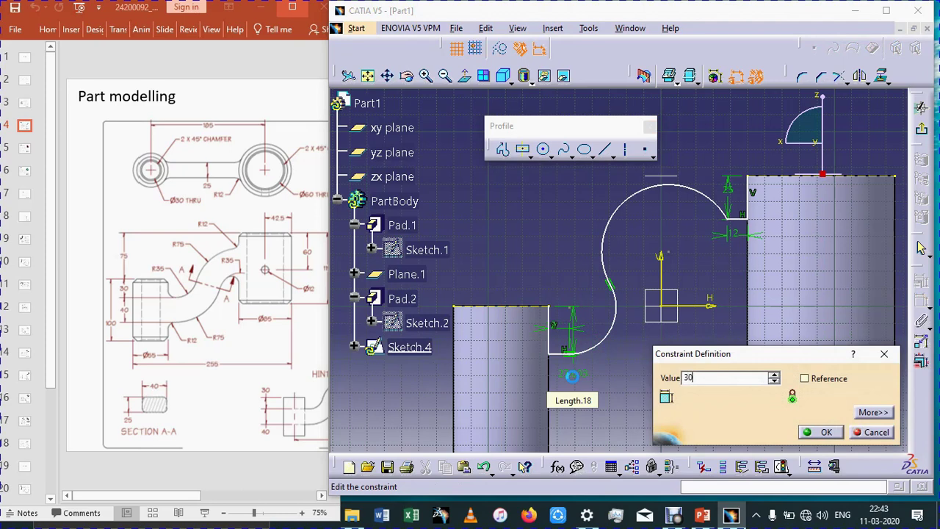
key("Return")
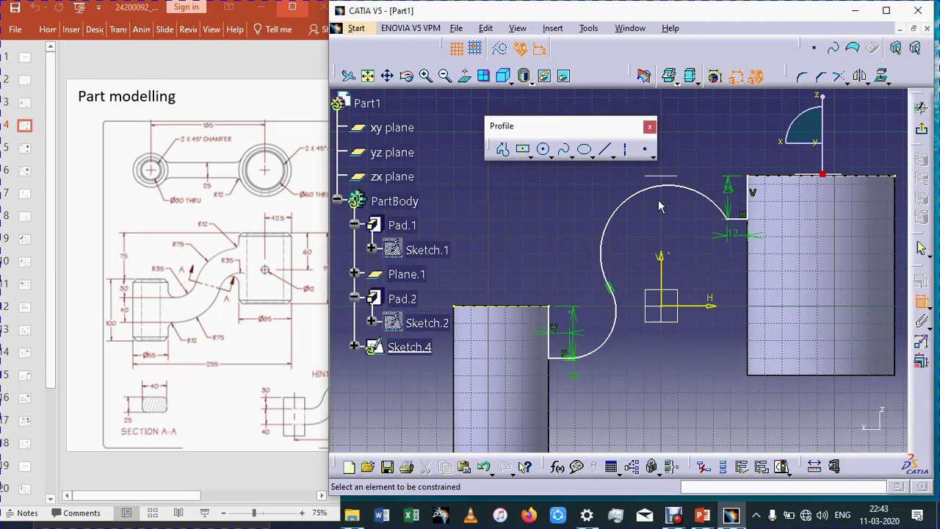
- Dimension the radius of the upper arc, placing the dimension inside the curve
left_click(639, 196)
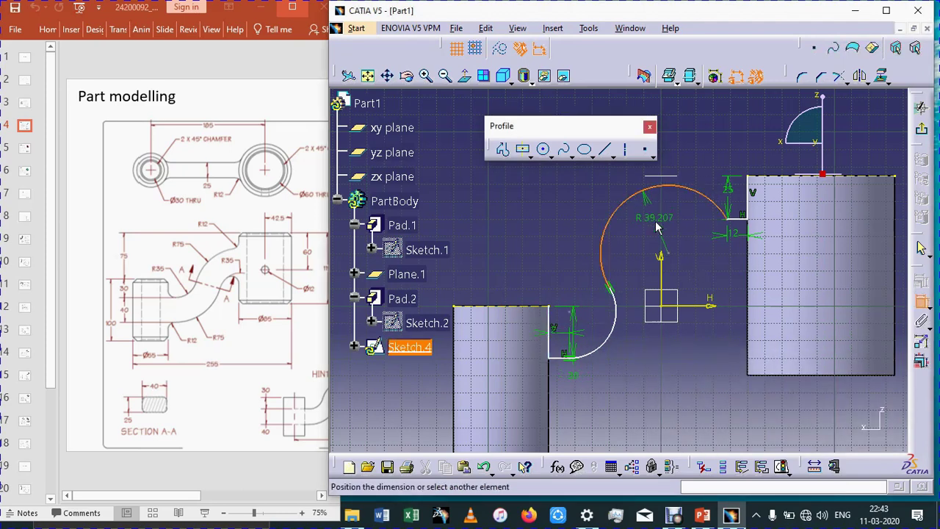
left_click(658, 220)
- Try to set the upper arc's radius to 75 mm and reshape the curve, and undo these changes
double_click(657, 219)
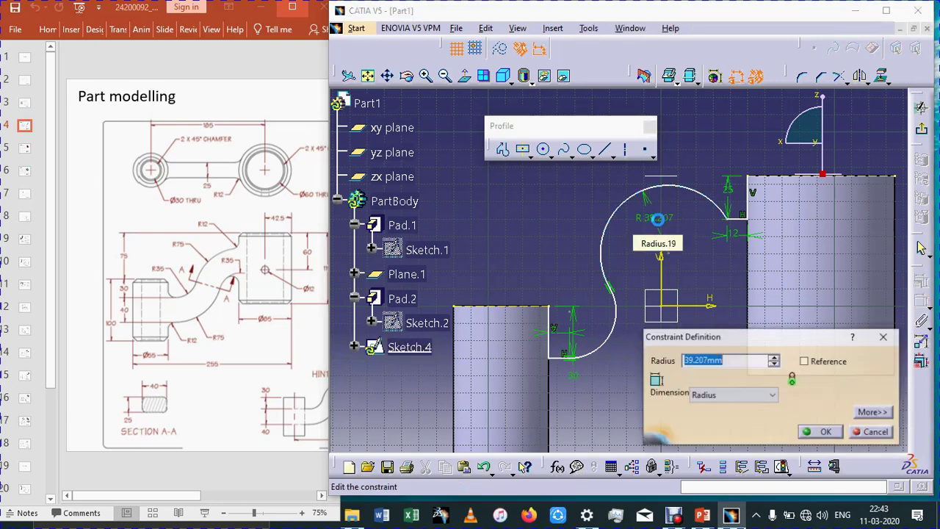
type("70")
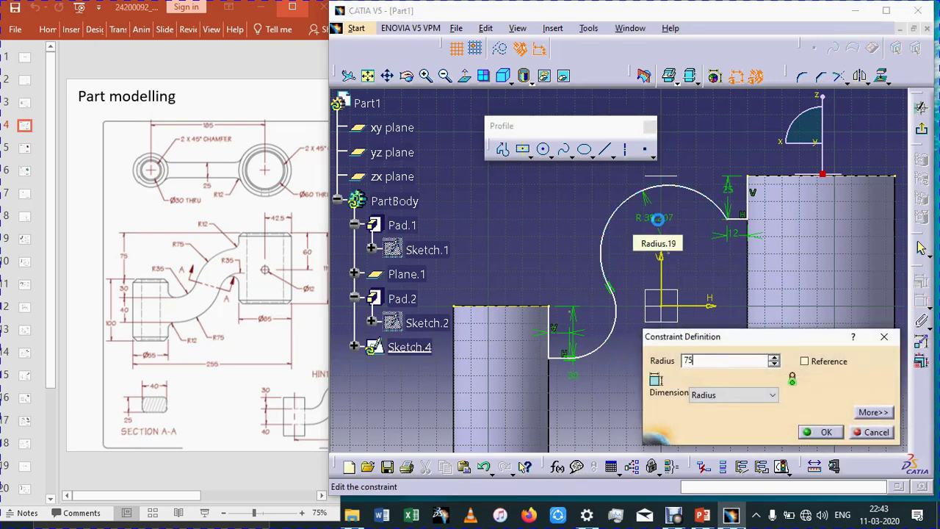
key("Return")
left_click(481, 180)
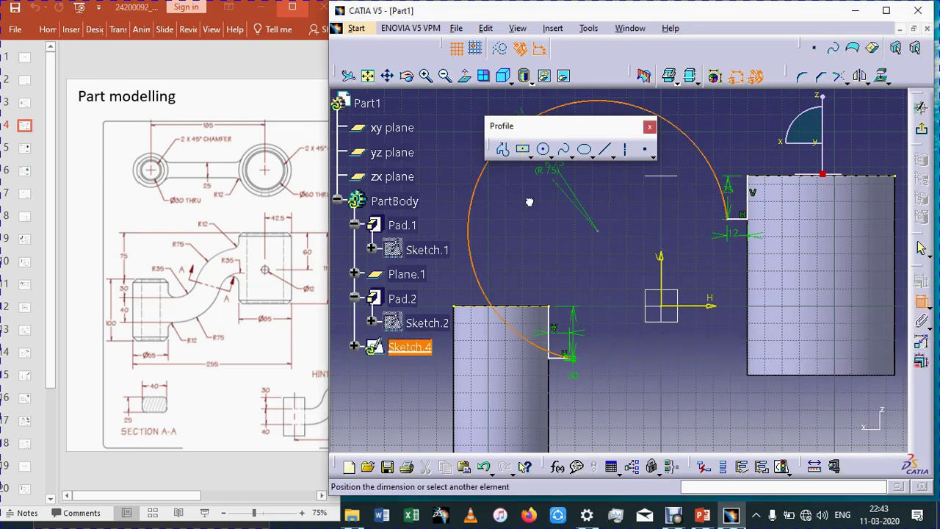
left_click(923, 303)
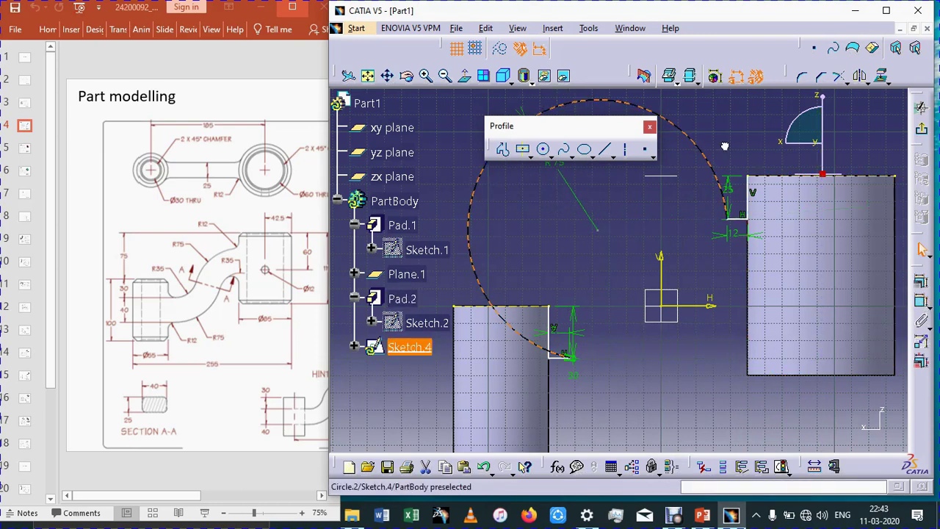
left_click_drag(724, 146, 736, 157)
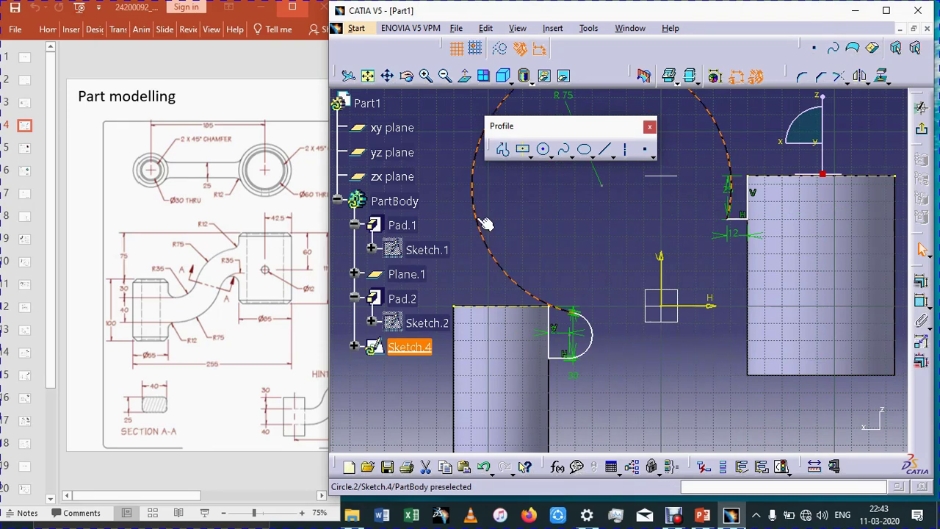
mouse_move(479, 224)
left_mouse_down()
mouse_move(703, 206)
mouse_move(653, 181)
mouse_move(668, 232)
mouse_move(651, 237)
left_mouse_up()
key("ctrl+z")
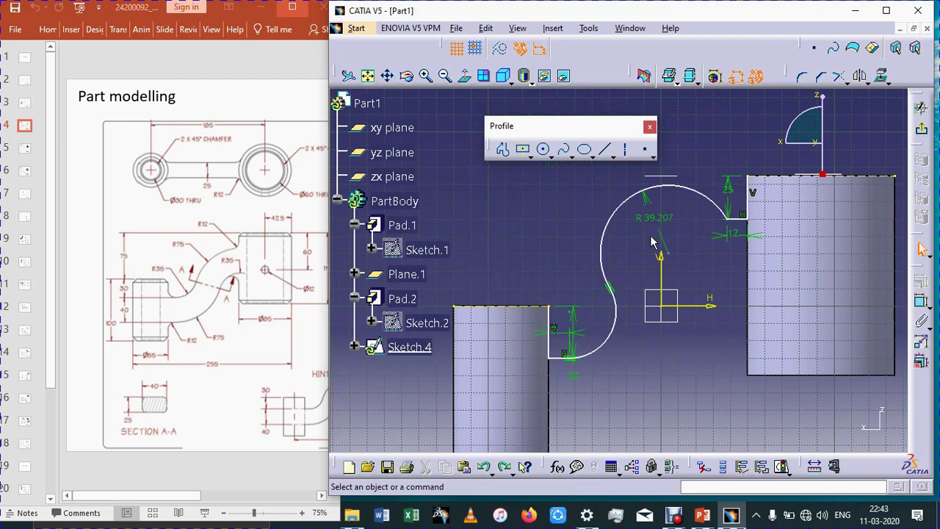
- Reshape the two tangent arcs into a flatter S-curve between the two short horizontal lines
mouse_move(629, 213)
left_mouse_down()
mouse_move(639, 259)
mouse_move(659, 269)
left_mouse_up()
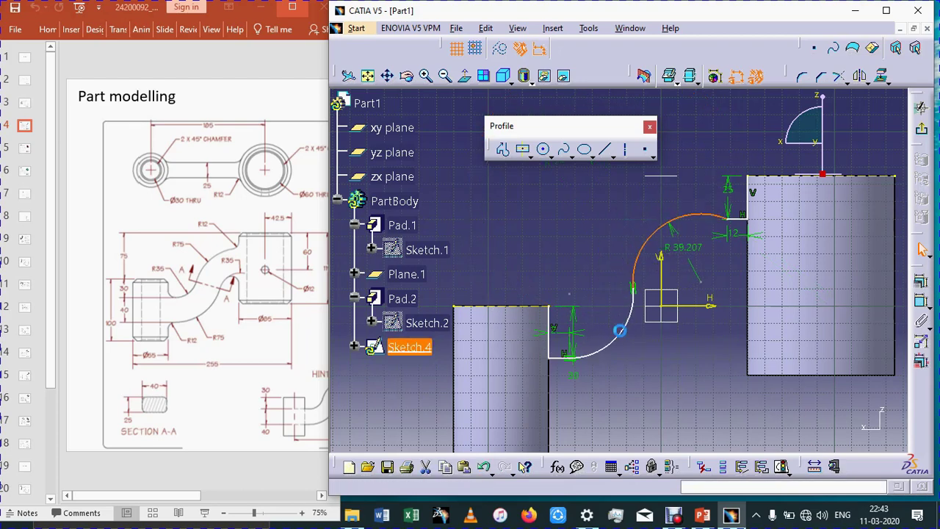
left_click(609, 326)
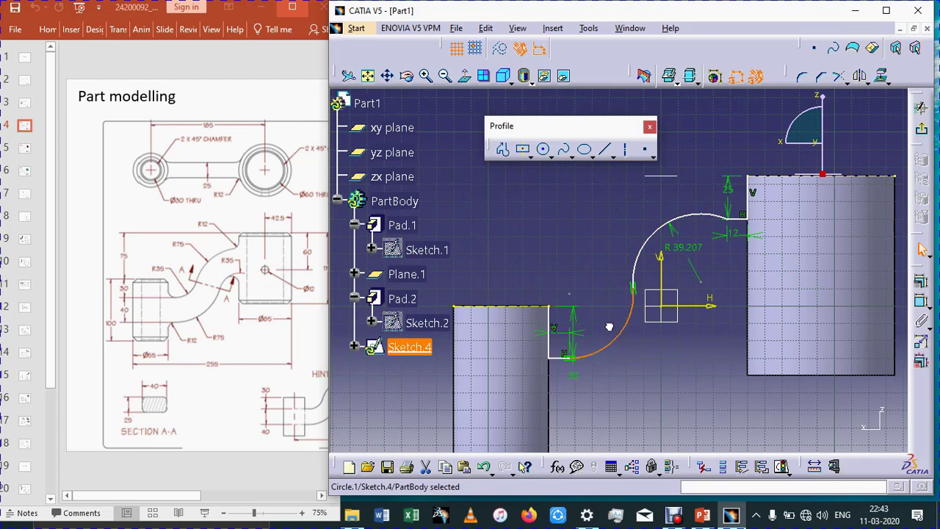
left_click_drag(636, 275, 624, 281)
left_click_drag(625, 281, 643, 320)
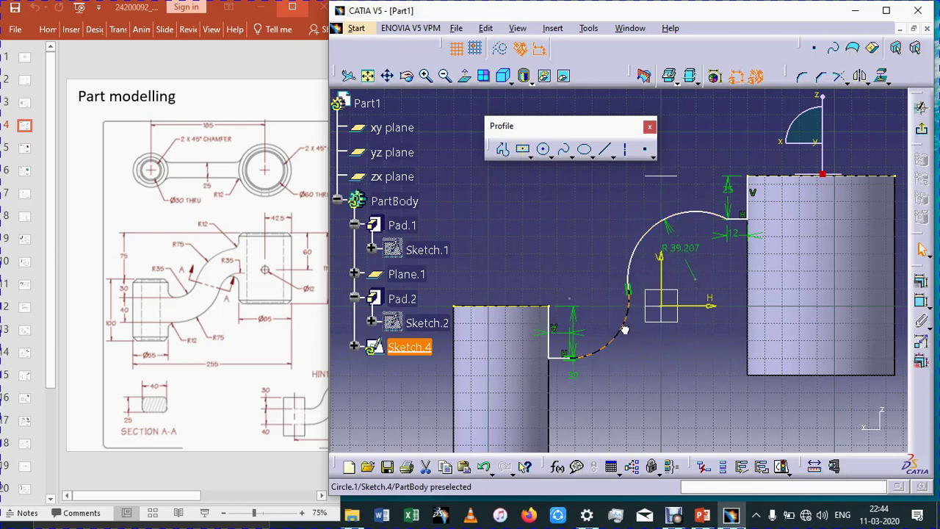
left_click(627, 318)
left_click_drag(629, 312, 631, 319)
left_click(628, 325)
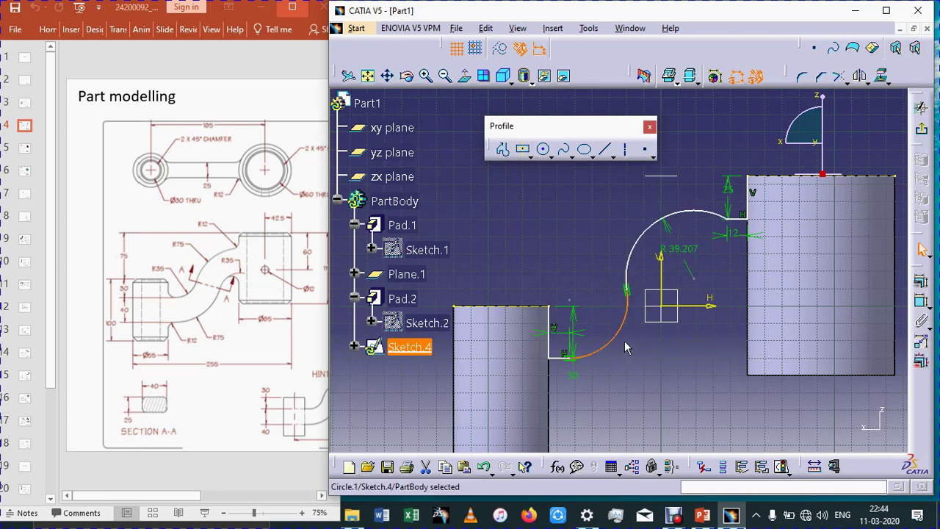
- Dimension the lower arc's radius and set it to 35 mm
left_click(923, 304)
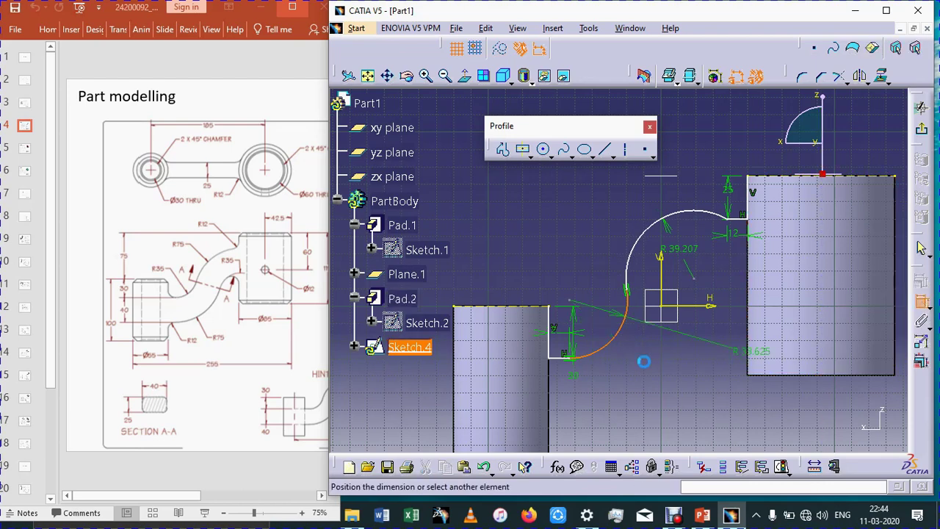
left_click(618, 358)
double_click(618, 356)
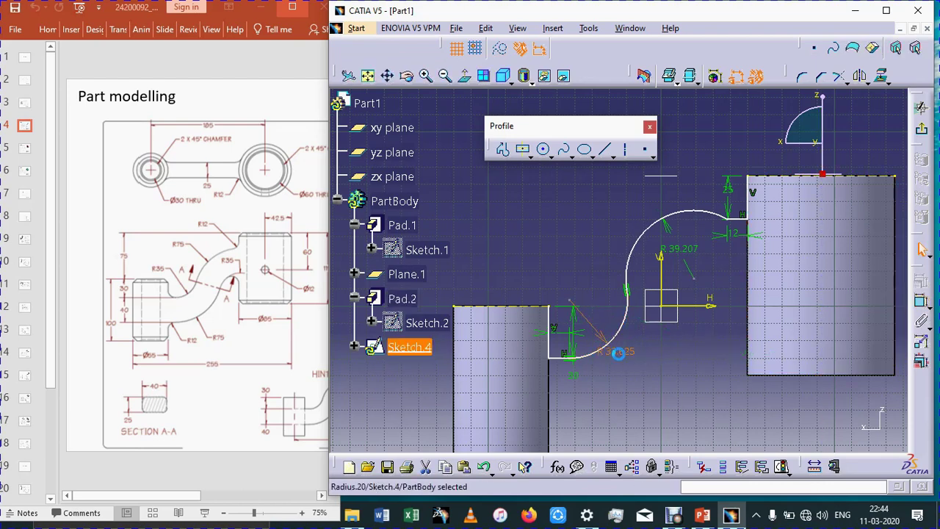
type("35")
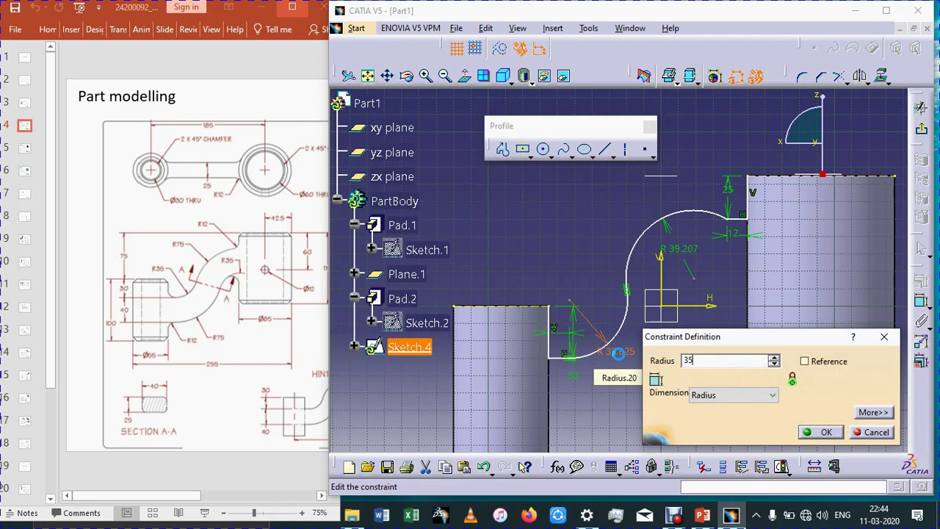
key("Return")
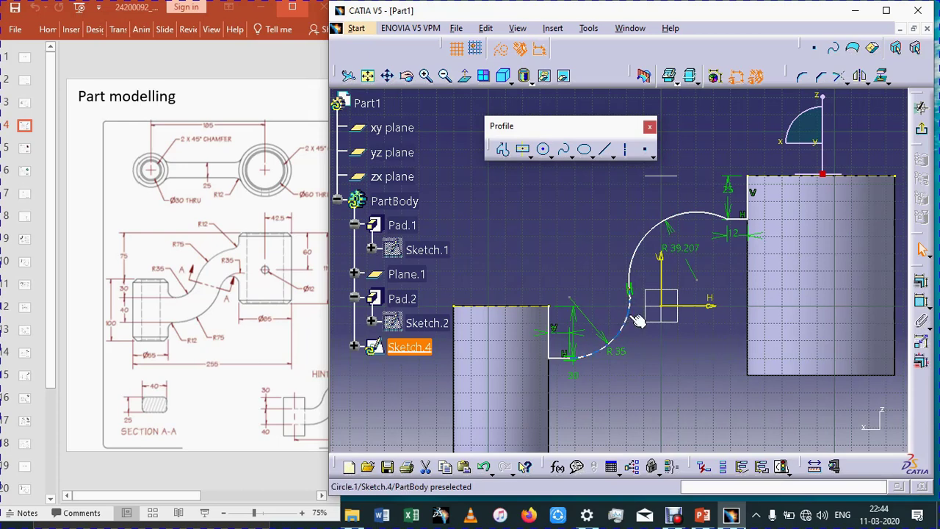
- Delete the lower arc and shift the free end of the upper arc slightly upward
left_click(633, 323)
key("Delete")
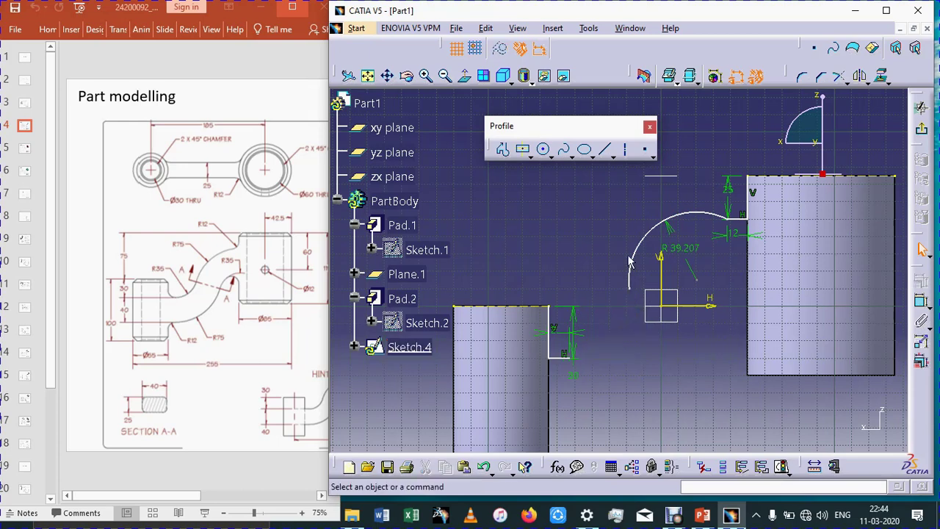
mouse_move(638, 294)
left_mouse_down()
mouse_move(619, 308)
mouse_move(605, 291)
mouse_move(626, 281)
left_mouse_up()
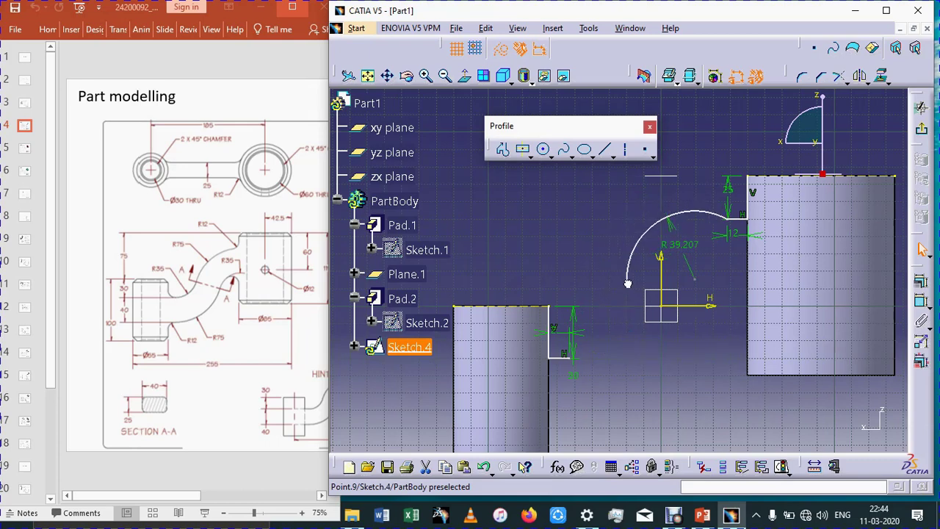
- Set the upper arc's radius to 75 mm
double_click(679, 246)
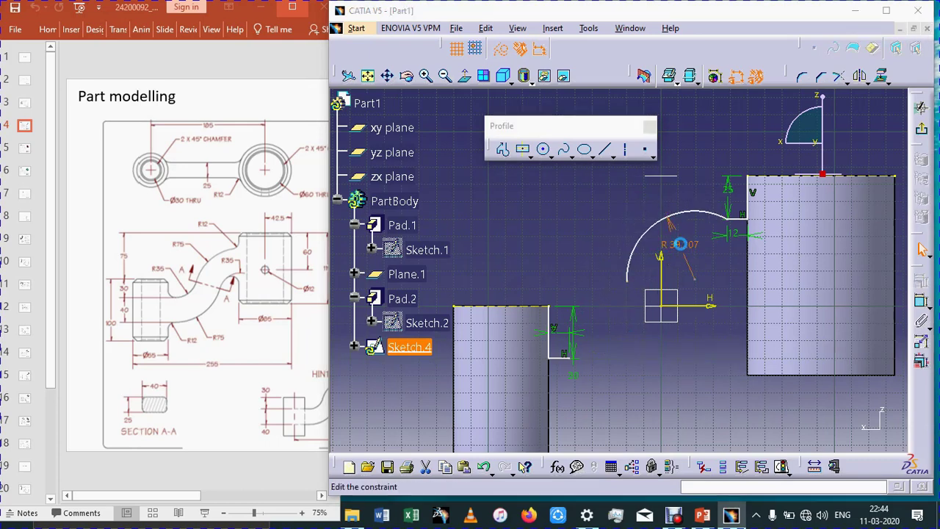
type("75")
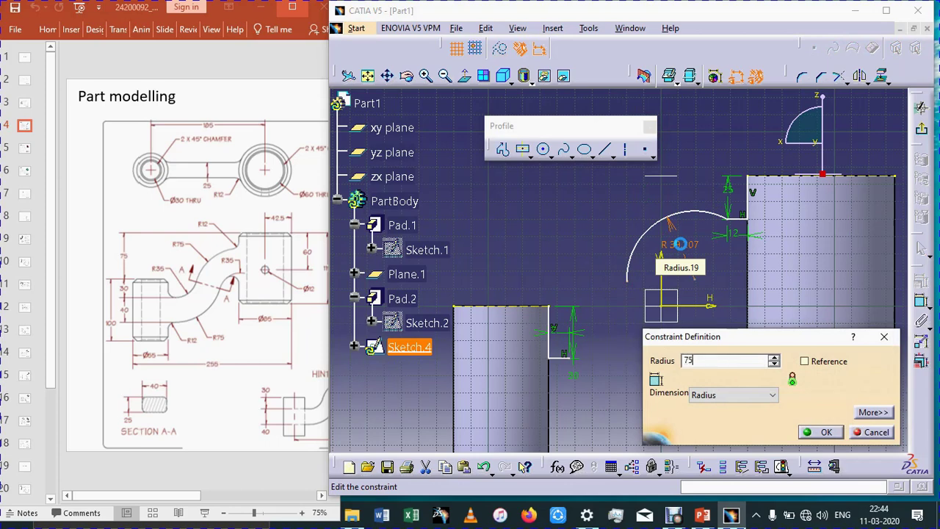
key("Return")
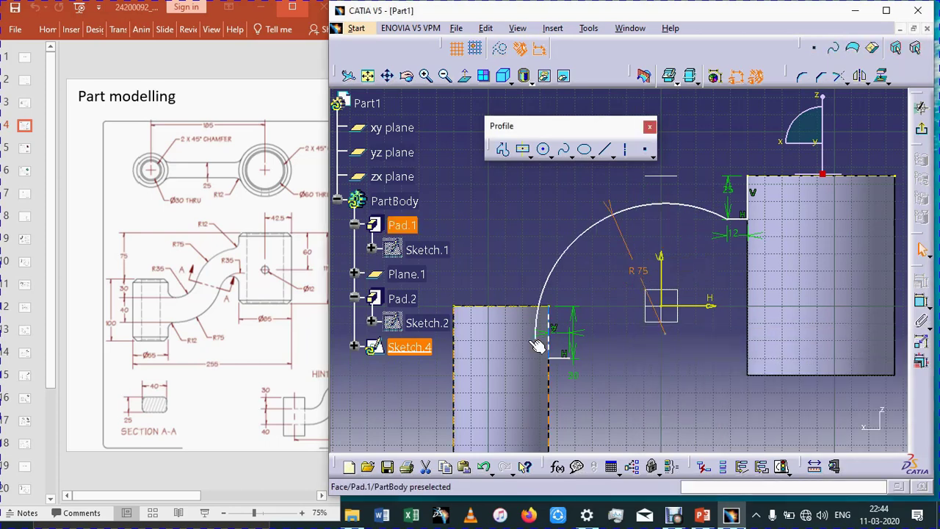
- Move the small boss's 12 mm dimension above it and reshape the upper arc so its free end lies at about H -22 mm, V -5 mm
left_click_drag(544, 329, 598, 289)
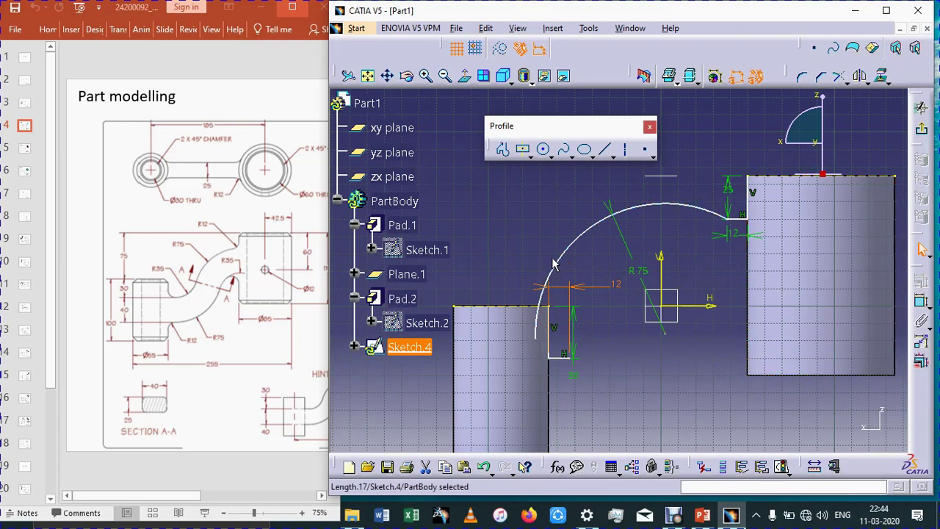
left_click_drag(557, 261, 658, 225)
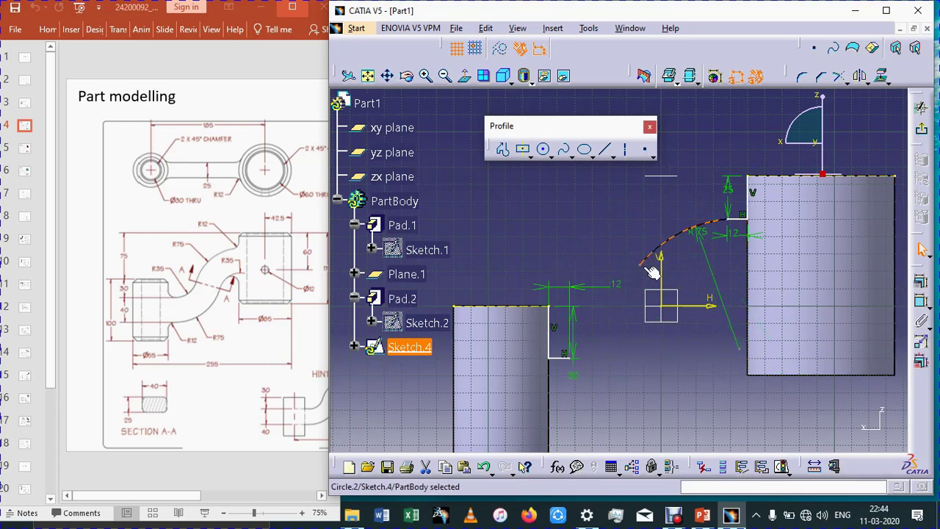
left_click_drag(640, 271, 624, 315)
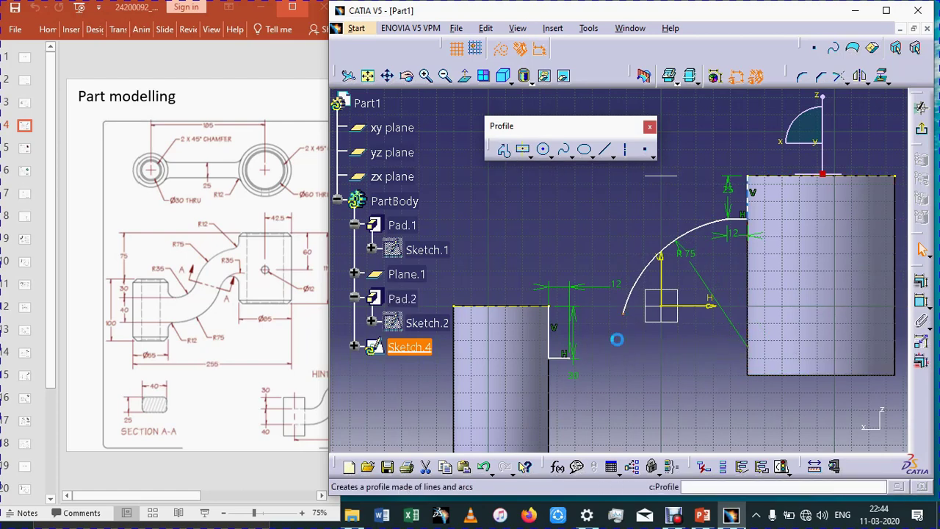
left_click(623, 314)
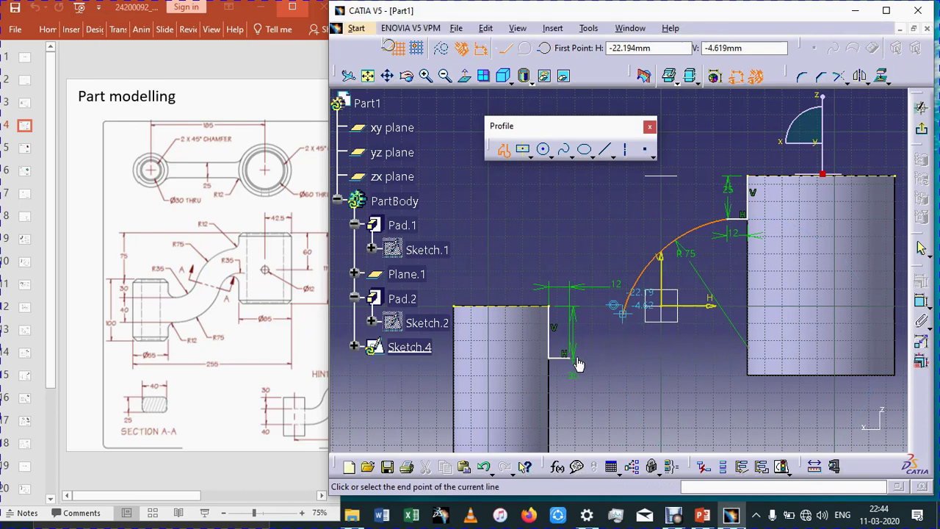
left_click(572, 358)
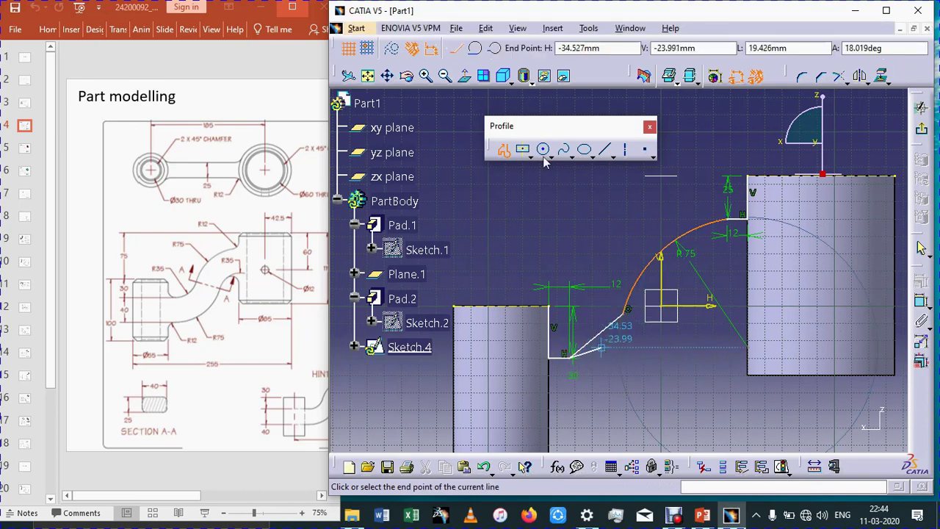
key("ctrl+z")
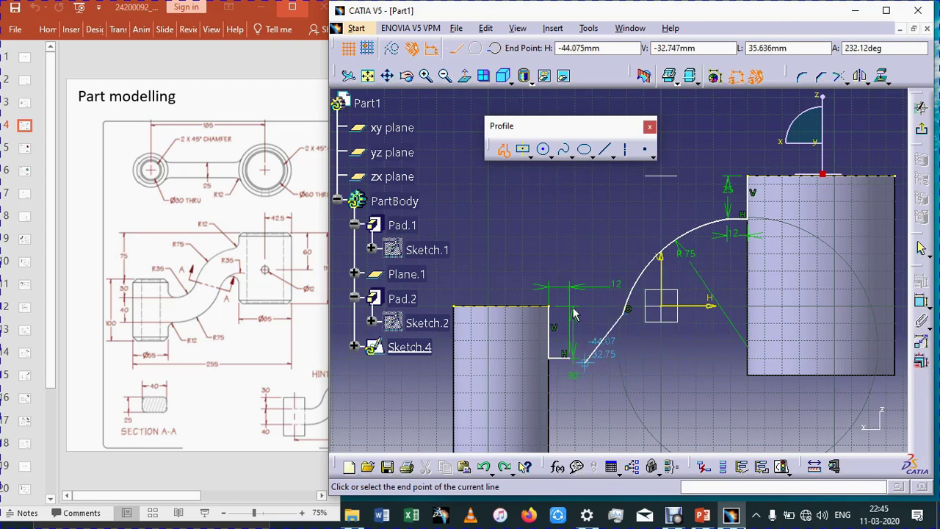
double_click(541, 181)
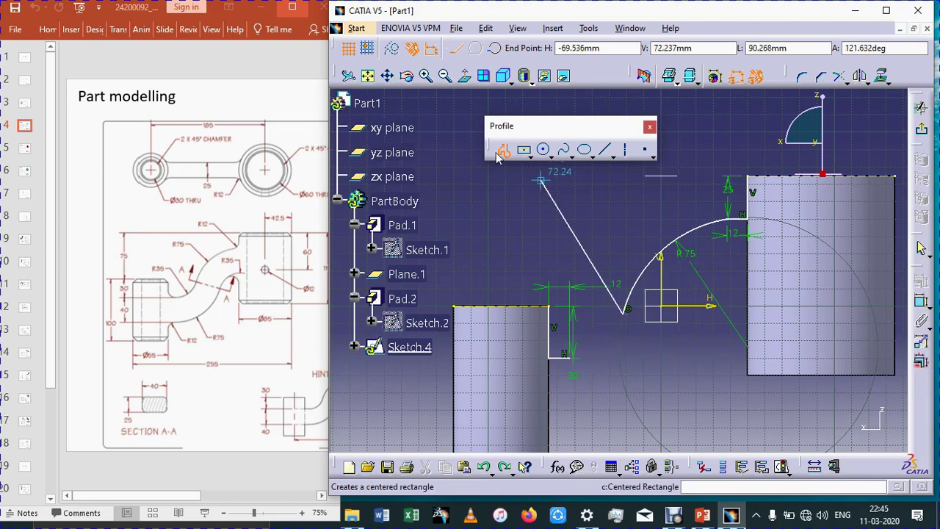
- Try to join the short horizontal line at the small boss to the upper arc's free end with a three-point arc
left_click(549, 155)
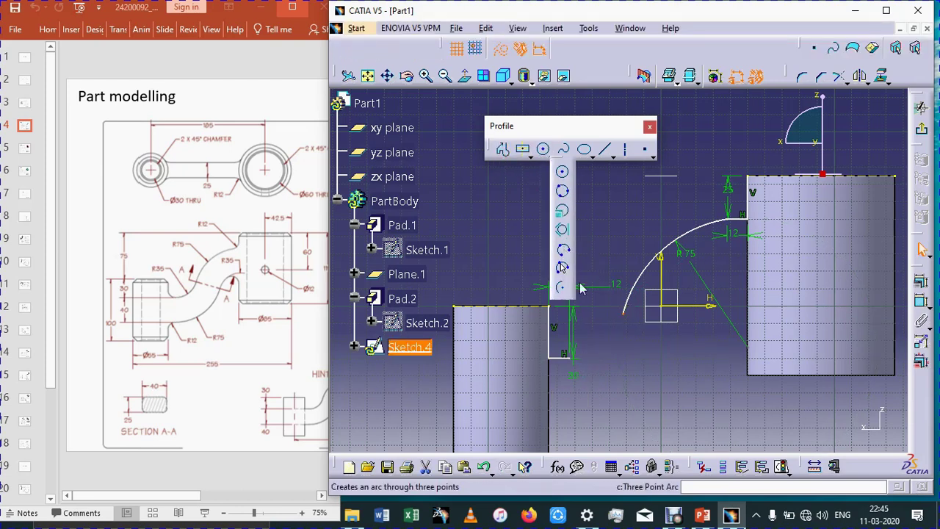
left_click(562, 267)
left_click(624, 313)
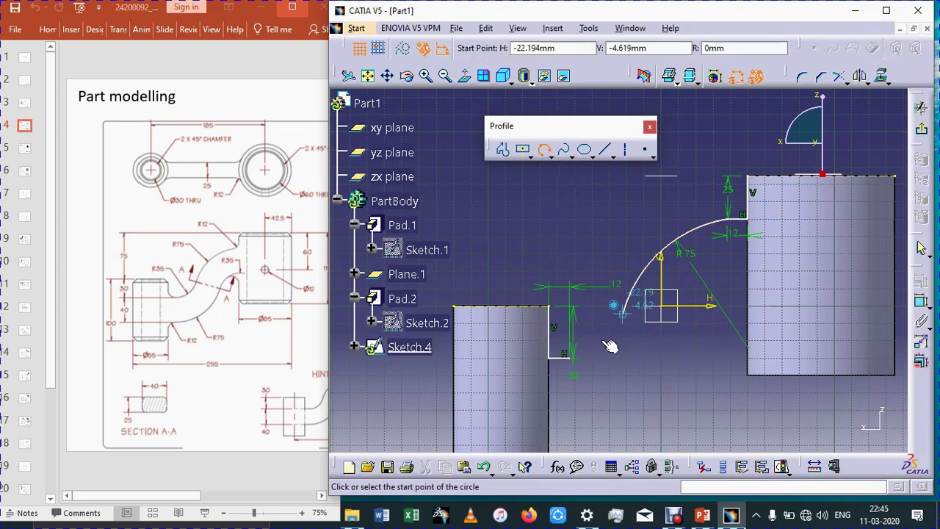
left_click(576, 358)
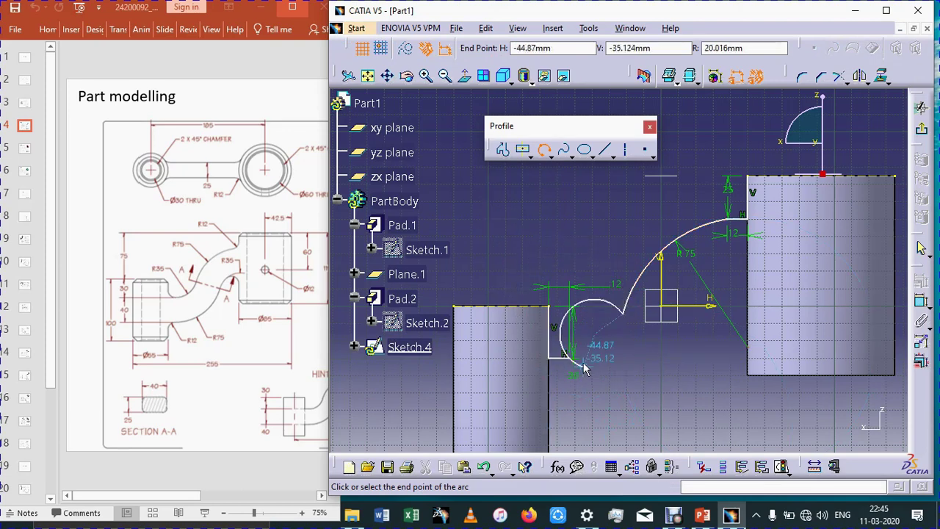
left_click(575, 366)
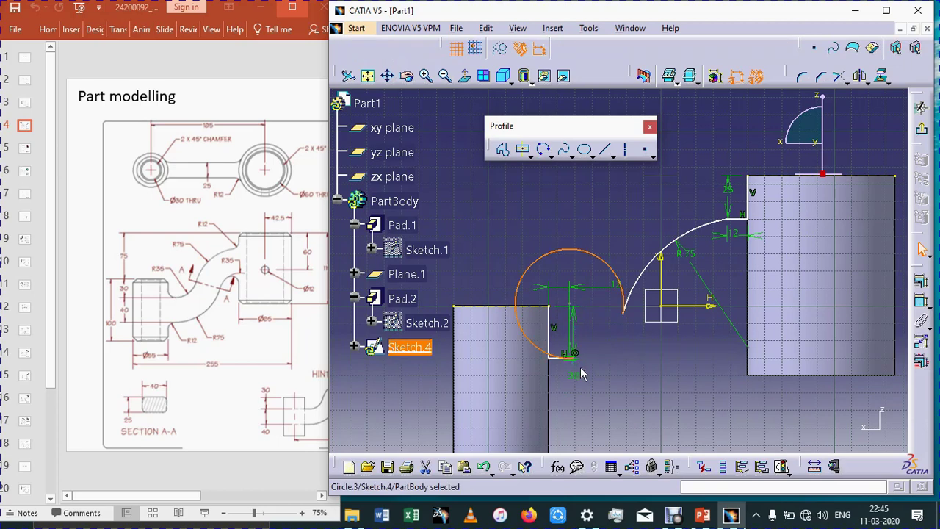
key("ctrl+z")
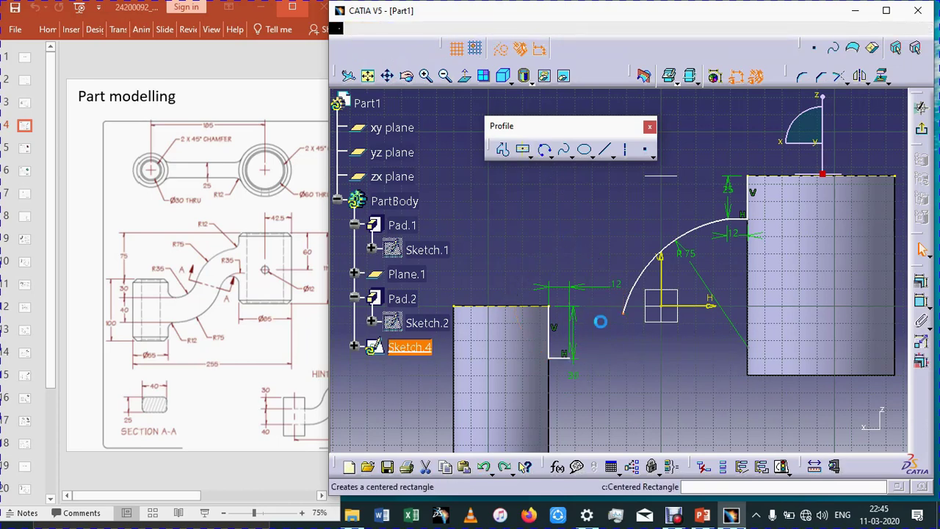
left_click(573, 363)
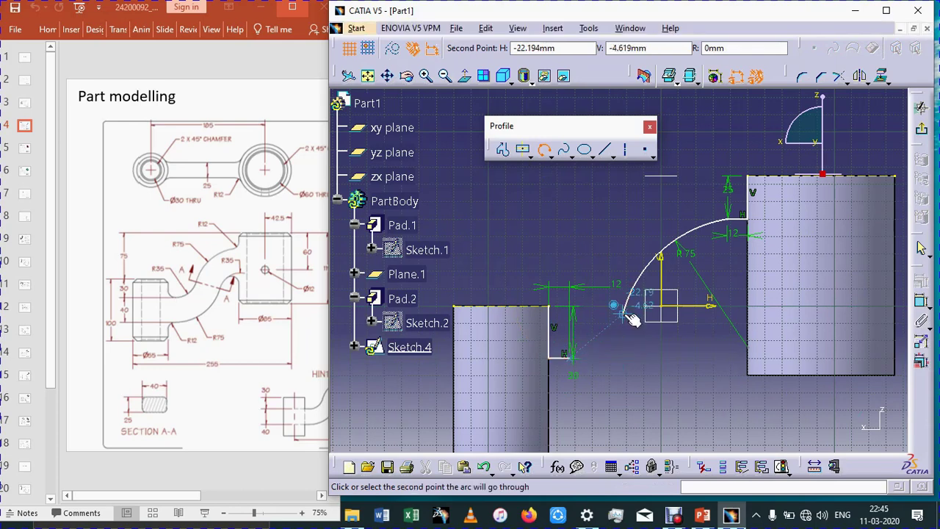
left_click(621, 337)
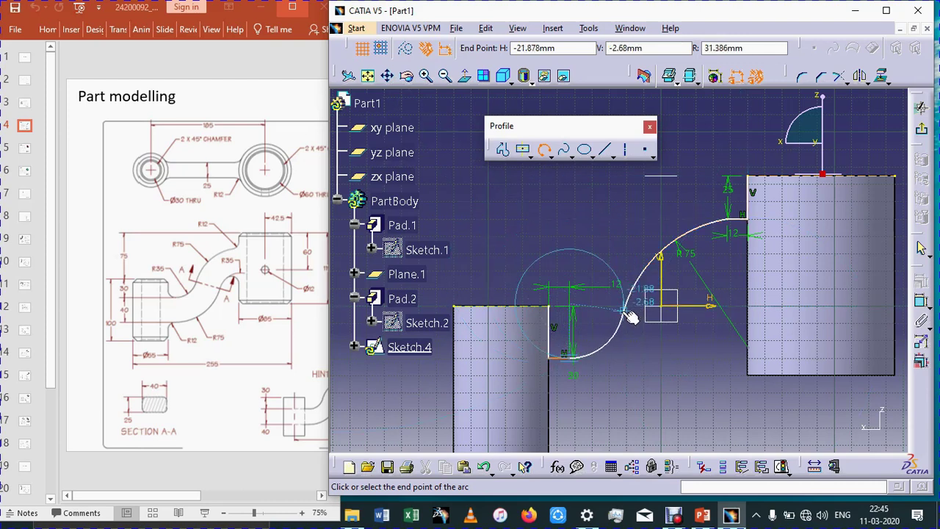
left_click(627, 312)
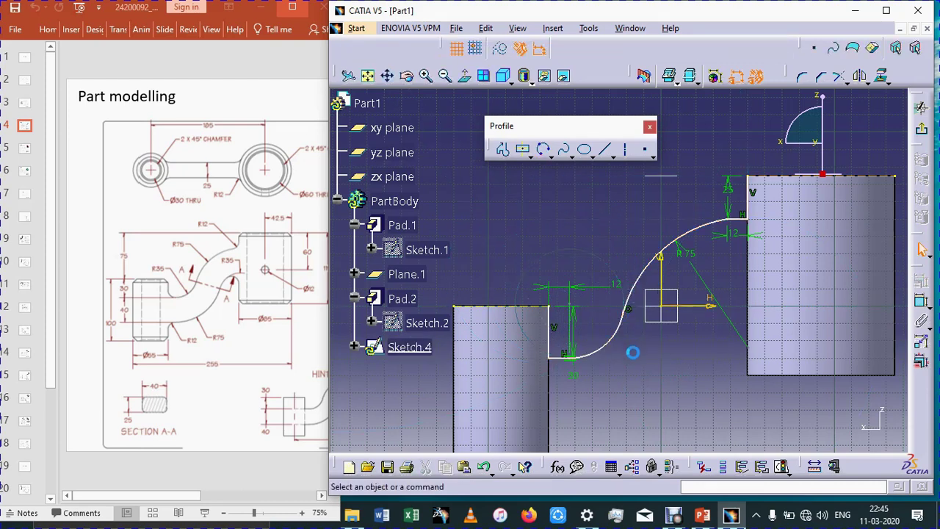
middle_click_drag(687, 222, 687, 221)
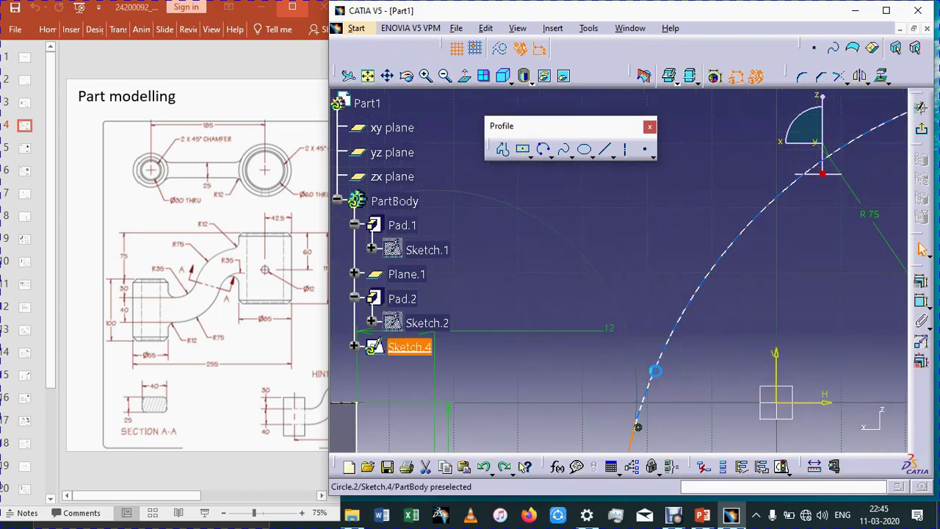
middle_click_drag(551, 165, 549, 174)
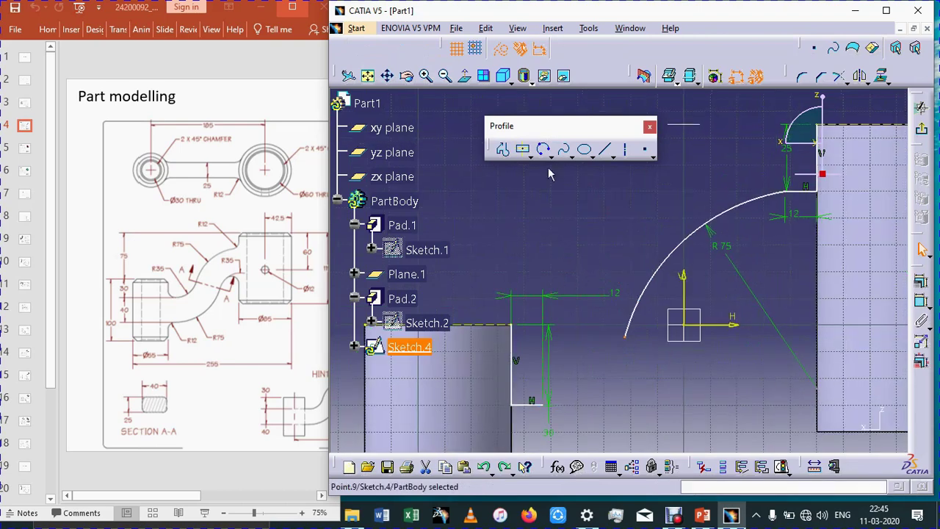
- Draw a three-point arc of about 41 mm radius from the small boss's short horizontal line to near the upper arc's free end
left_click(543, 149)
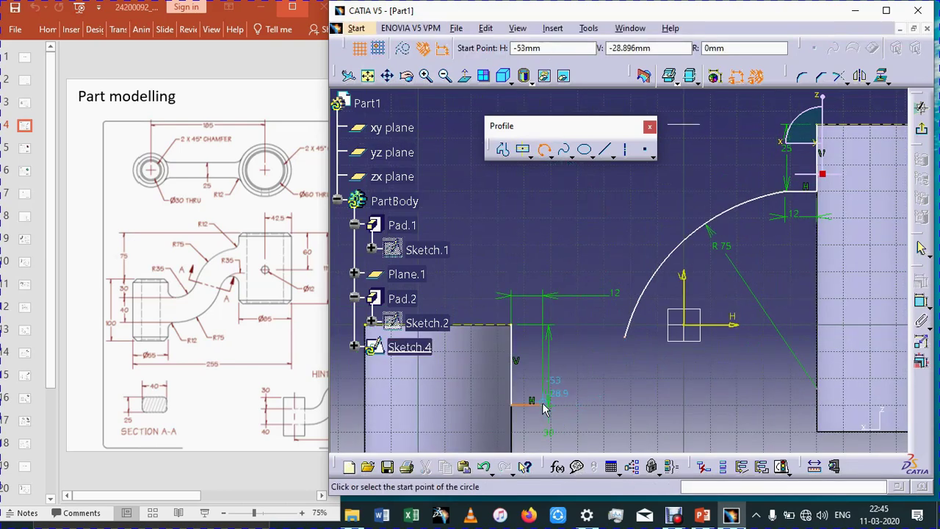
left_click(623, 384)
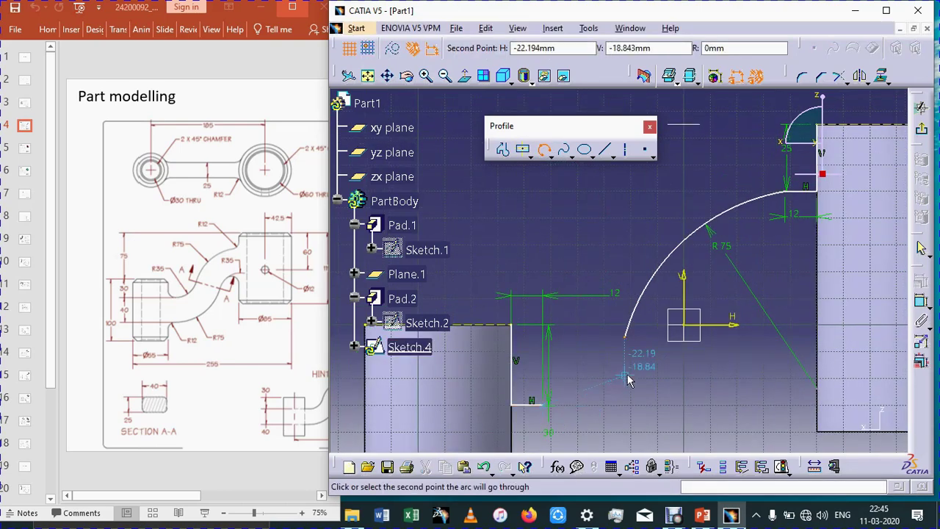
left_click(625, 368)
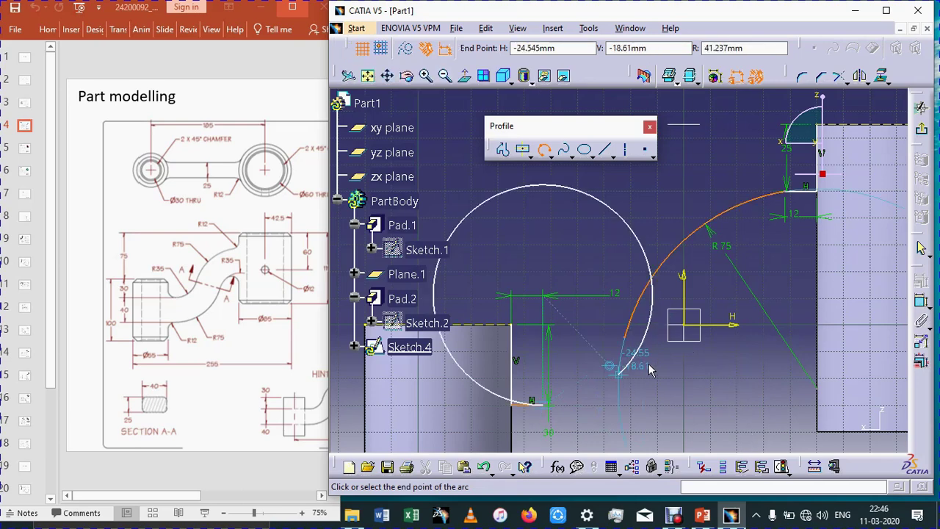
left_click(651, 323)
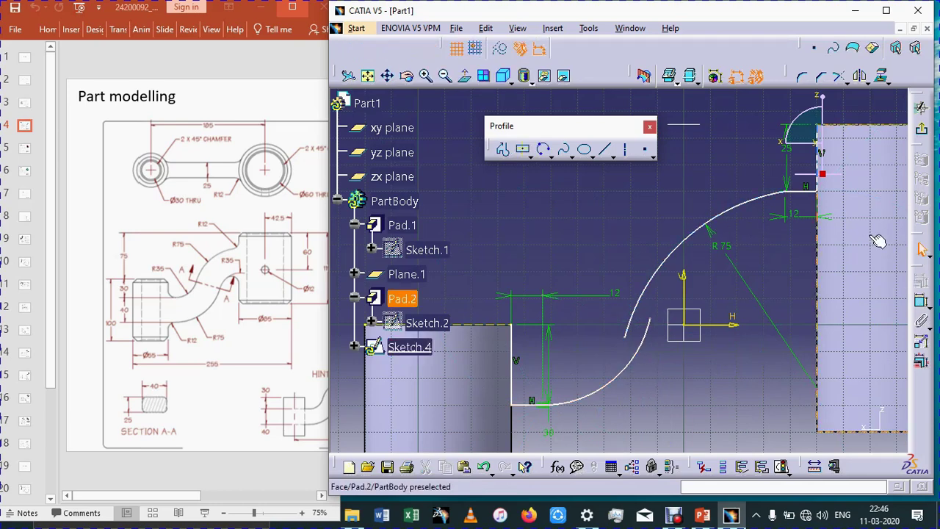
- Dimension the lower arc's radius and set it to 35 mm
left_click(924, 309)
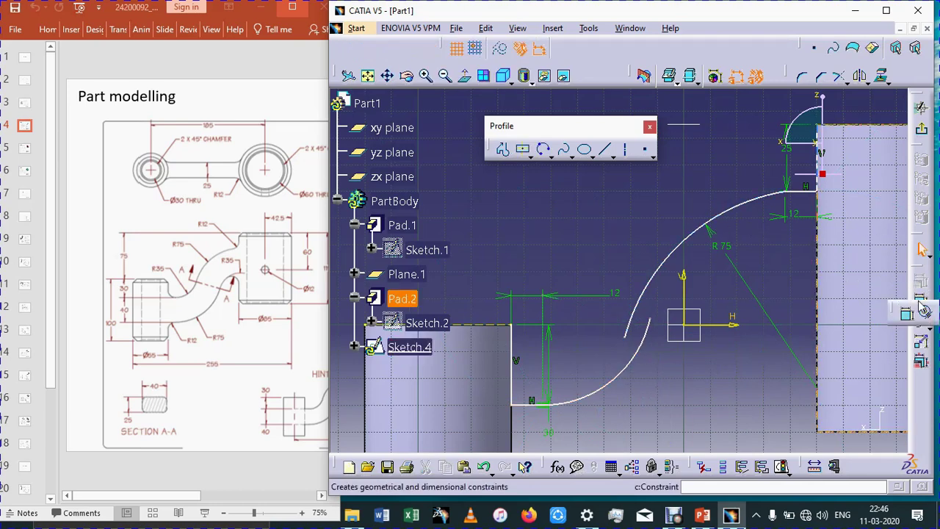
left_click(907, 315)
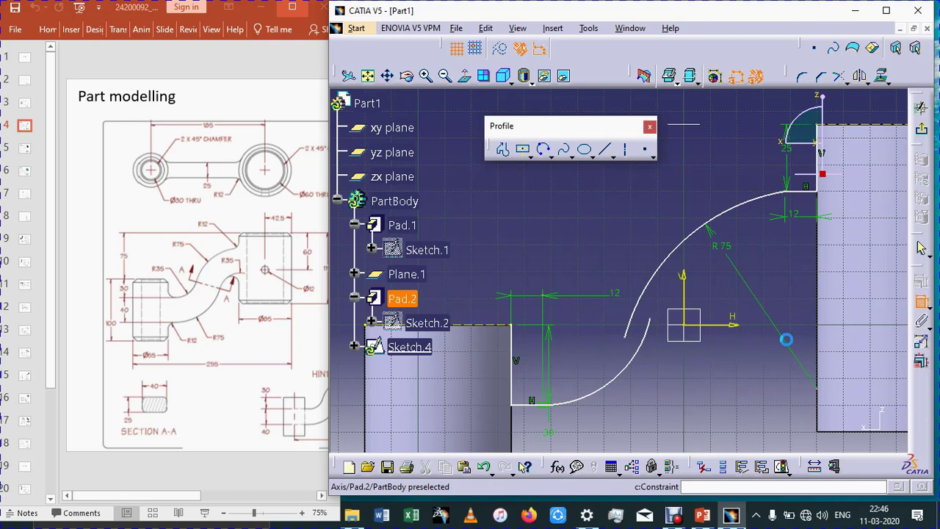
left_click(610, 381)
left_click(625, 392)
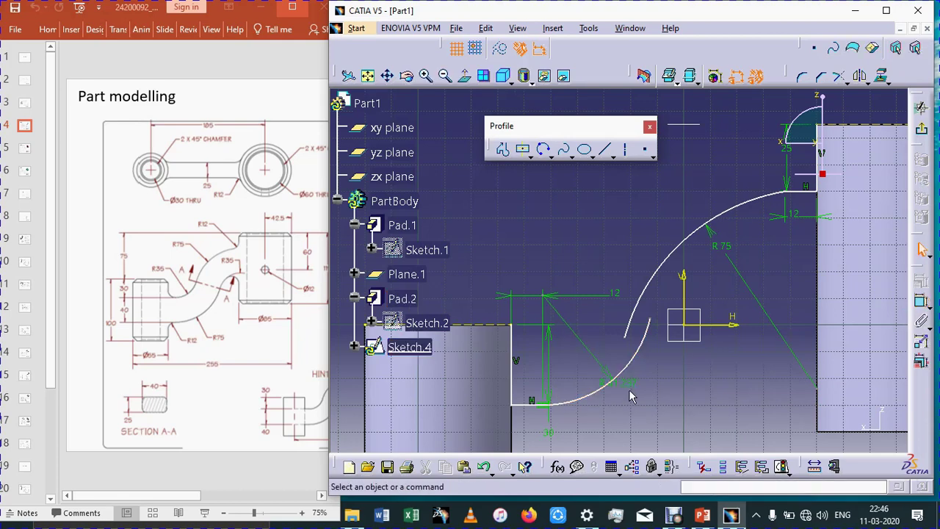
double_click(632, 389)
type("35")
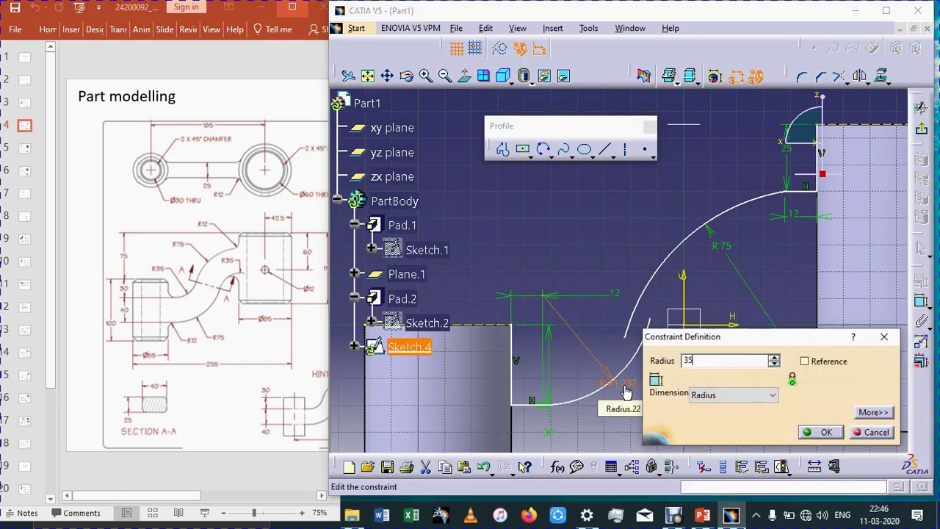
key("Return")
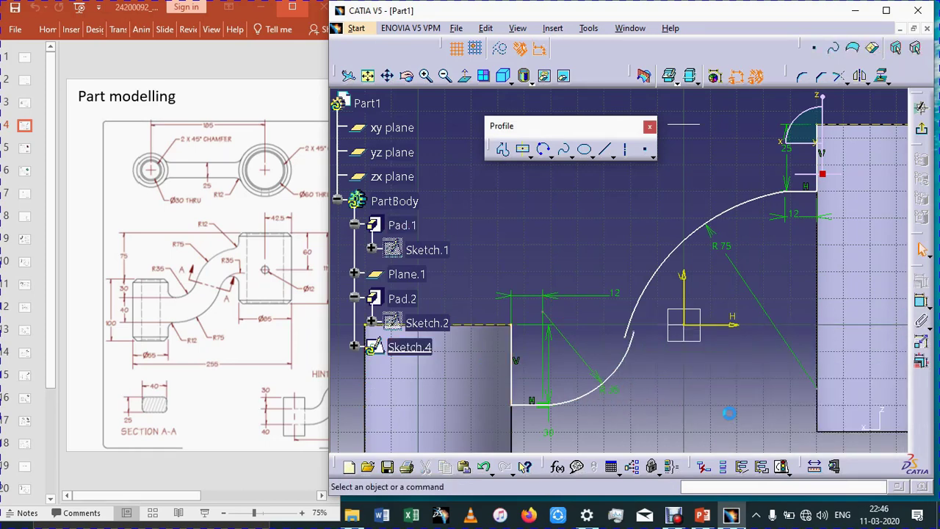
left_click(923, 303)
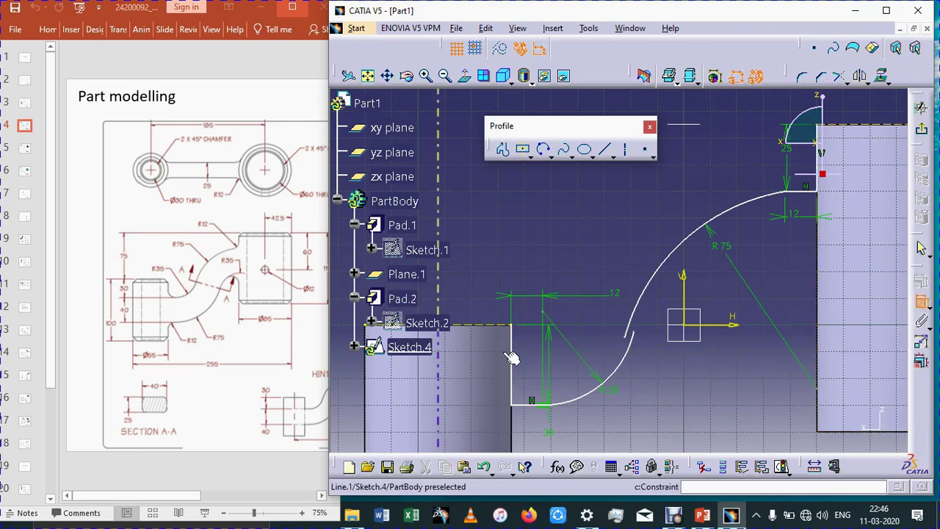
left_click(524, 403)
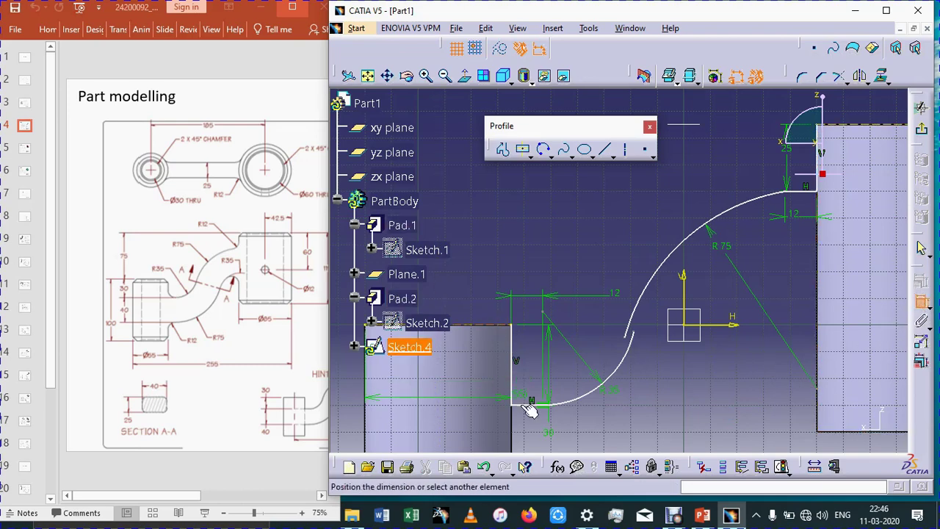
left_click(524, 375)
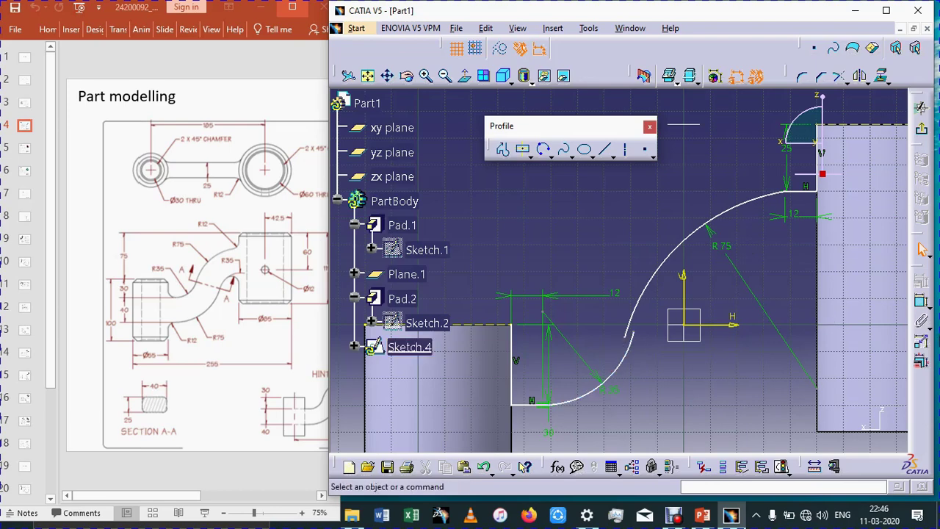
- Constrain the free ends of the upper and lower arcs to be coincident
left_click(629, 337)
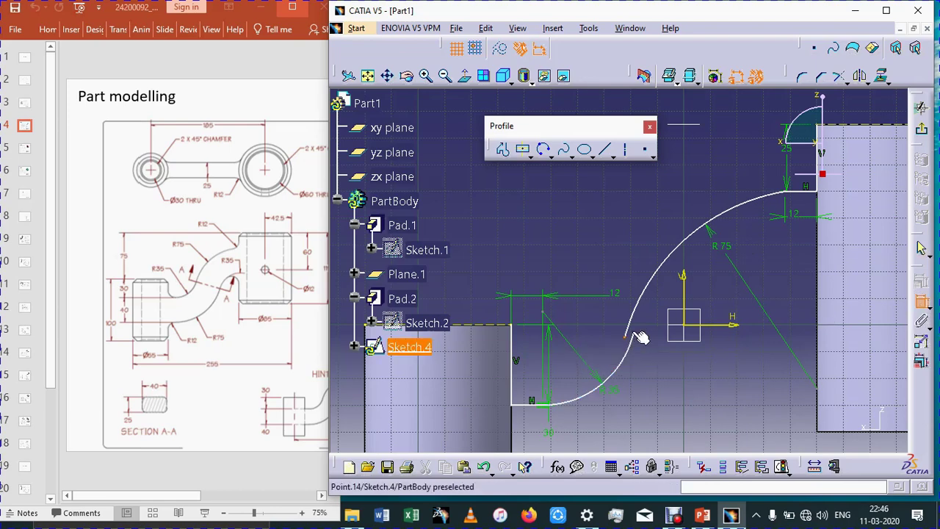
left_click(634, 336)
right_click(637, 347)
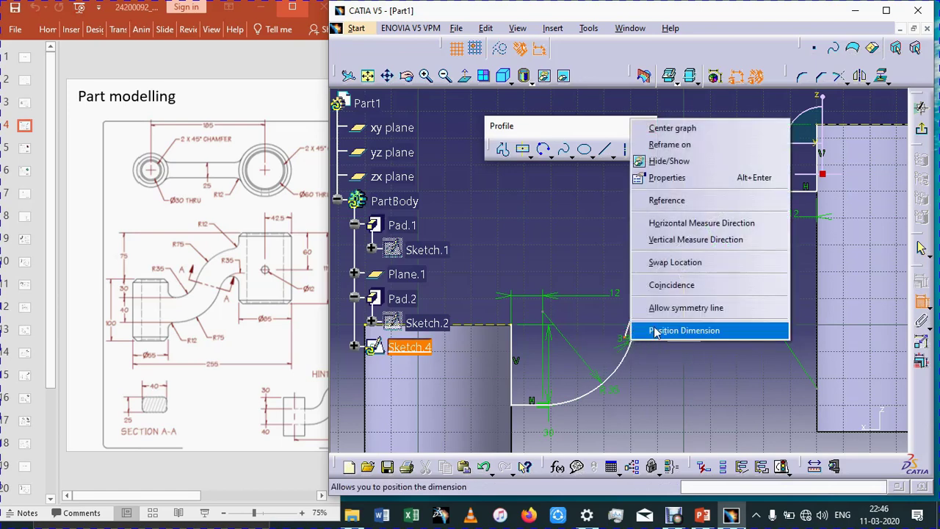
left_click(671, 285)
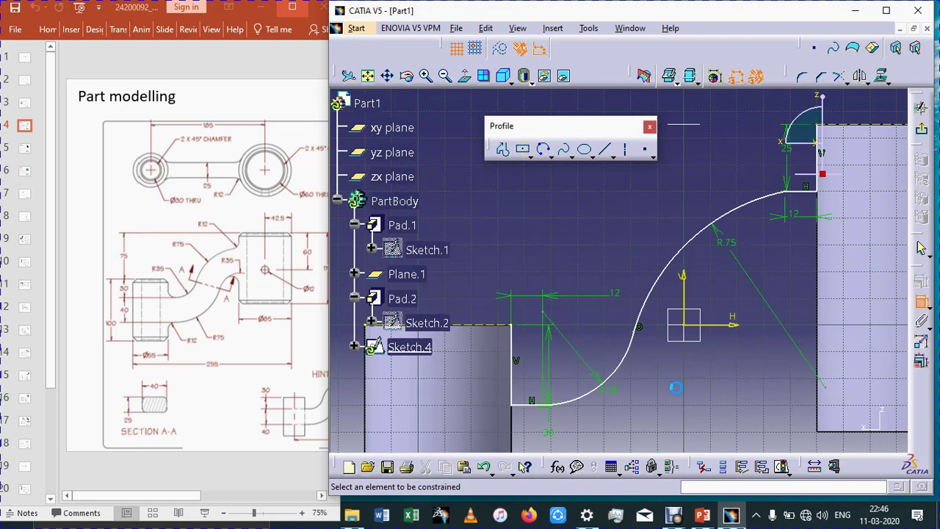
left_click(790, 193)
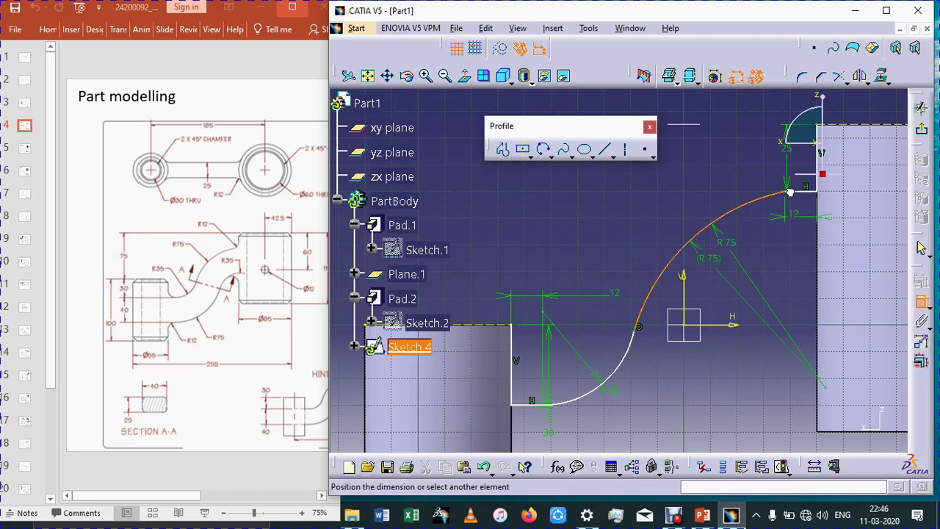
left_click(922, 302)
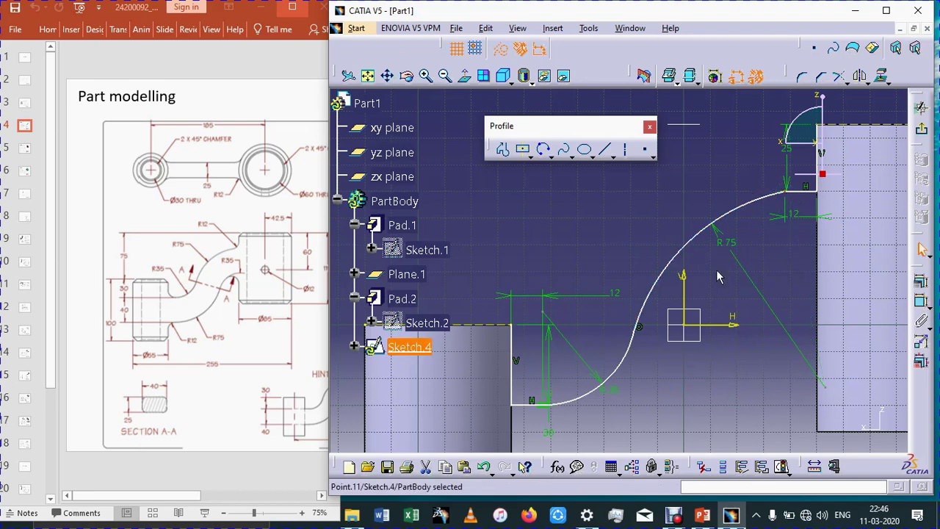
- Convert the two vertical lines along the small and large boss edges into construction elements
middle_click_drag(737, 384, 721, 318)
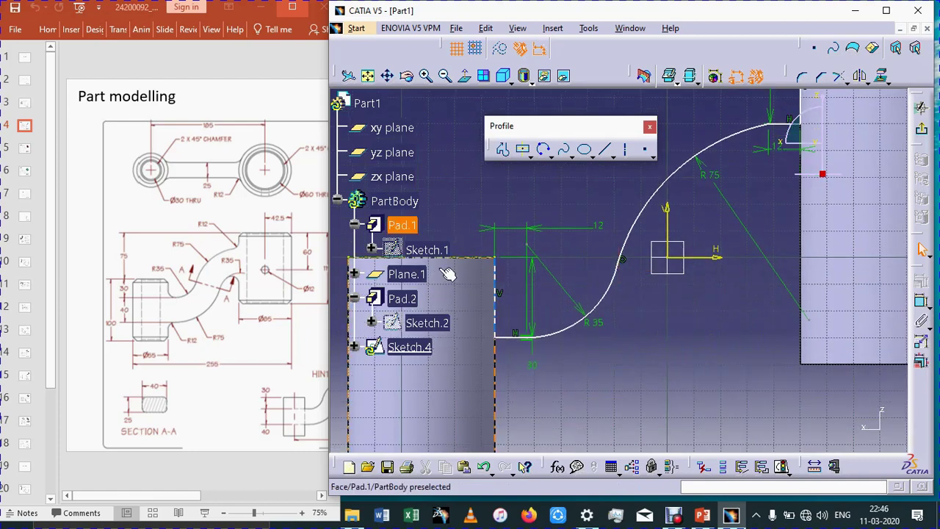
left_click(502, 273)
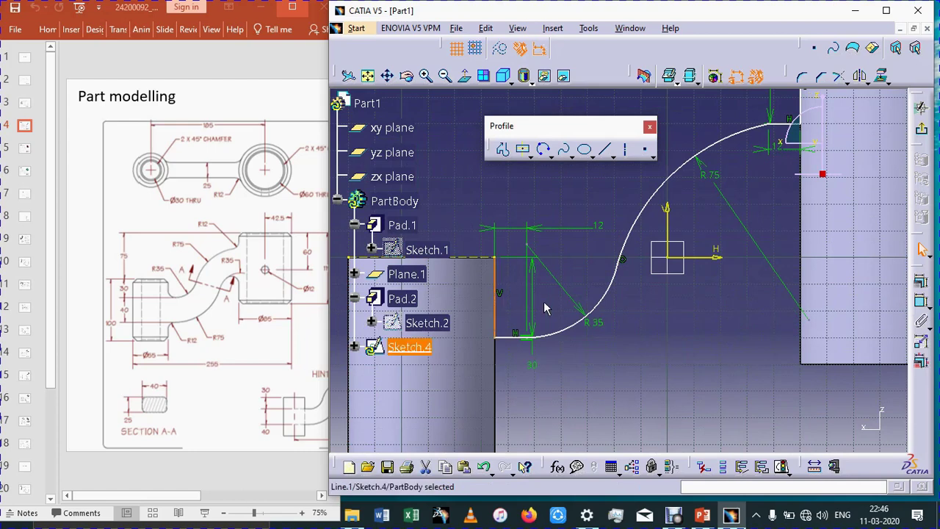
left_click(502, 50)
middle_click_drag(792, 225, 791, 304)
left_click(799, 183)
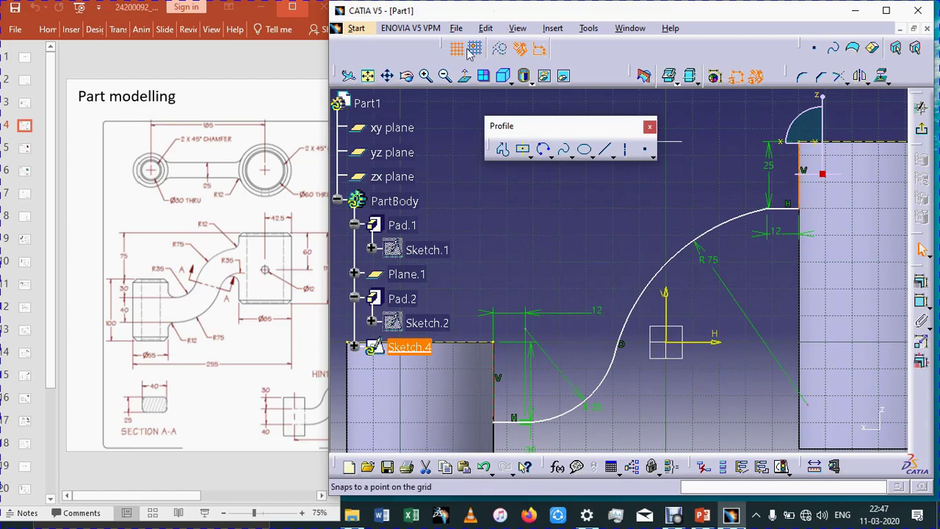
left_click(714, 400)
- Start a profile at the small boss's short horizontal line, drawing about 6 mm into the boss, 39 mm down and 18 mm back out
middle_click_drag(715, 400, 714, 314)
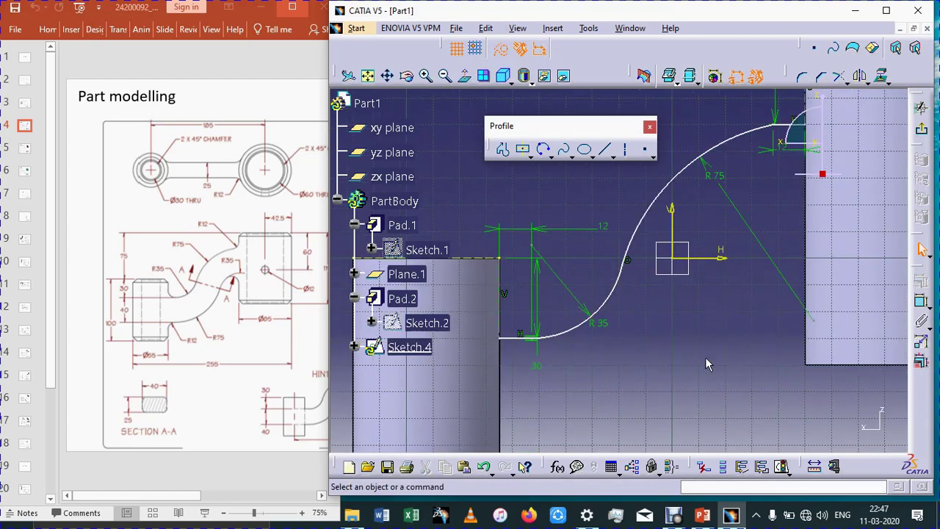
middle_click_drag(705, 358, 684, 345)
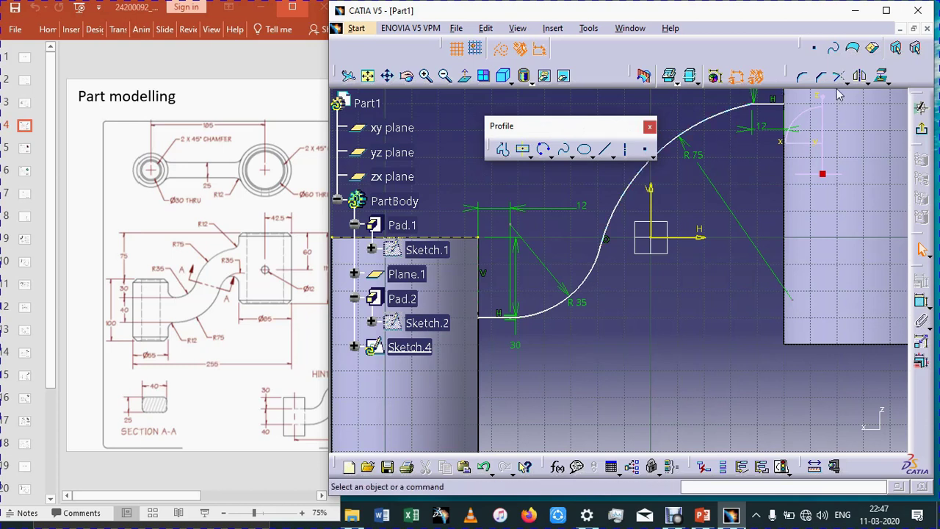
left_click(503, 151)
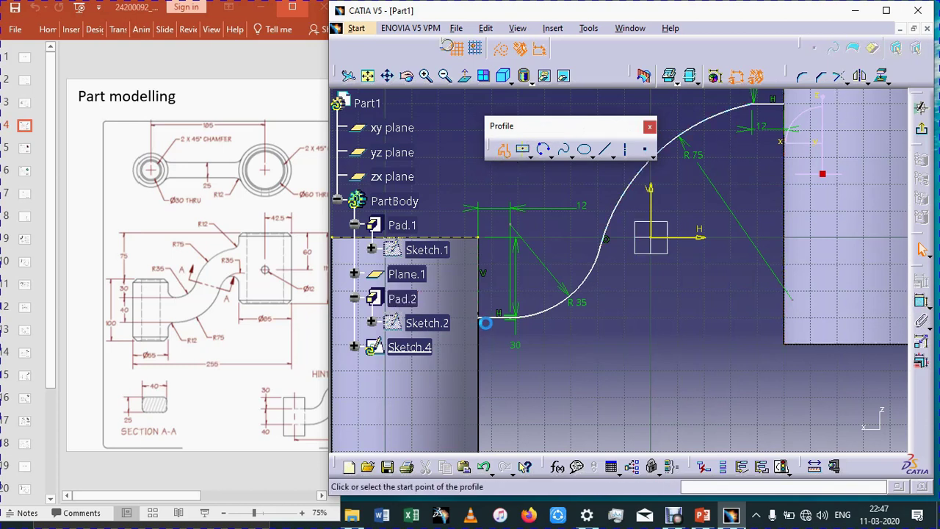
left_click(481, 319)
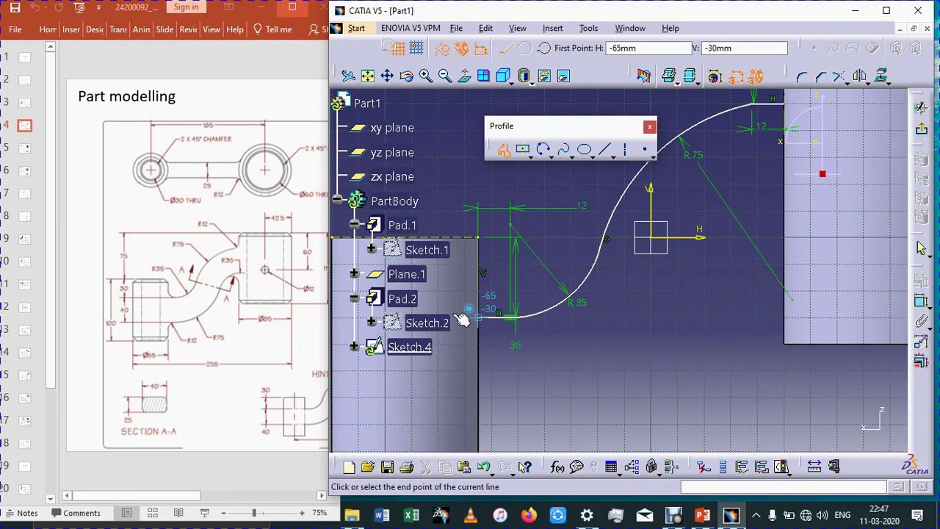
left_click(465, 359)
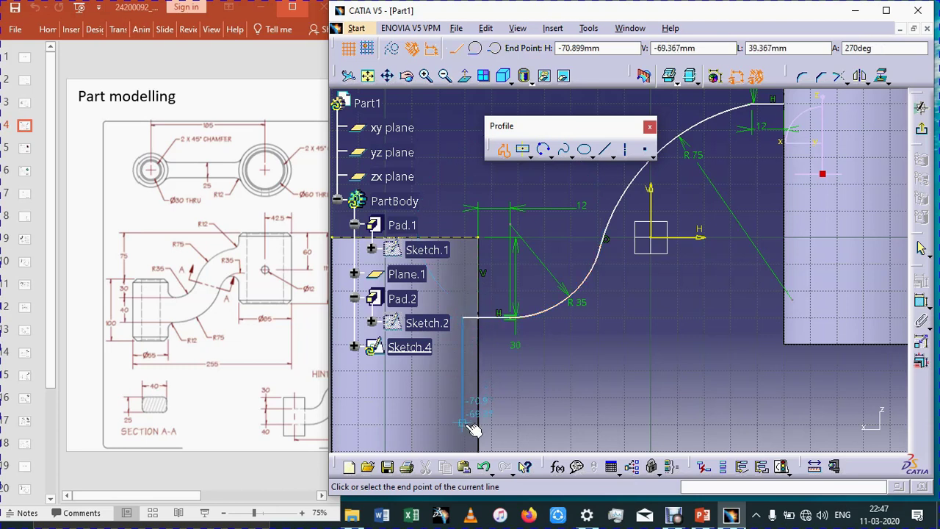
left_click(474, 426)
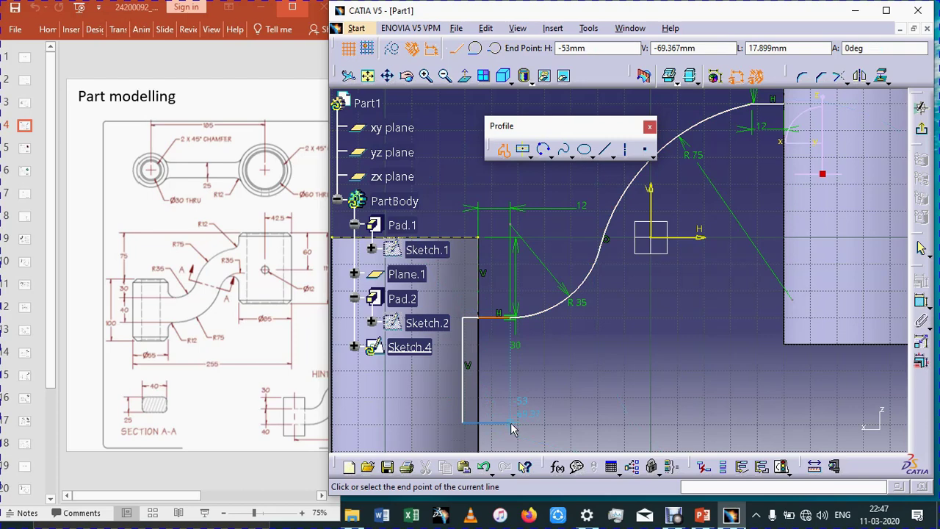
left_click(512, 430)
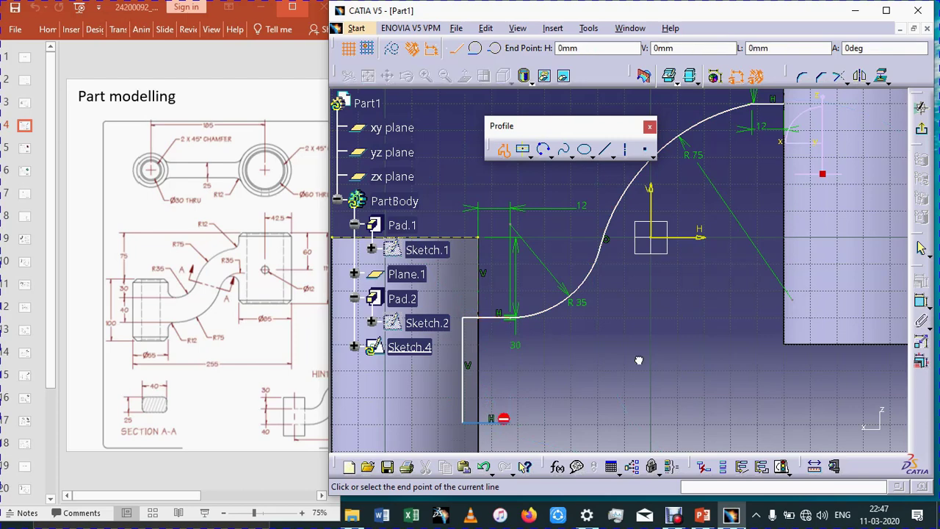
- Continue the profile with a tangent arc of about 76 mm radius curving upward between the bosses, and end the profile there
left_click_drag(714, 270, 717, 271)
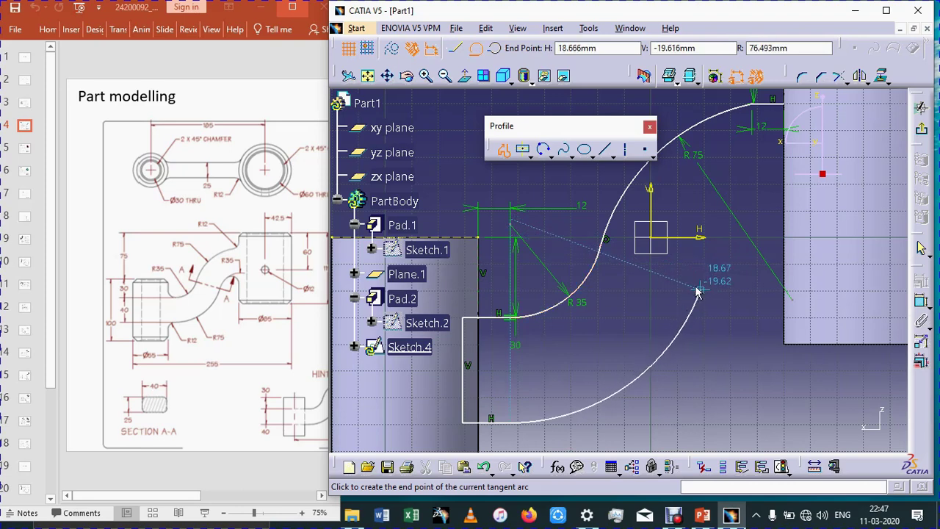
left_click(698, 288)
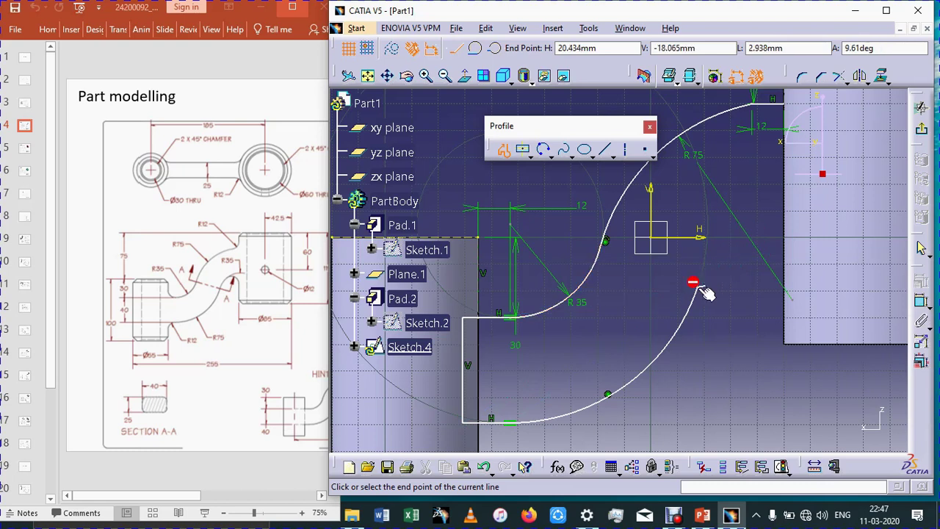
left_click_drag(764, 208, 768, 204)
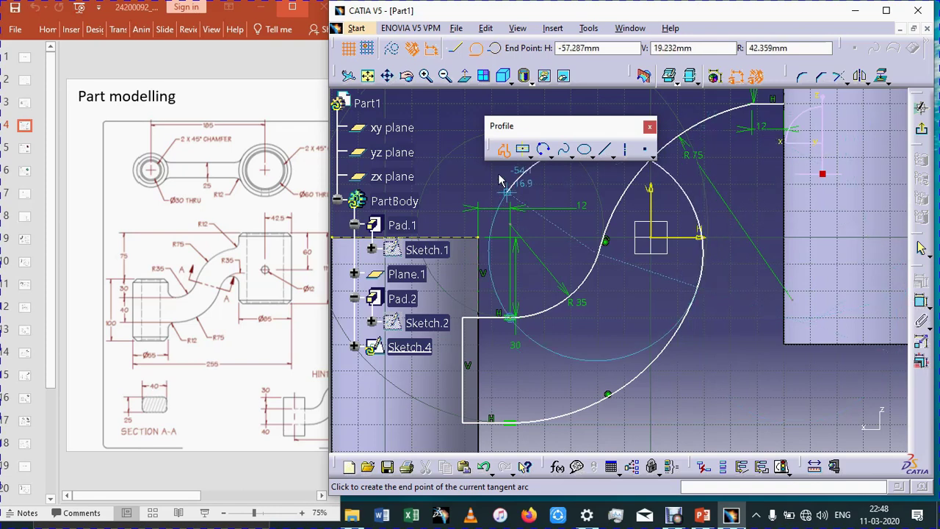
left_click(503, 149)
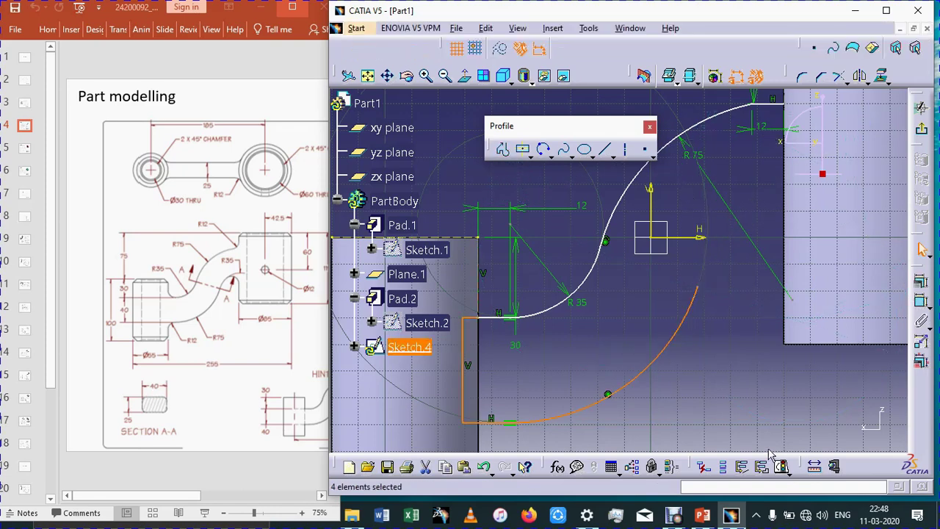
- Dimension the new lower arc's radius and set it to 75 mm
left_click(708, 345)
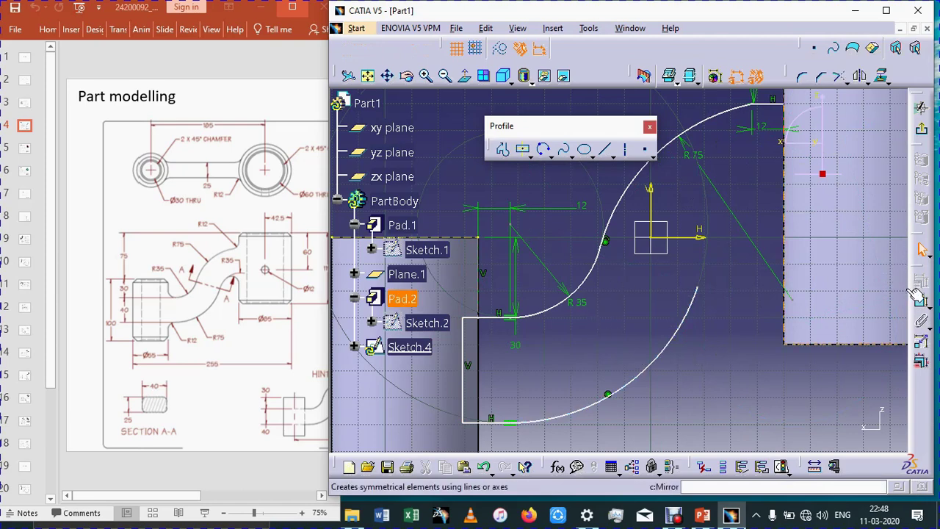
left_click(630, 379)
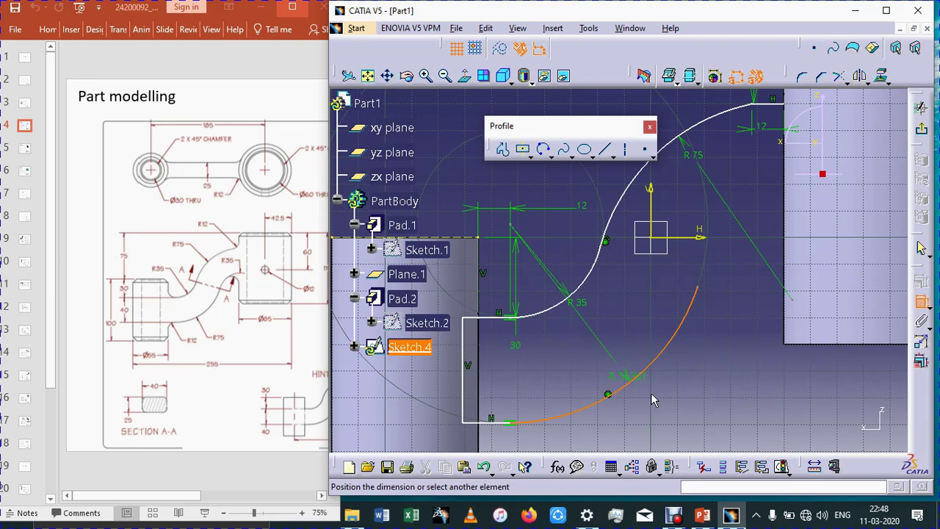
left_click(652, 401)
double_click(664, 398)
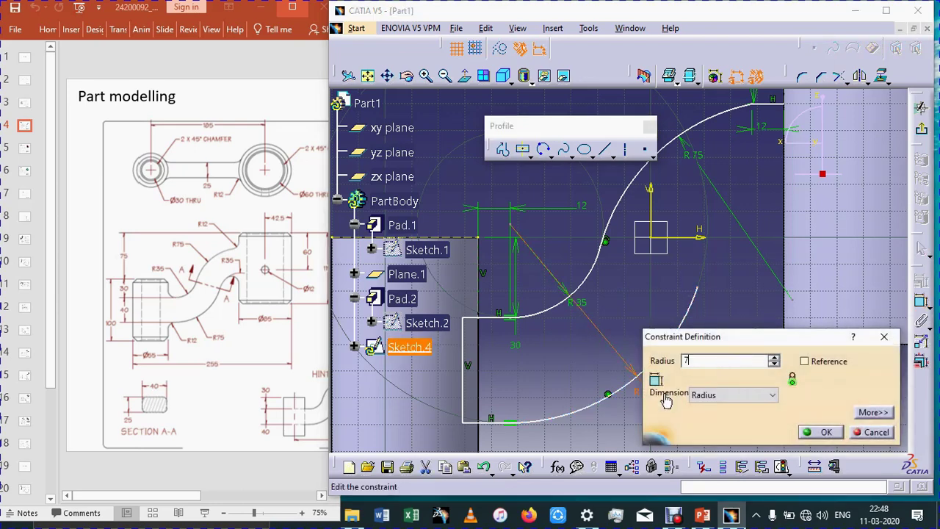
key("Return")
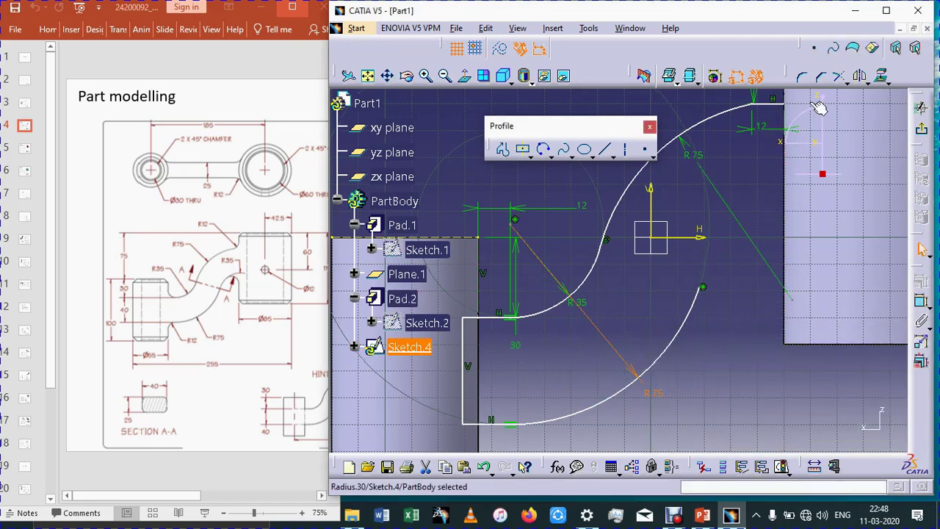
- Draw a profile from the upper short line's end, about 15 mm into the large boss, 24 mm down and 27 mm back out
left_click(503, 149)
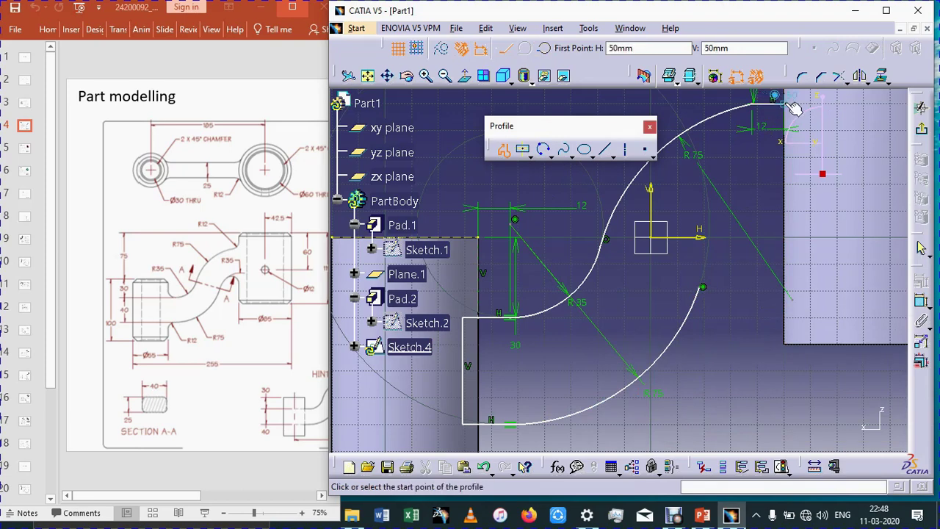
left_click(793, 107)
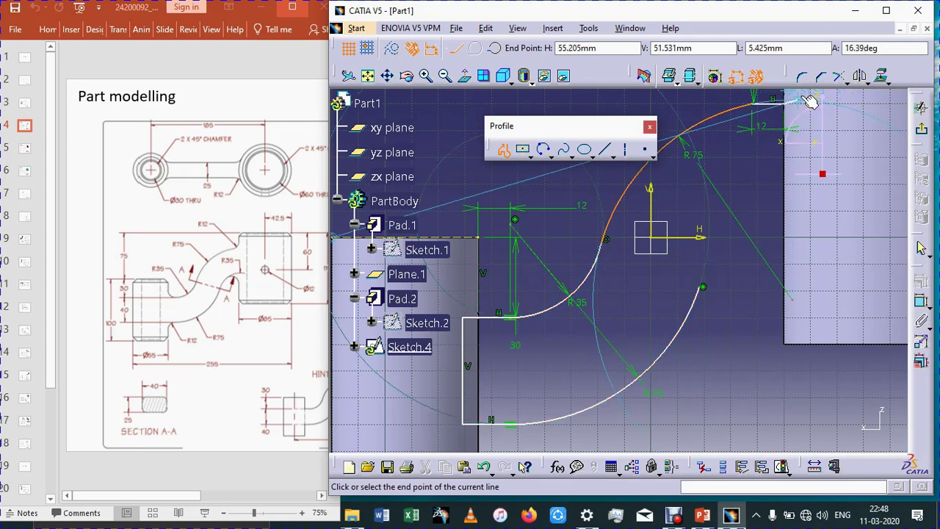
mouse_move(804, 117)
middle_mouse_down()
mouse_move(804, 103)
mouse_move(744, 250)
mouse_move(761, 248)
mouse_move(805, 153)
middle_mouse_up()
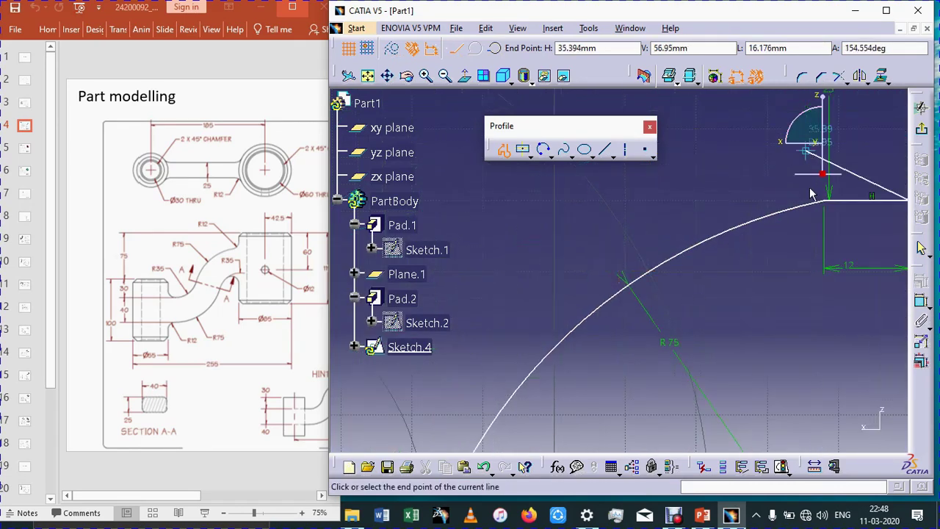
middle_click_drag(836, 218, 676, 242)
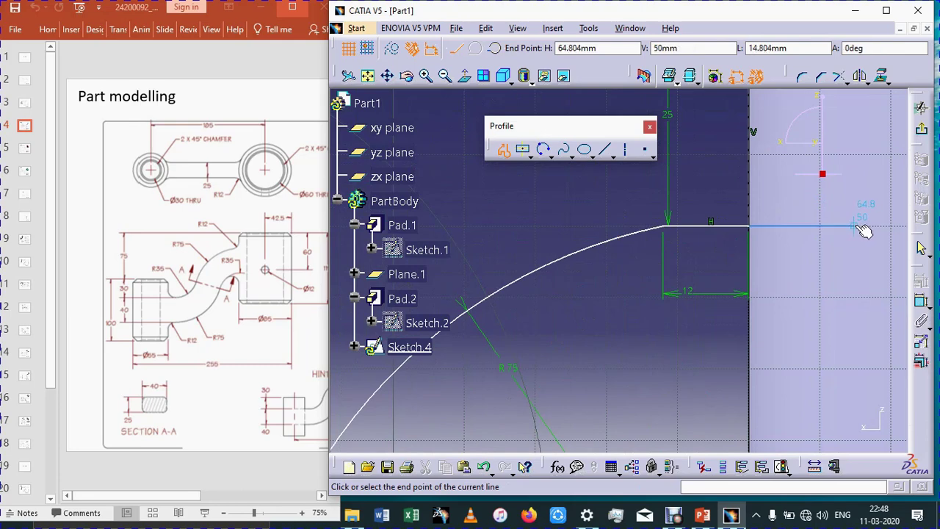
left_click(855, 227)
middle_click_drag(855, 256, 856, 256)
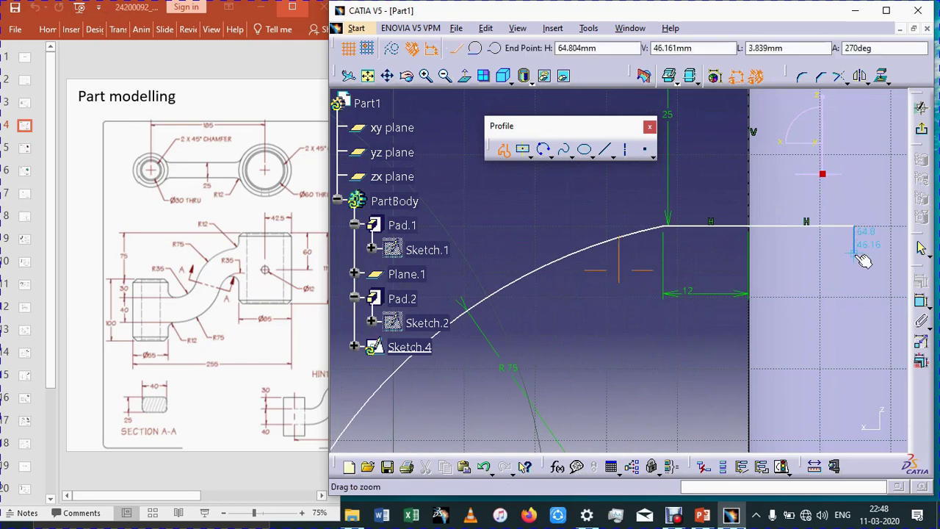
middle_click_drag(846, 334, 744, 346)
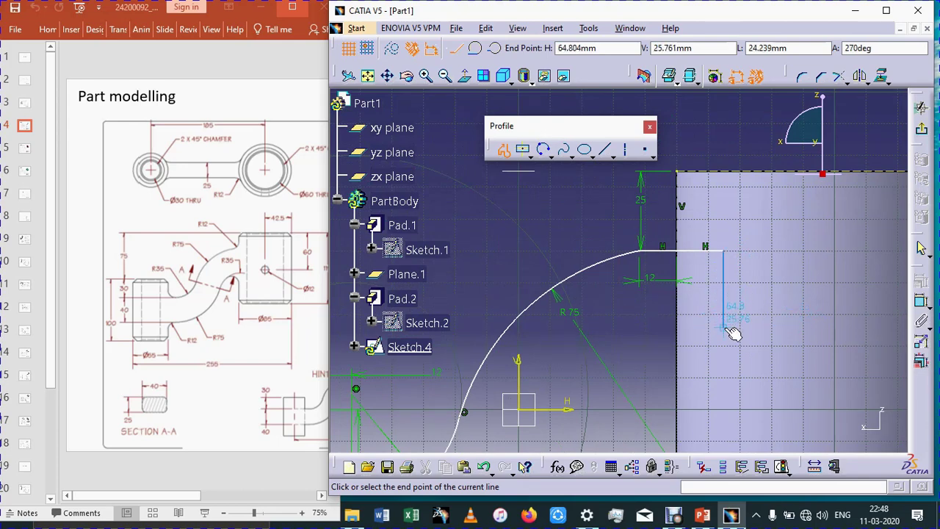
left_click(724, 330)
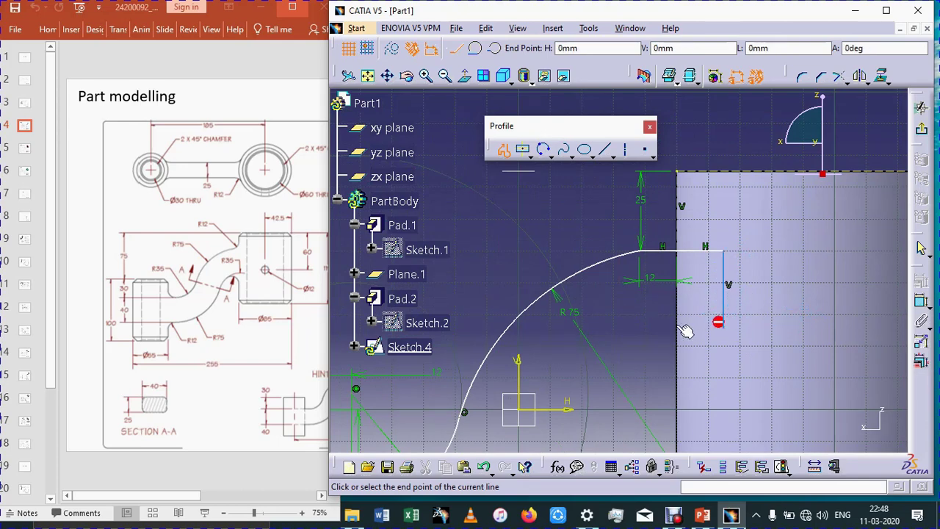
left_click(636, 329)
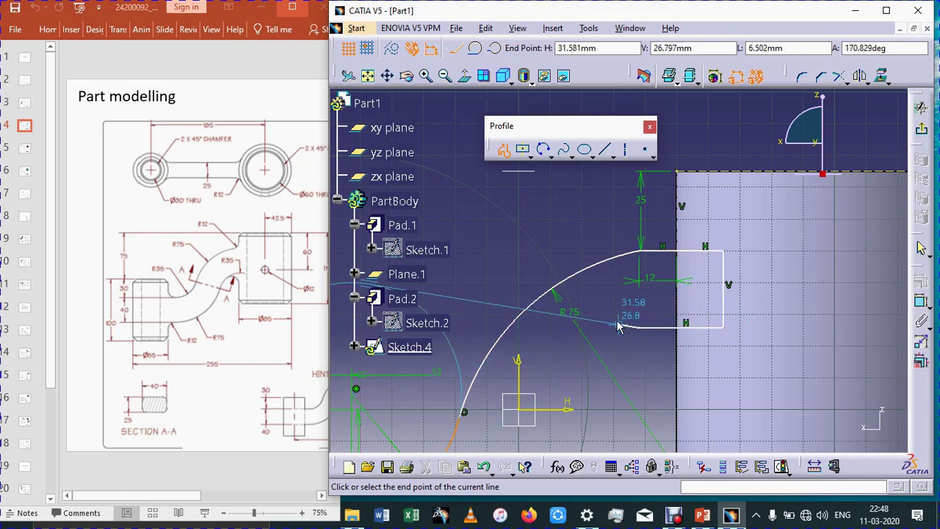
- Draw a three-point arc of about 27 mm radius from the large boss's lower horizontal line to near the lower arc's free end
left_click(544, 149)
middle_click_drag(588, 327, 614, 224)
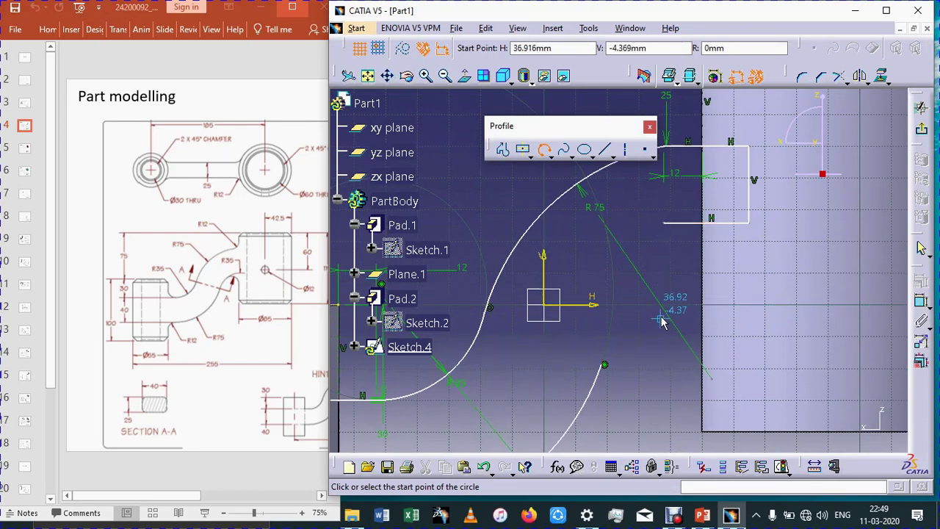
left_click(666, 223)
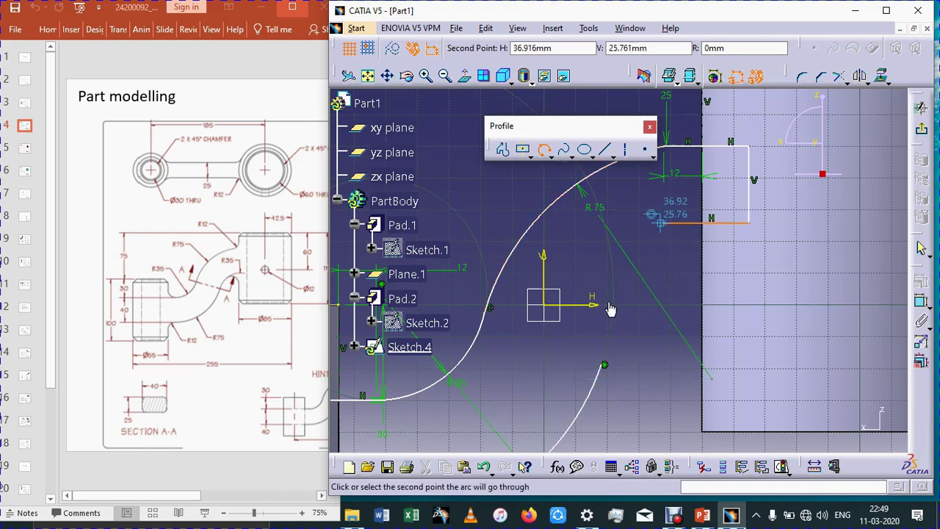
left_click(583, 343)
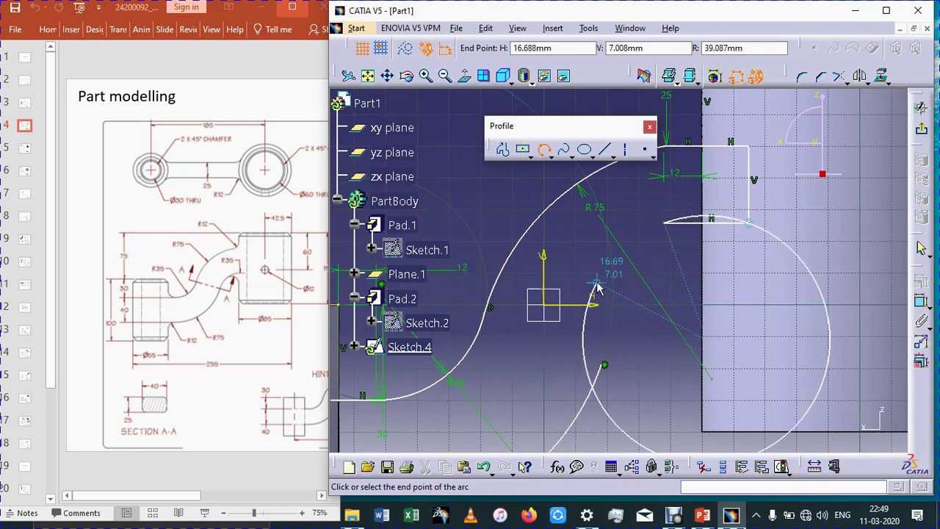
left_click(588, 353)
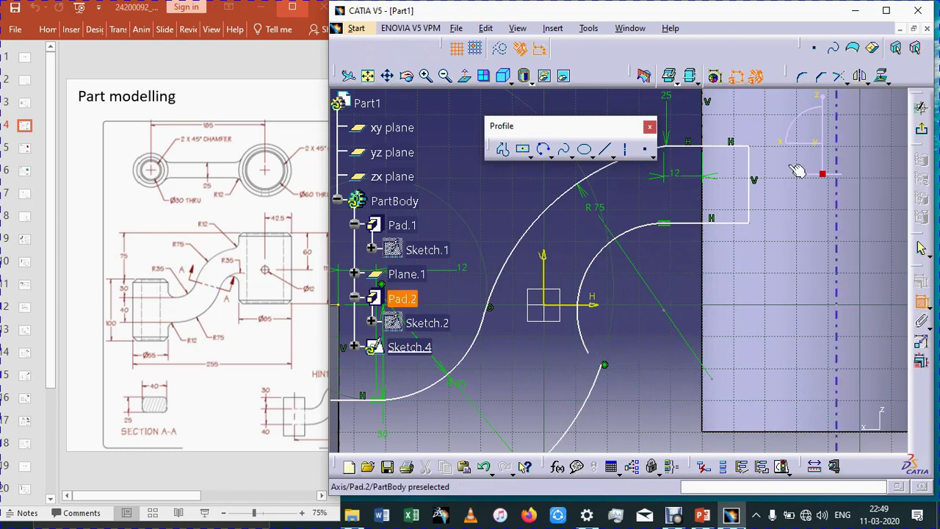
- Dimension the vertical distance between the two horizontal lines at the large boss and set it to 40 mm
left_click(749, 209)
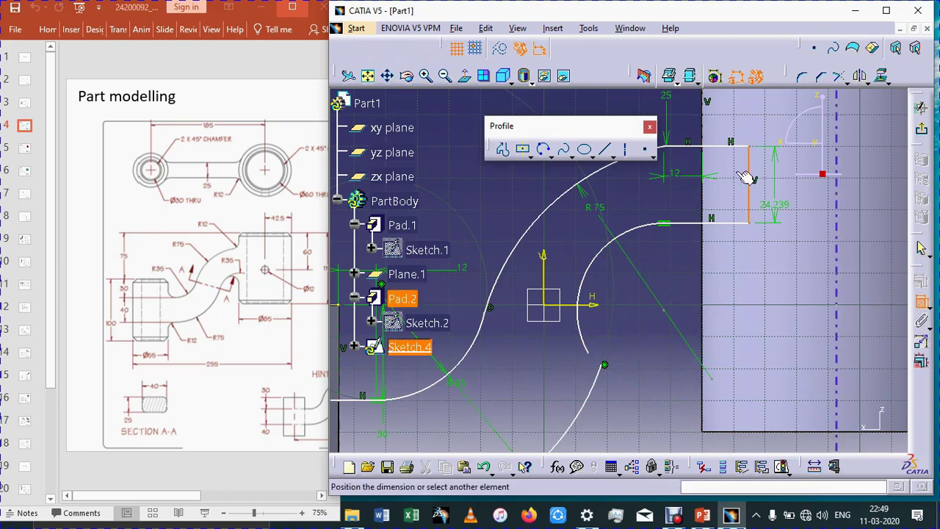
left_click(837, 261)
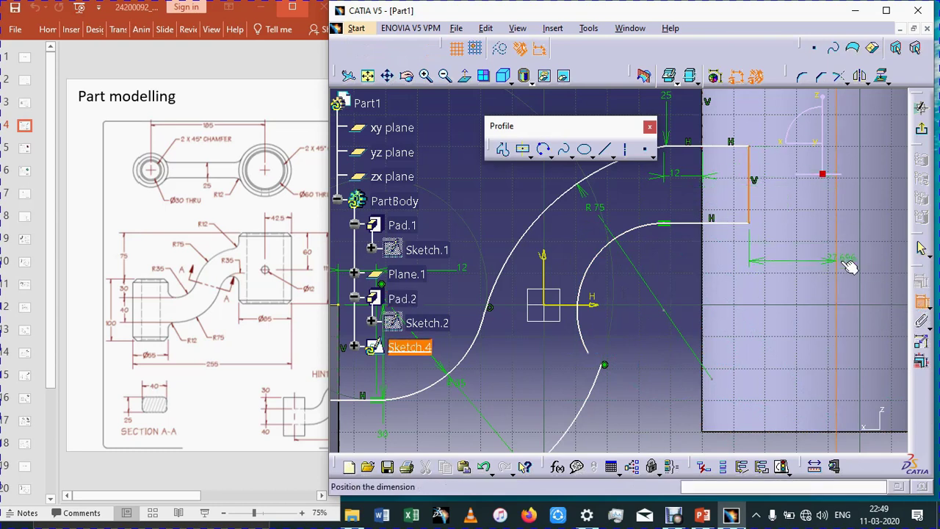
key("ctrl+z")
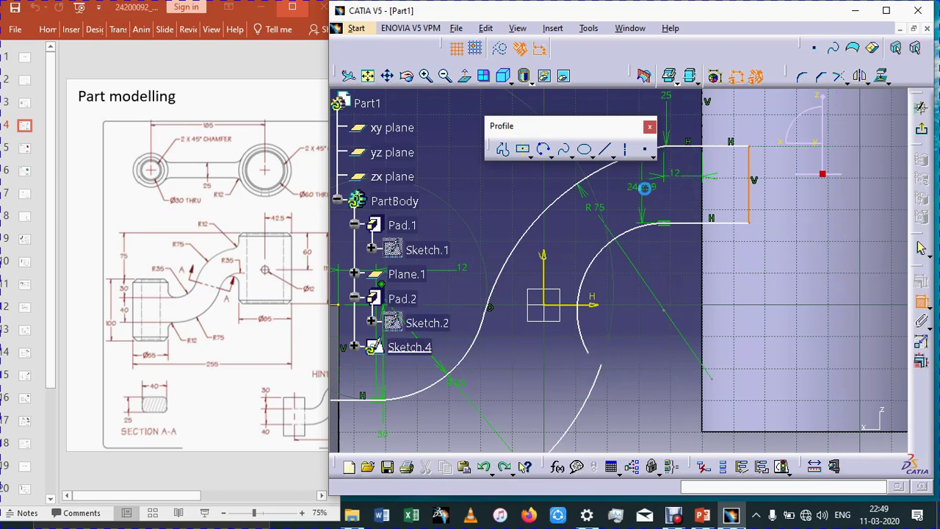
left_click(644, 194)
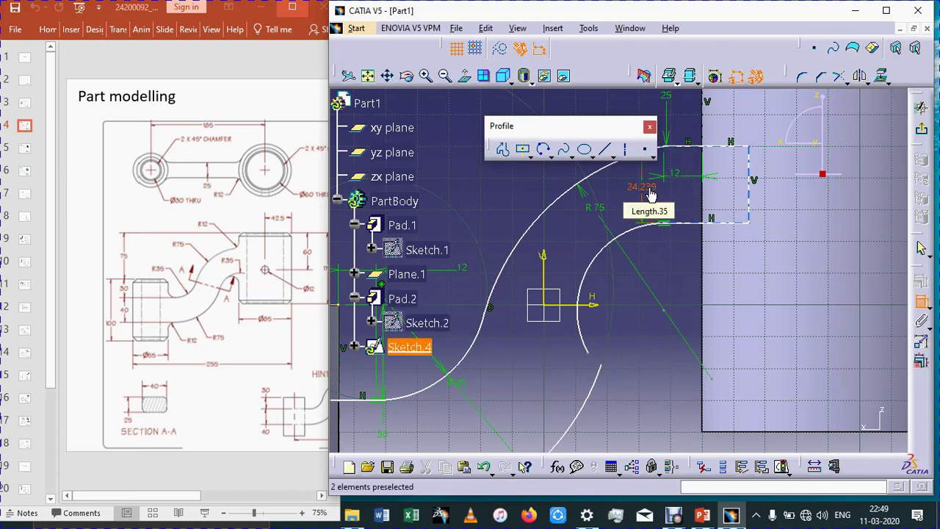
double_click(650, 193)
type("4")
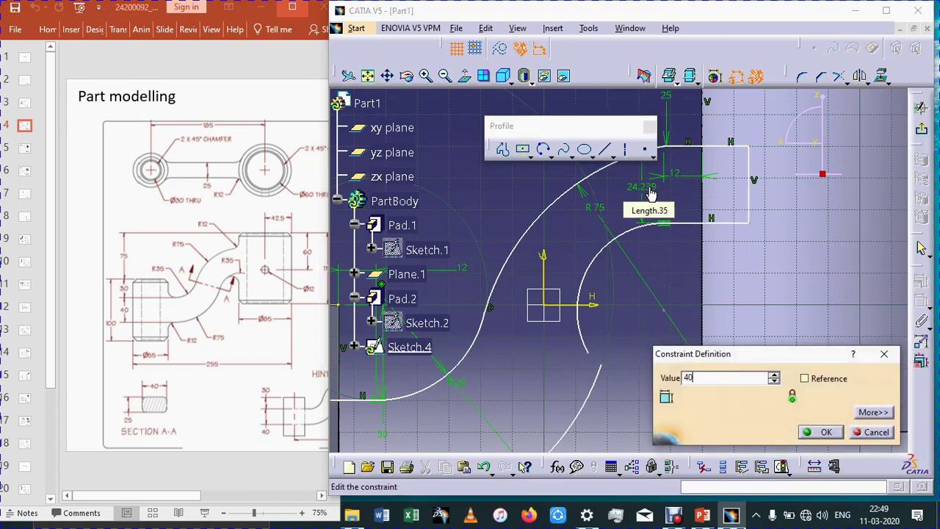
type("0")
key("Return")
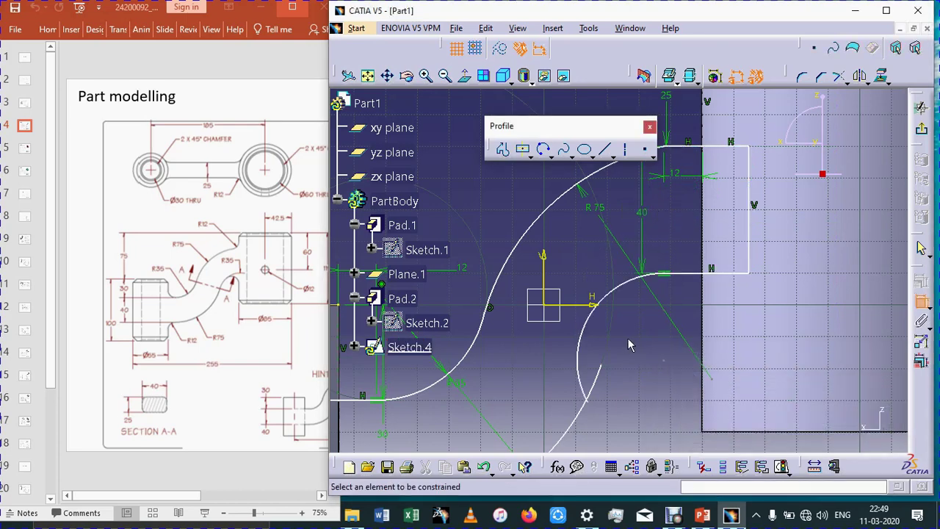
- Dimension the radius of the lower arc at the large boss and set it to 35 mm
mouse_move(636, 339)
middle_mouse_down()
mouse_move(636, 394)
mouse_move(636, 383)
middle_mouse_up()
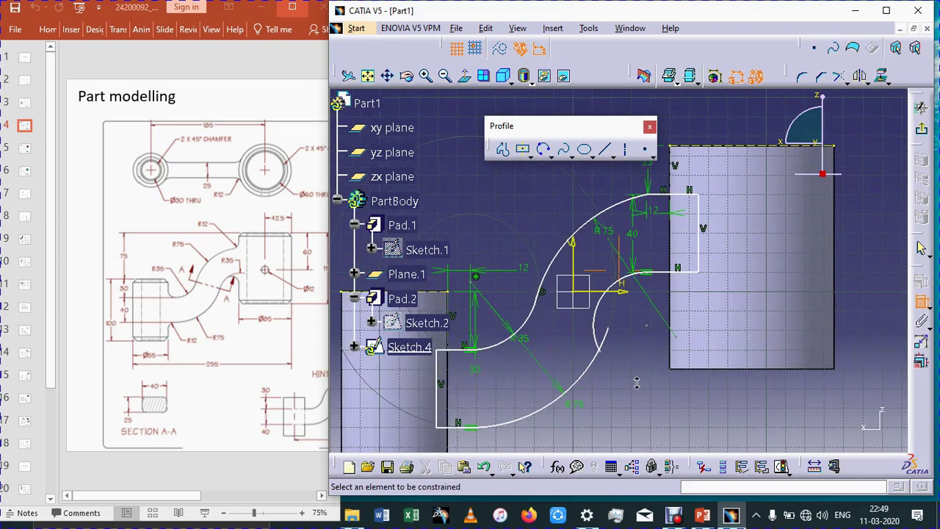
left_click(603, 304)
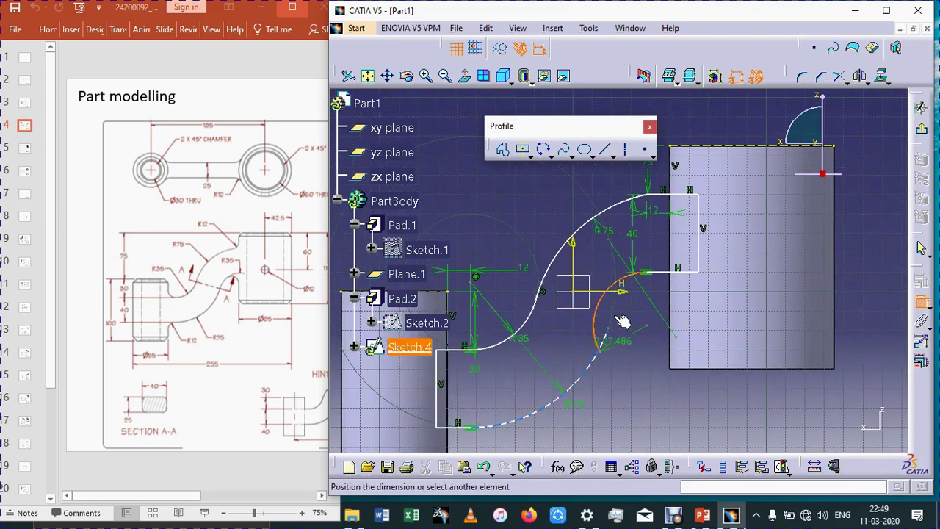
left_click(621, 320)
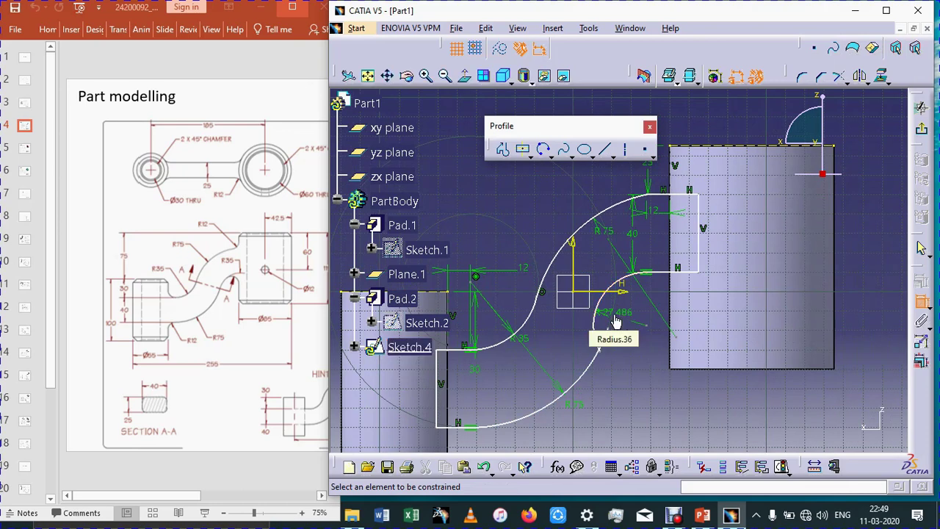
double_click(615, 322)
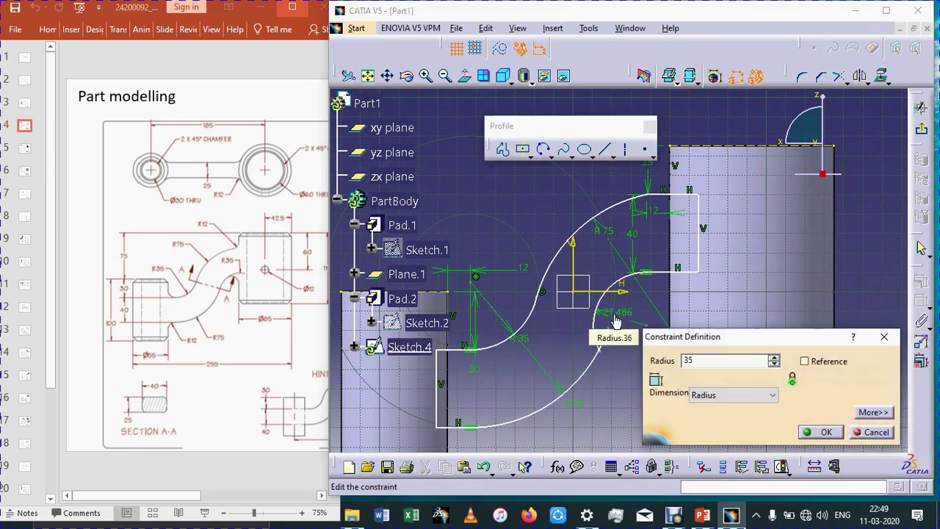
key("Return")
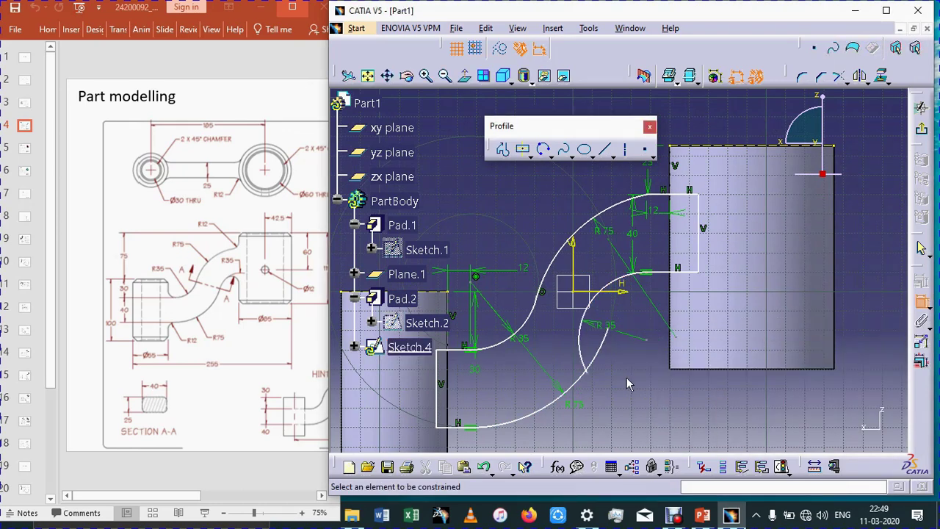
- Set the 12 mm horizontal offset of the upper arc's end from the large boss's edge to 0 mm
double_click(656, 214)
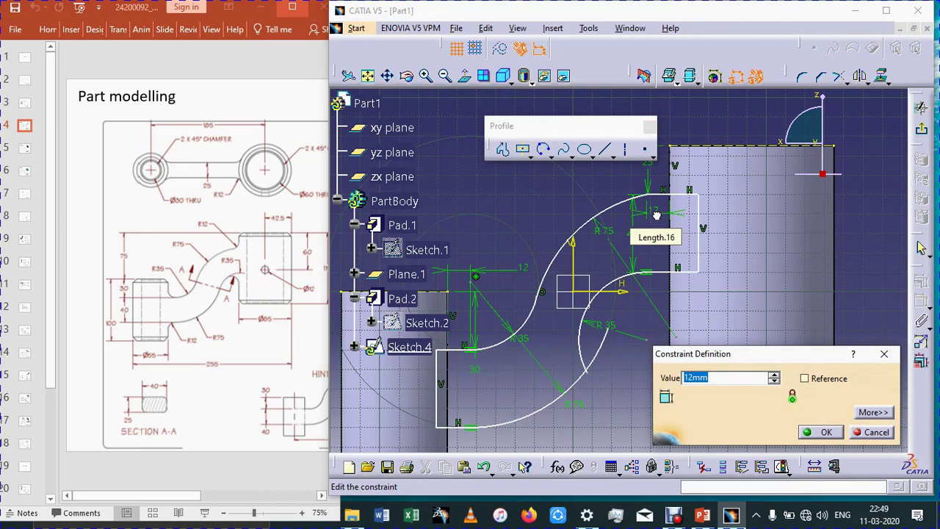
type("8")
key("Return")
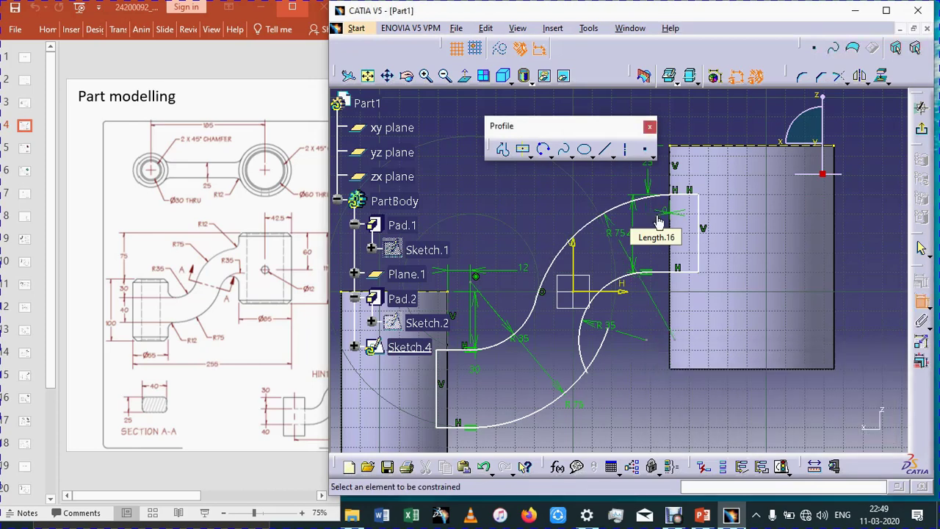
- Dimension the horizontal offset between the lower arc's end and the large boss's edge and set it to 0 mm
left_click(650, 273)
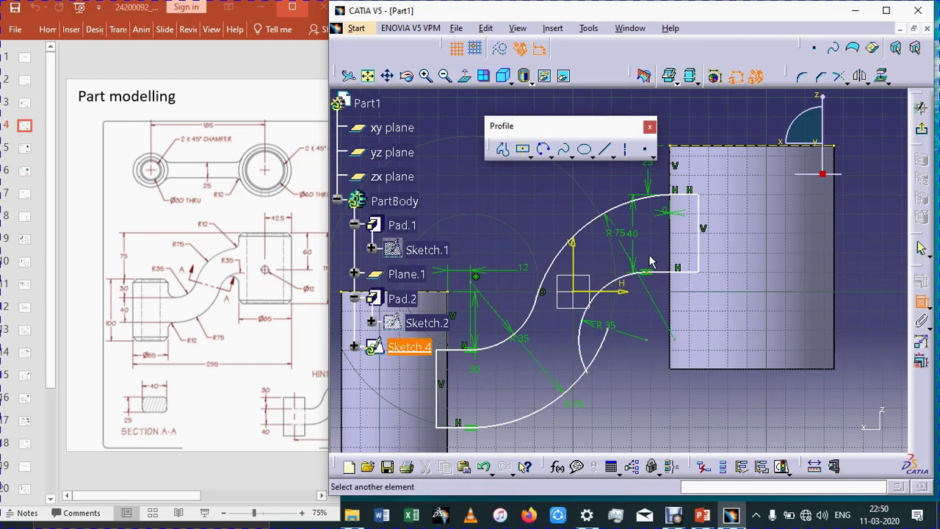
left_click(673, 145)
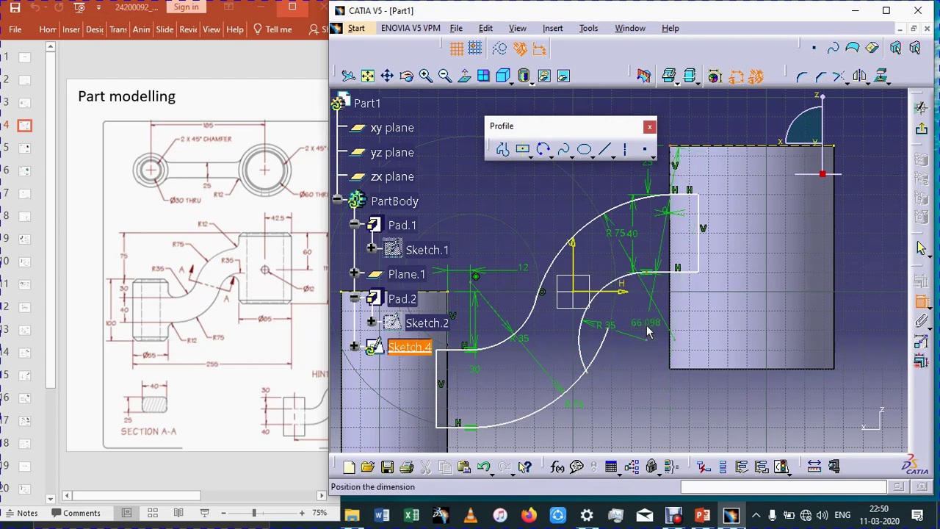
right_click(647, 330)
left_click(667, 380)
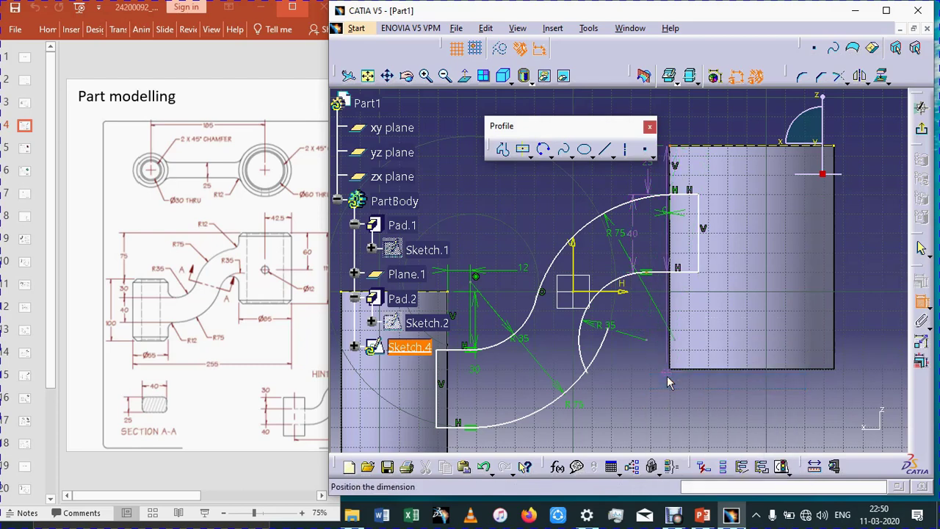
right_click(665, 364)
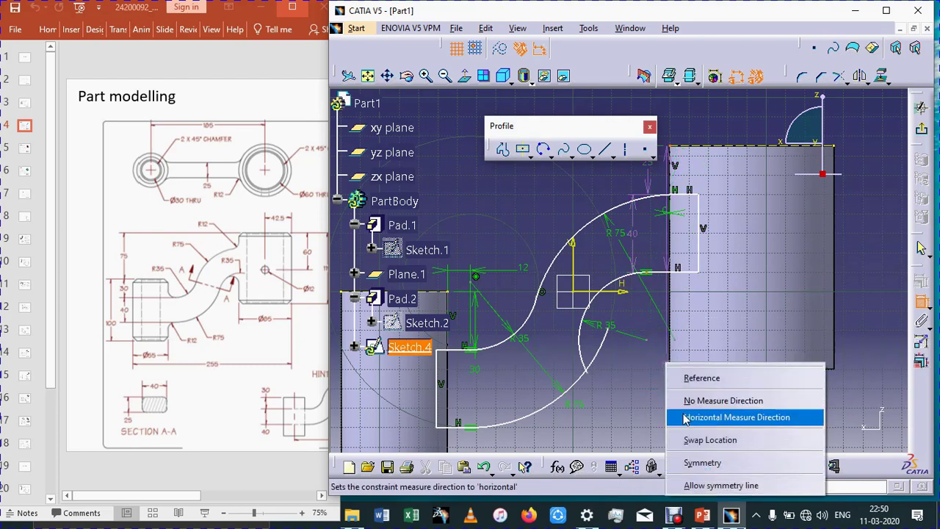
left_click(694, 416)
left_click(675, 403)
double_click(673, 402)
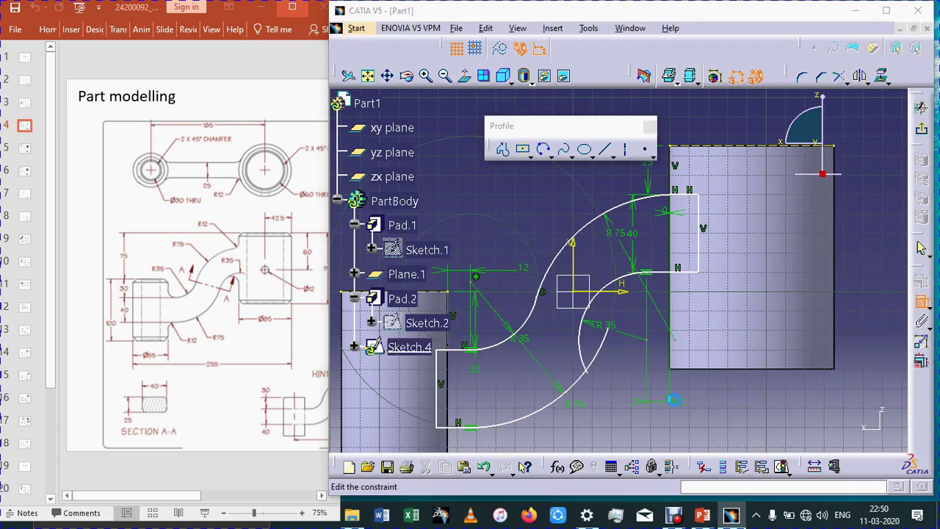
key("Return")
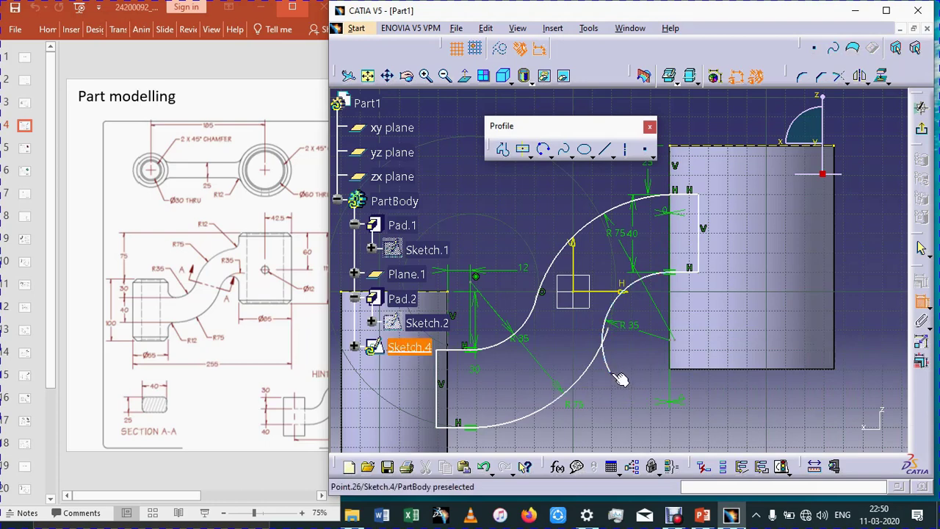
- Dimension the vertical distance between the profile's two horizontal lines at the small boss
left_click(436, 398)
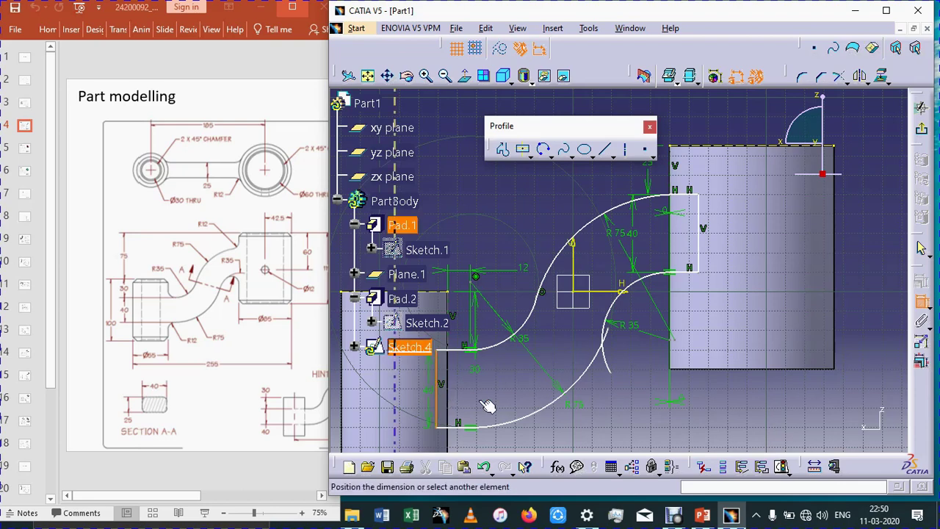
left_click(395, 402)
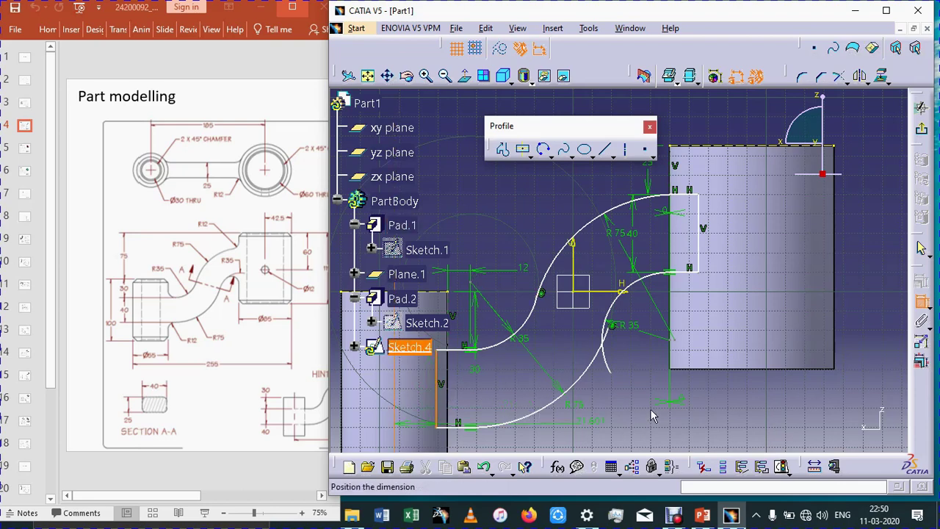
left_click(558, 402)
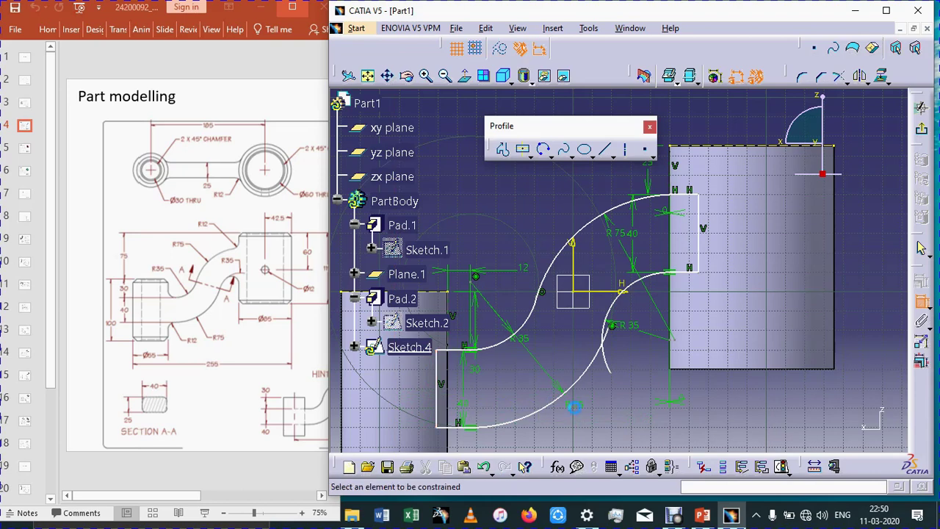
- Make the free ends of the 35 mm and 75 mm lower arcs coincident to close the arm profile
left_click(619, 378)
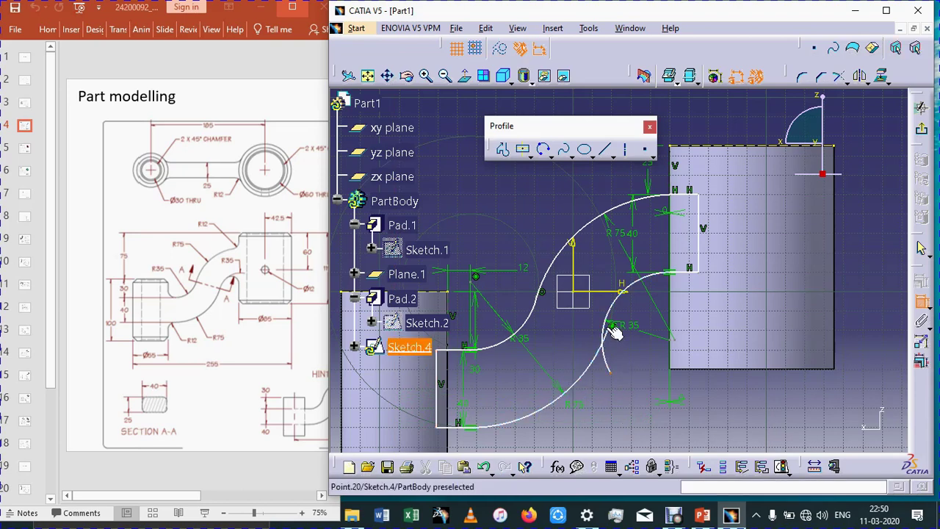
left_click(612, 326)
right_click(615, 346)
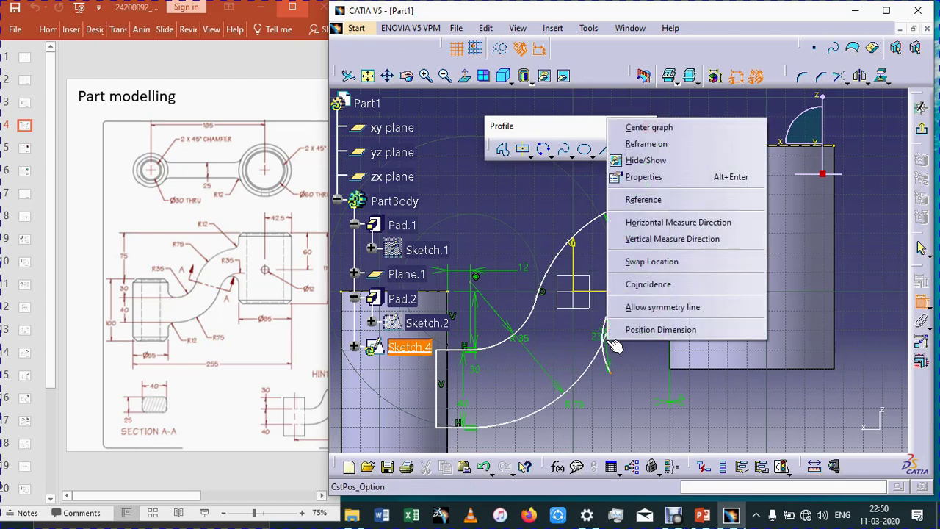
left_click(638, 288)
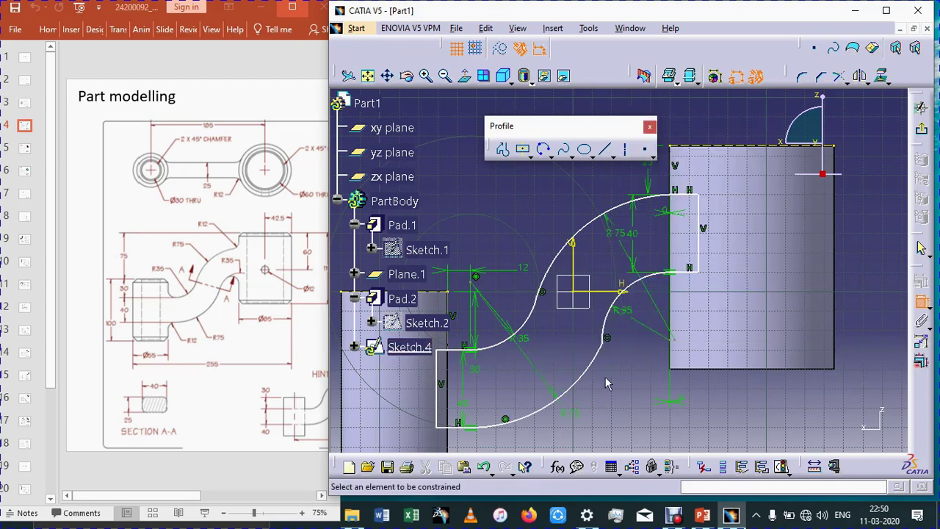
left_click(607, 338)
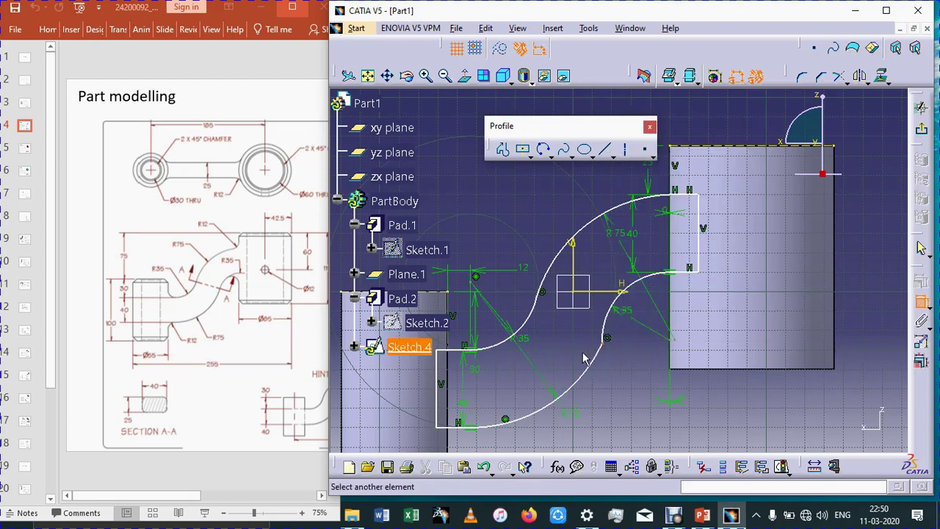
left_click(922, 248)
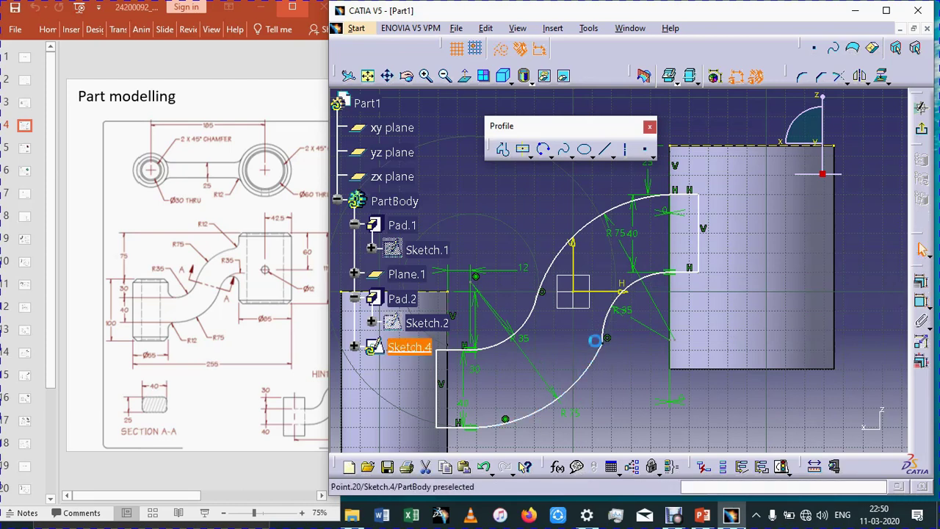
- Try to set the 12 mm horizontal offset dimension at the small boss to 0 mm
left_click(672, 273)
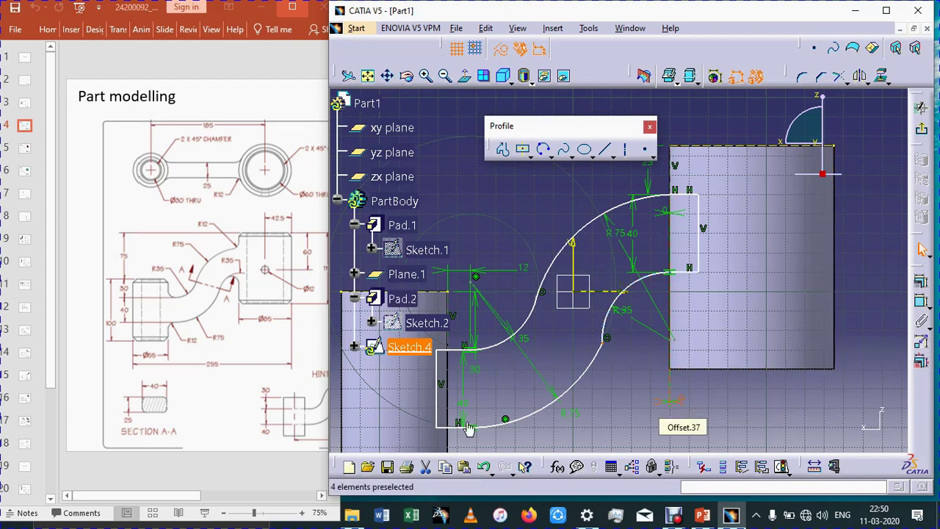
double_click(522, 269)
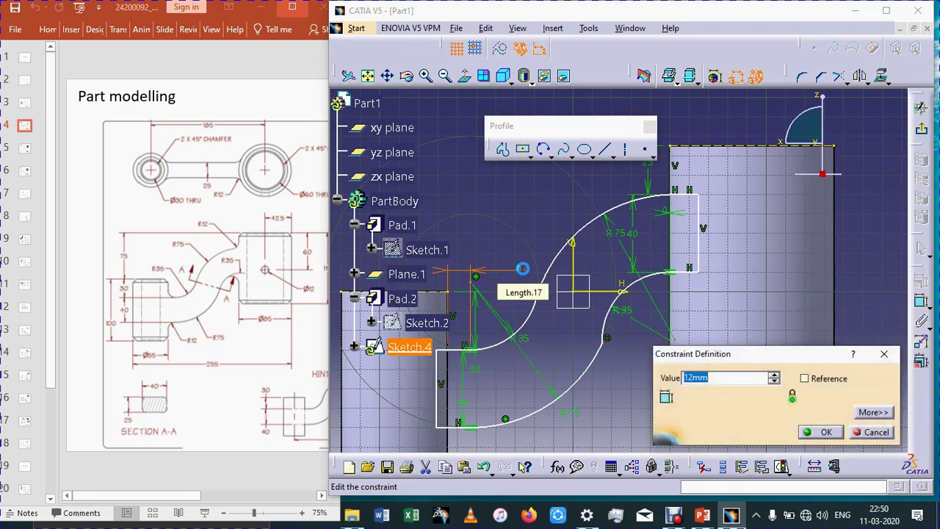
type("0")
key("Return")
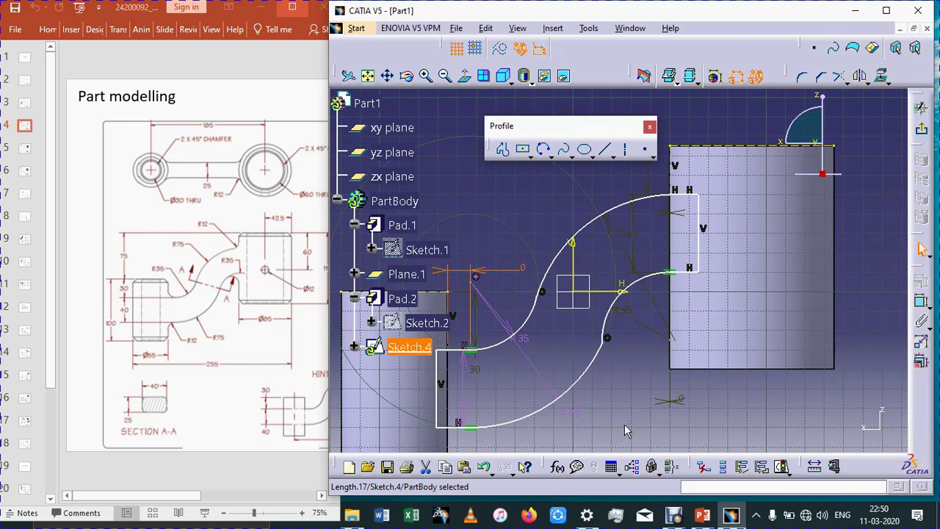
key("ctrl+z")
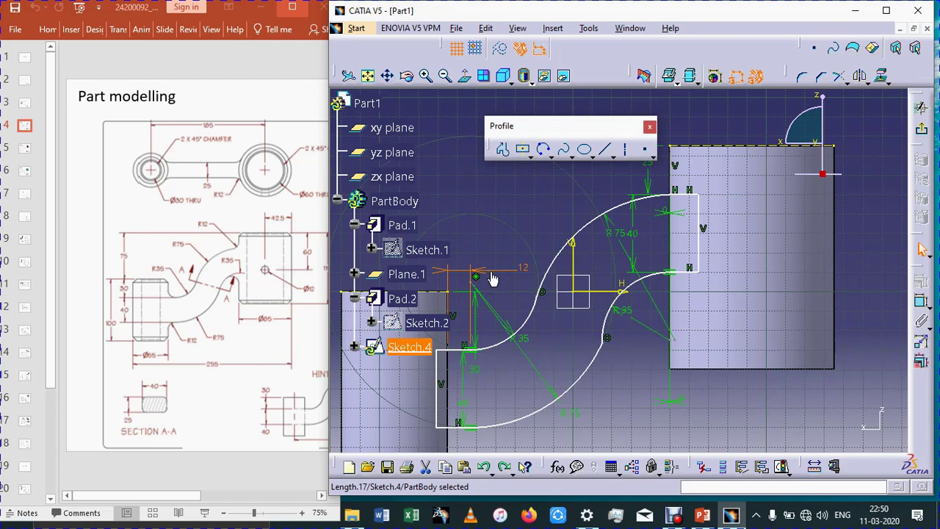
- Delete the 12 mm offset dimension at the small boss and reposition the profile using the lower arcs' junction and the end line
key("Delete")
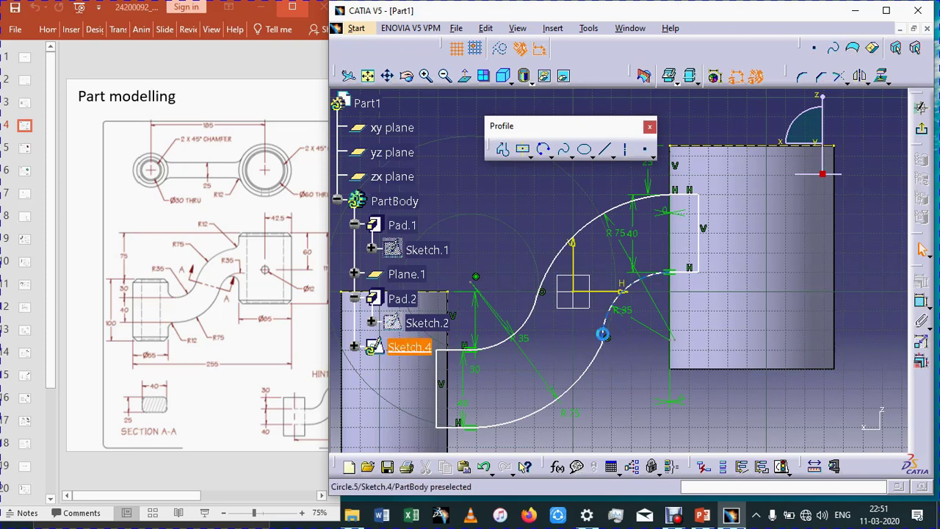
mouse_move(603, 332)
left_mouse_down()
mouse_move(621, 353)
mouse_move(553, 316)
left_mouse_up()
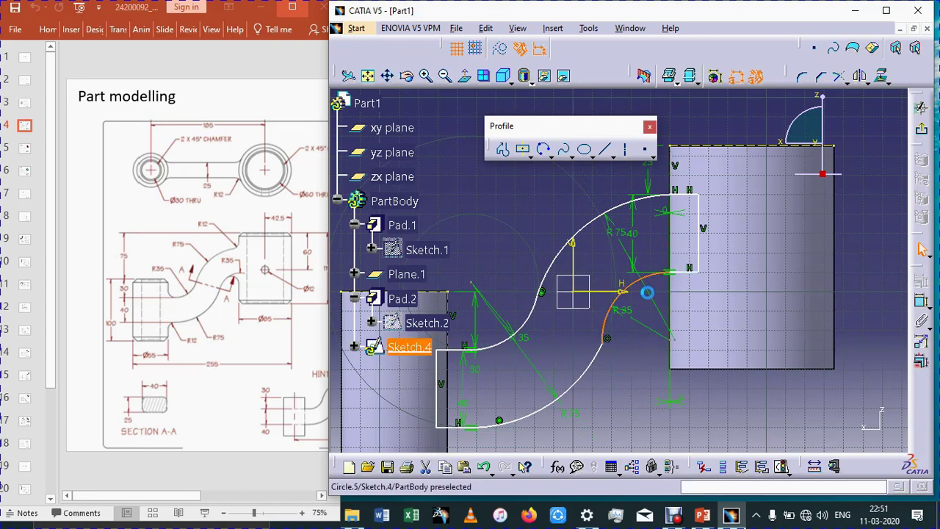
left_click(606, 370)
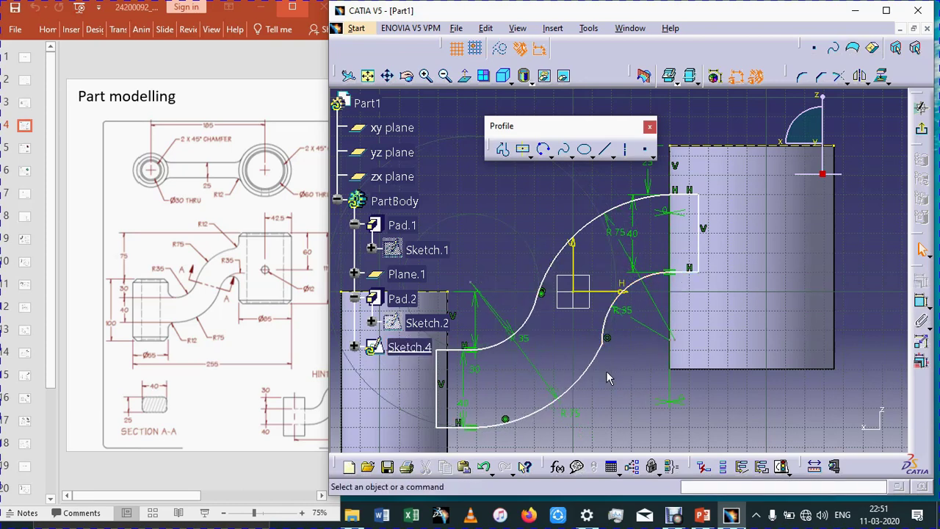
left_click_drag(603, 344, 558, 294)
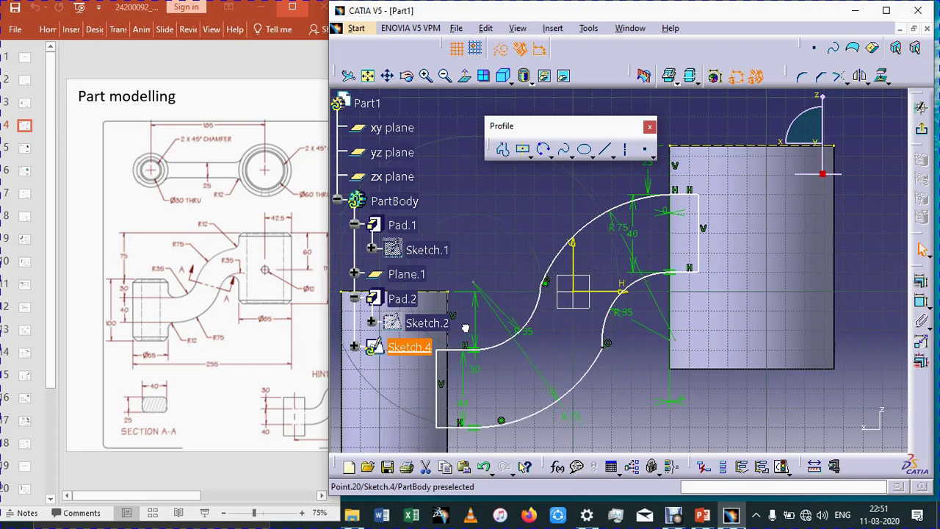
mouse_move(438, 384)
left_mouse_down()
mouse_move(423, 381)
mouse_move(439, 383)
left_mouse_up()
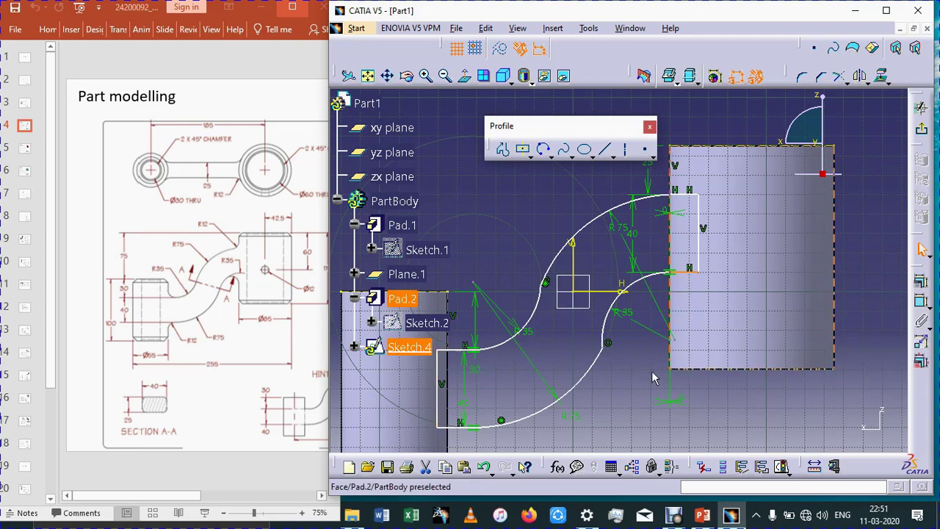
- Try to constrain the upper horizontal line's inner end at the small boss
left_click(468, 350)
left_click(547, 351)
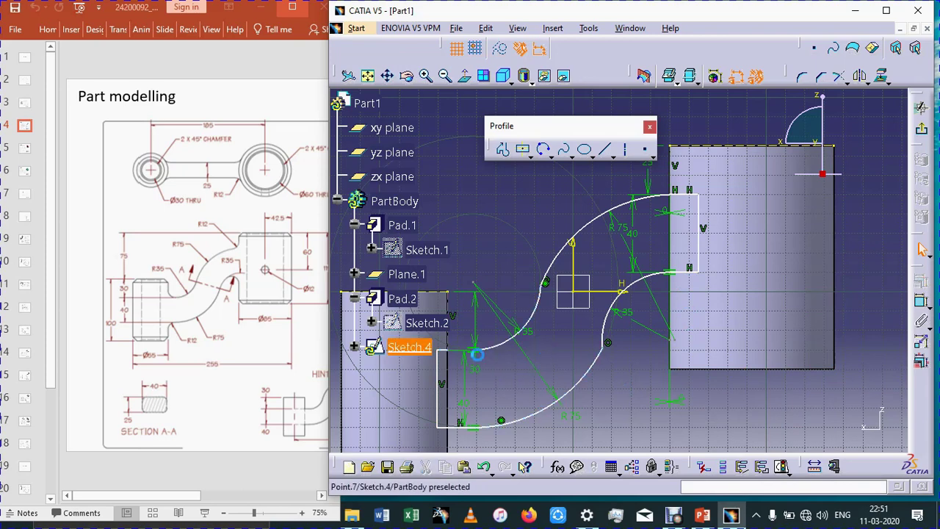
left_click_drag(478, 355, 493, 394)
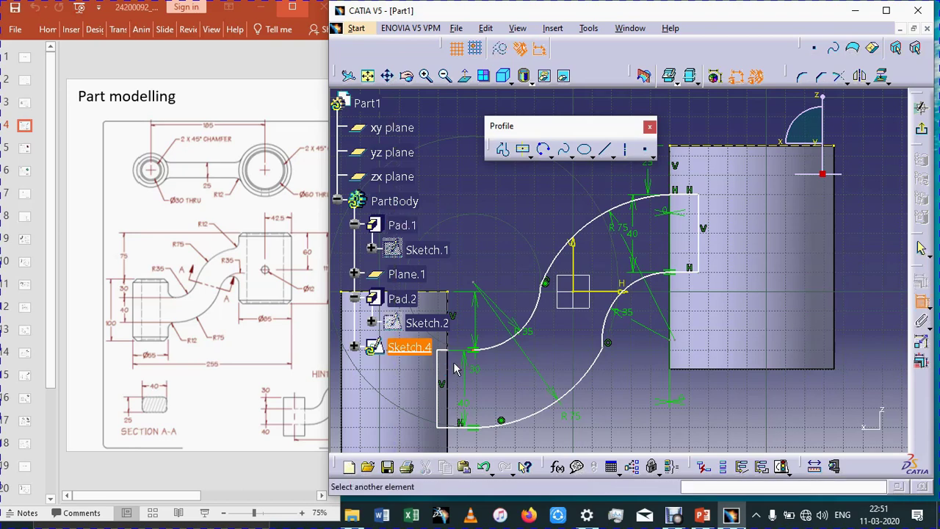
left_click(470, 358)
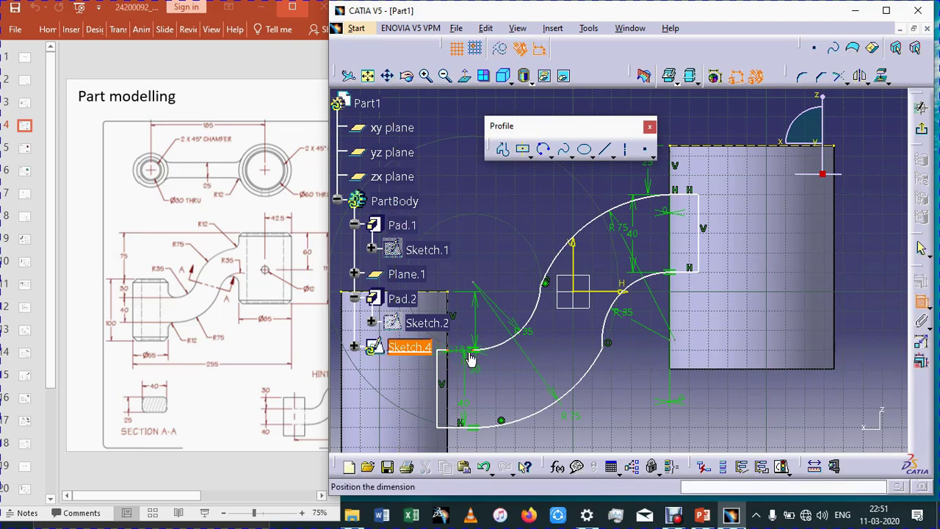
right_click(470, 358)
left_click(539, 296)
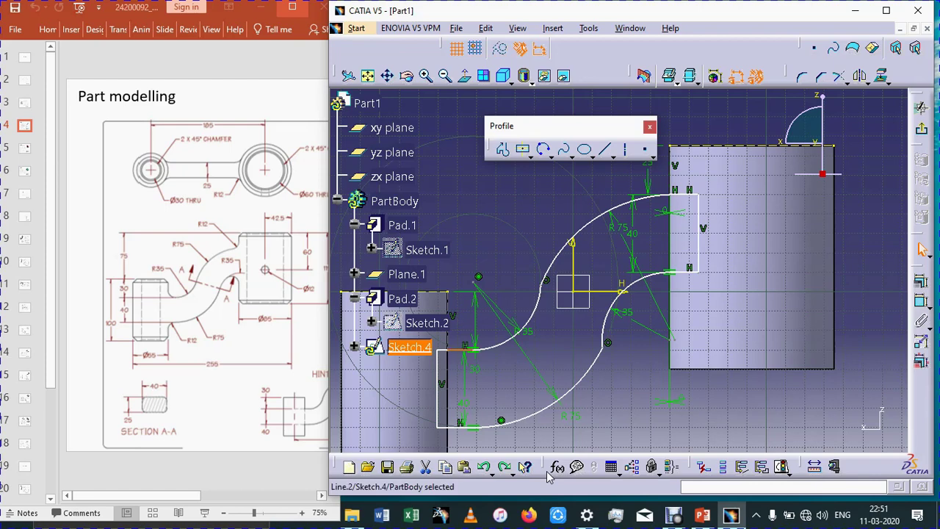
left_click(654, 425)
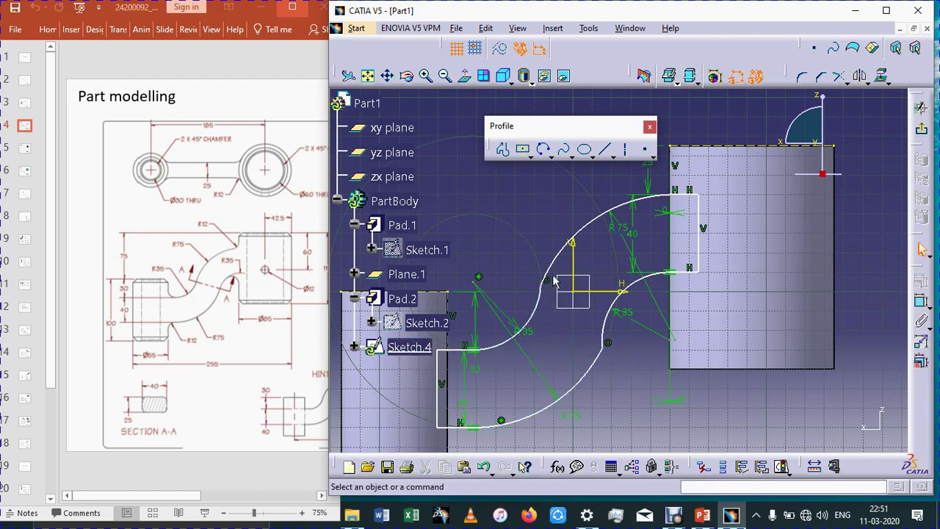
- Make the 35 mm arc at the large boss tangent to the lower 75 mm arc of the arm profile
left_click_drag(568, 265, 542, 266)
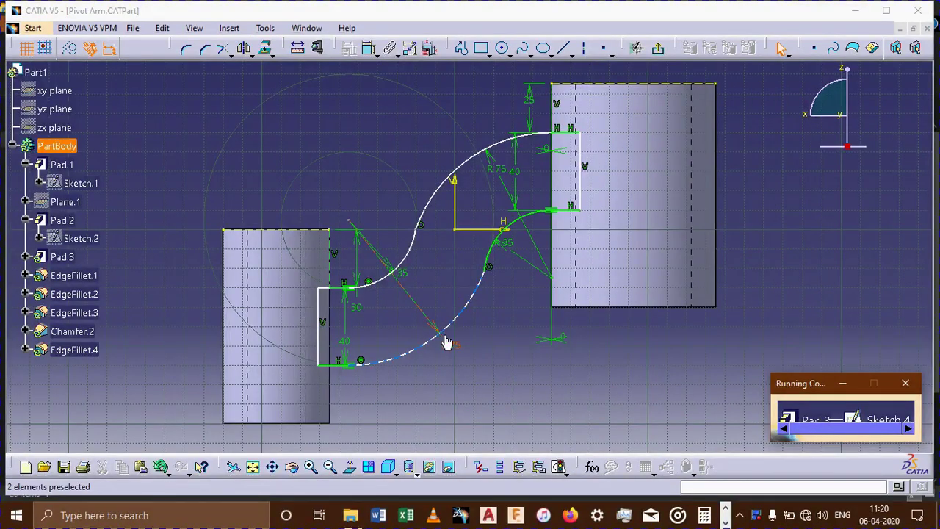
middle_click_drag(494, 287, 561, 131)
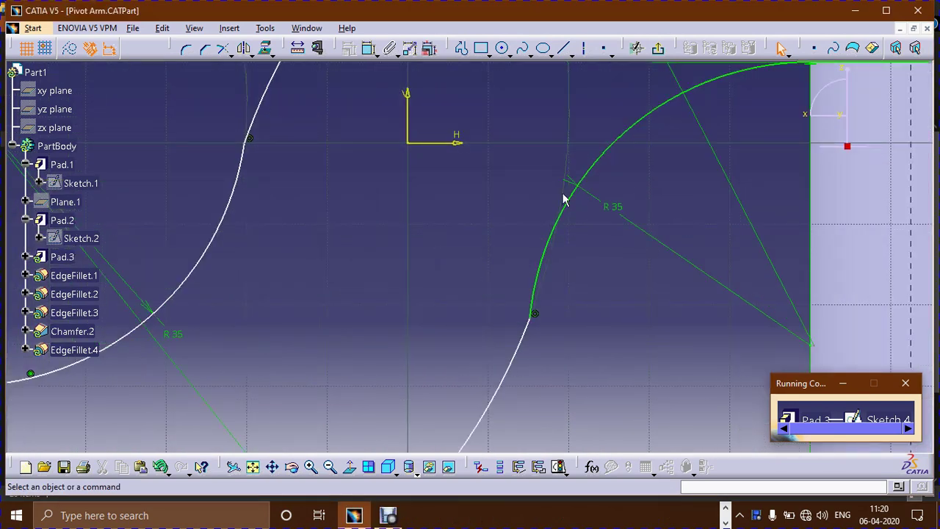
left_click(536, 267)
left_click(368, 48)
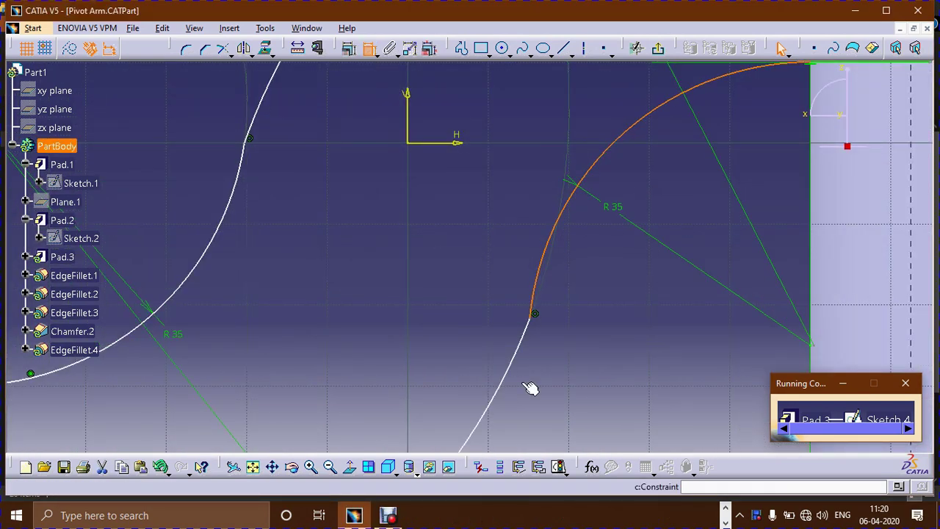
left_click(549, 311)
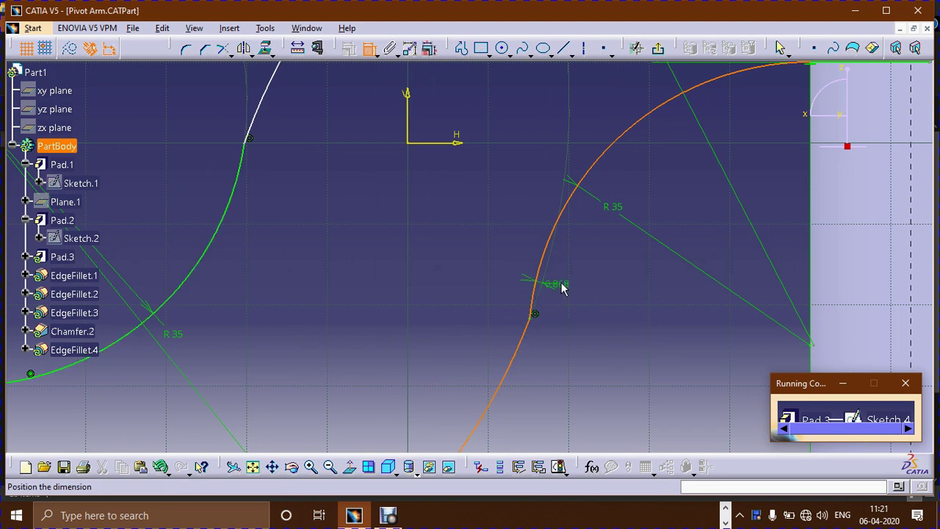
right_click(562, 285)
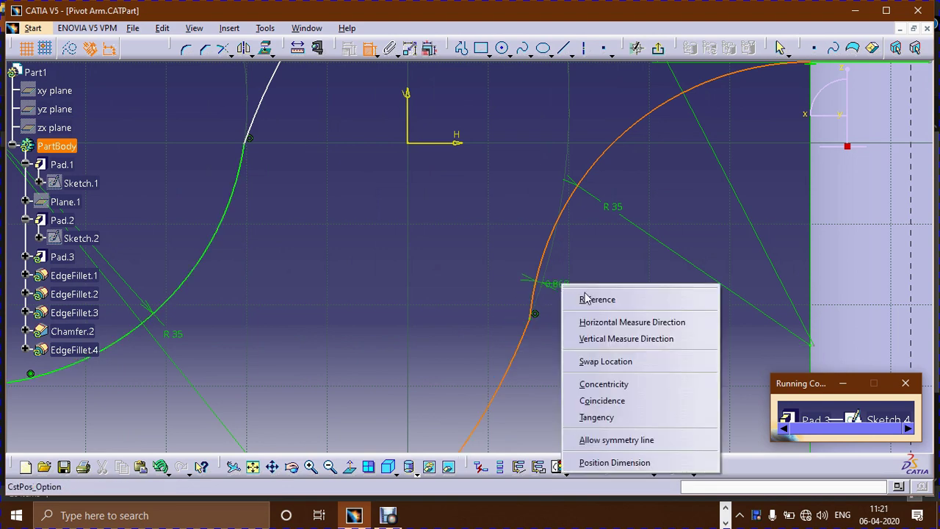
left_click(597, 417)
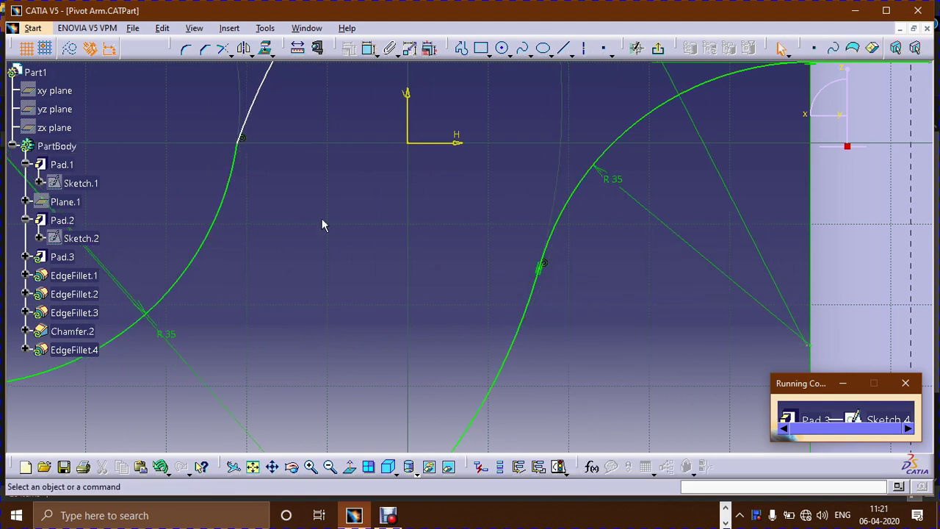
- Make the upper 75 mm arc tangent to the 35 mm arc on the small boss side of the profile
left_click(368, 48)
left_click(257, 121)
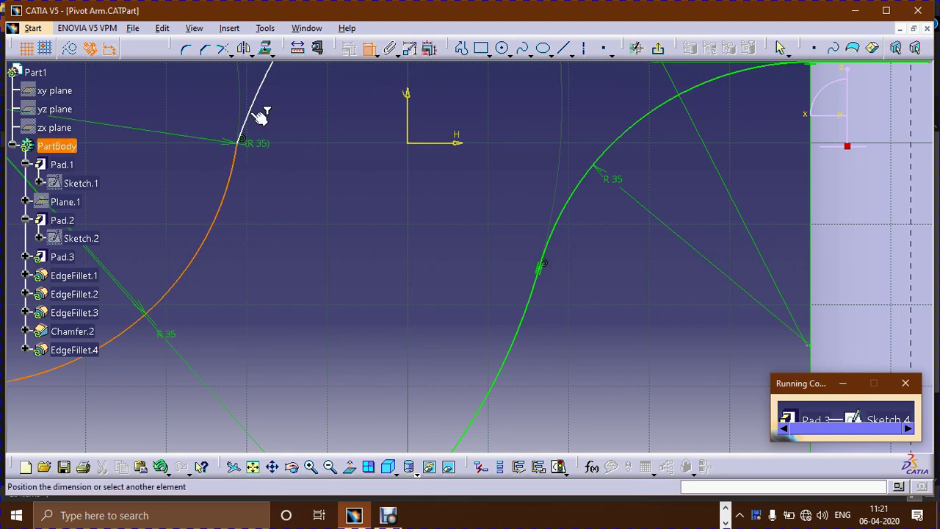
right_click(272, 163)
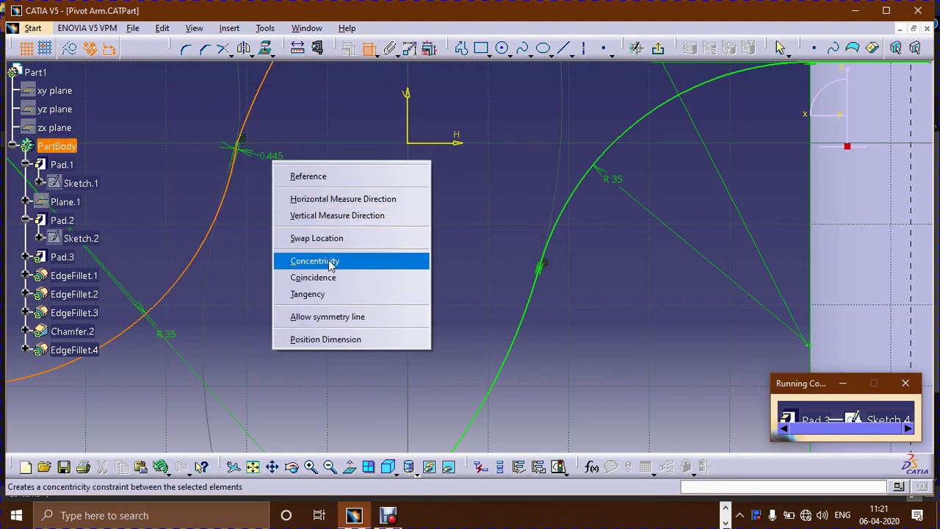
left_click(328, 295)
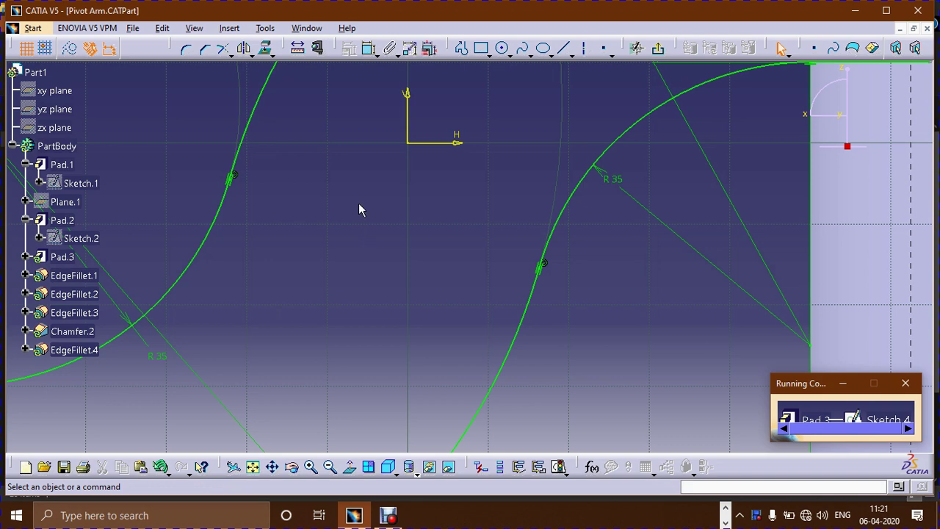
middle_click_drag(360, 215, 379, 334, "ctrl")
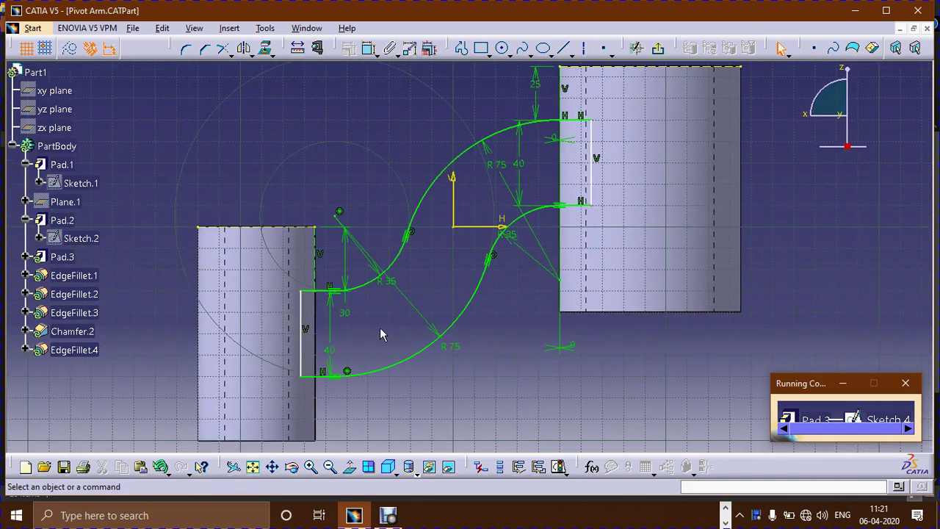
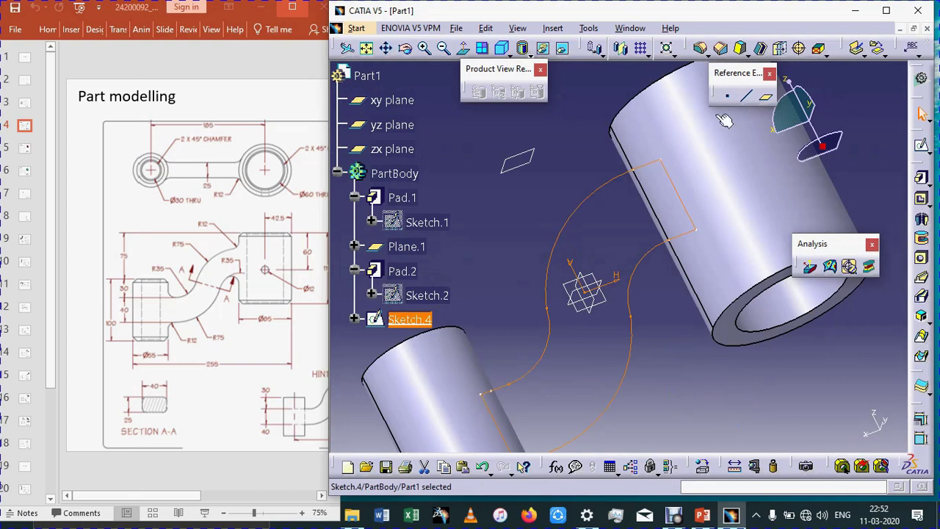
- Pad the arm profile sketch with a length of 25/2 mm and mirrored extent
left_click(501, 49)
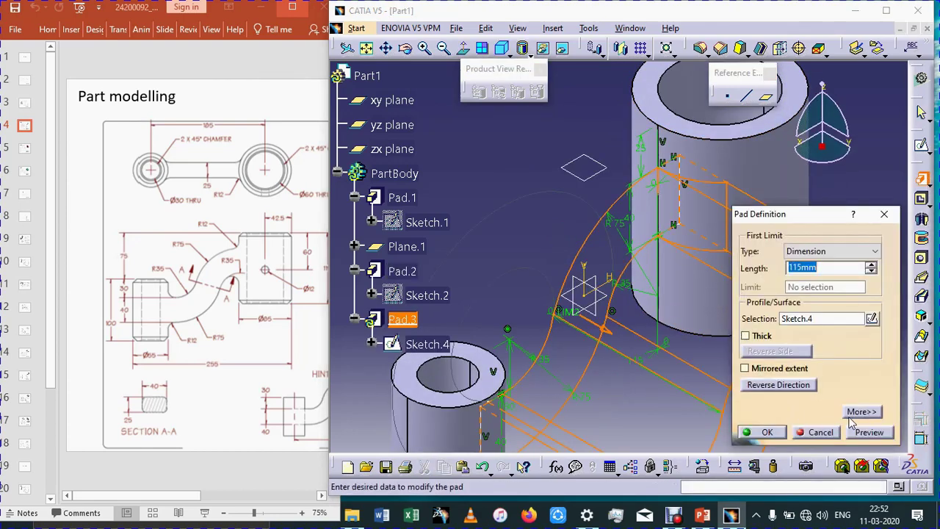
left_click(777, 370)
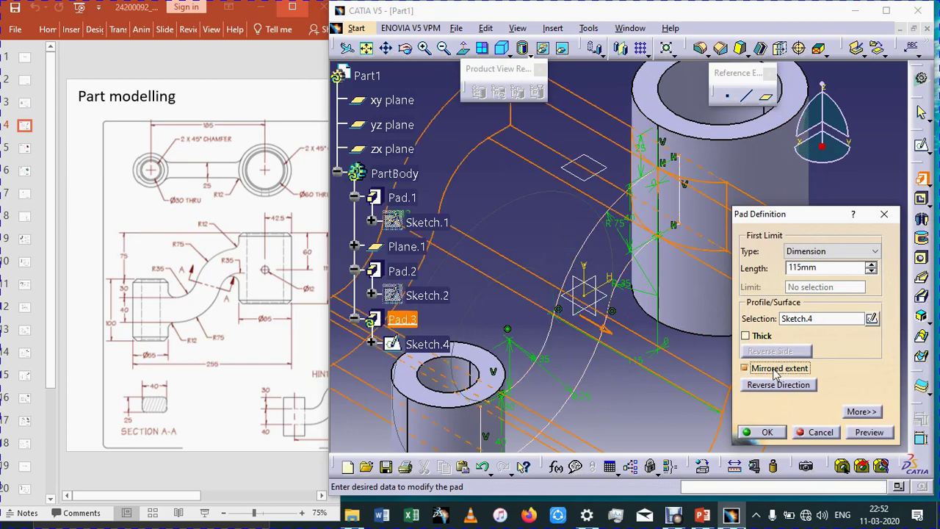
double_click(815, 269)
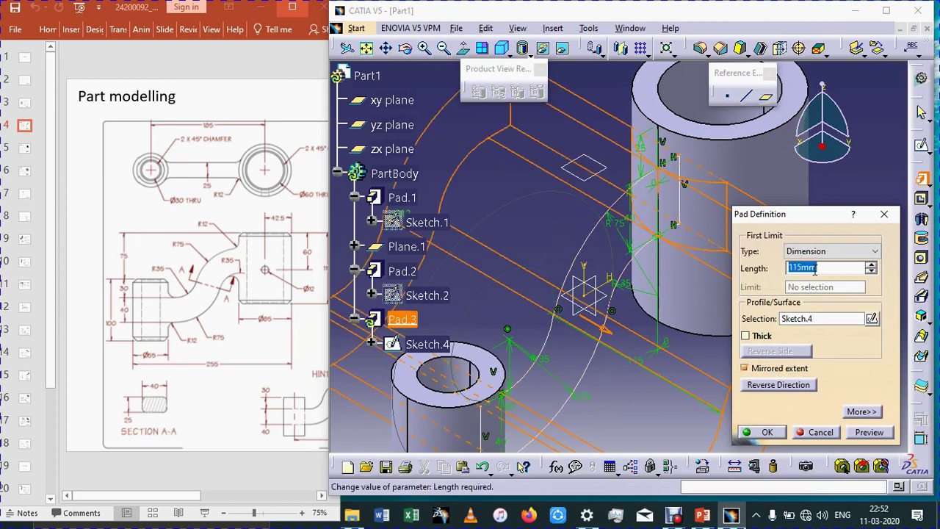
type("1")
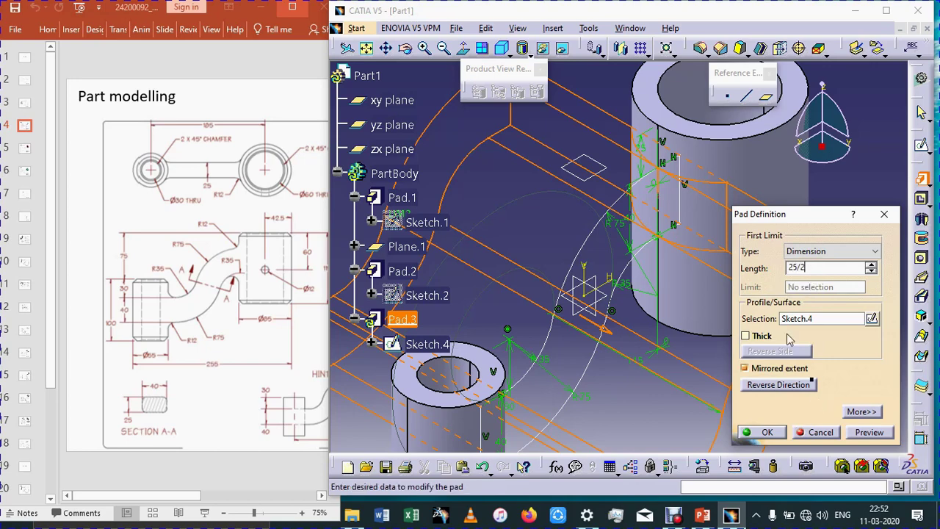
left_click(853, 434)
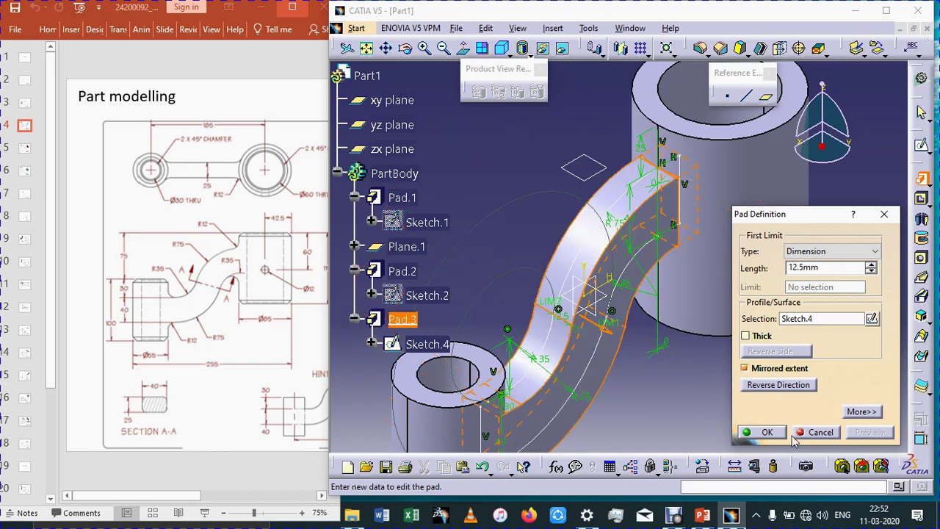
left_click(759, 432)
left_click(732, 409)
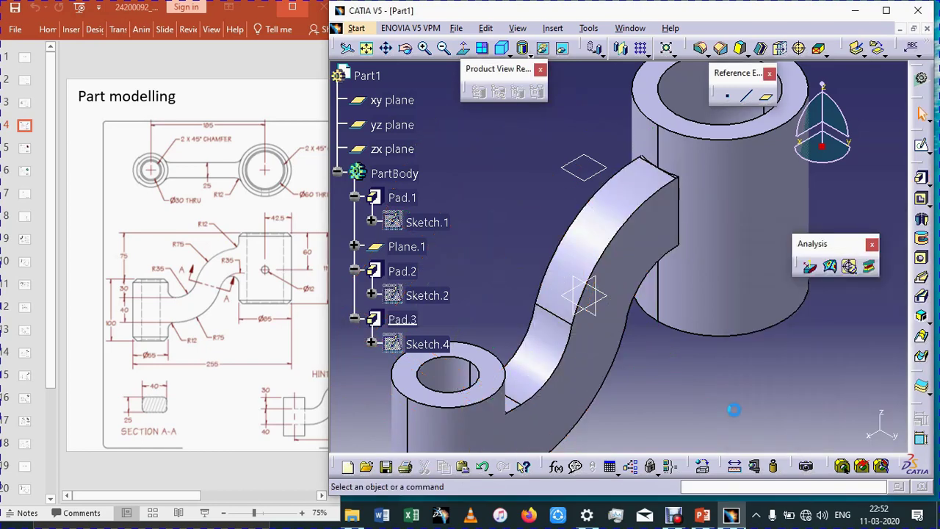
middle_click_drag(721, 417, 723, 399)
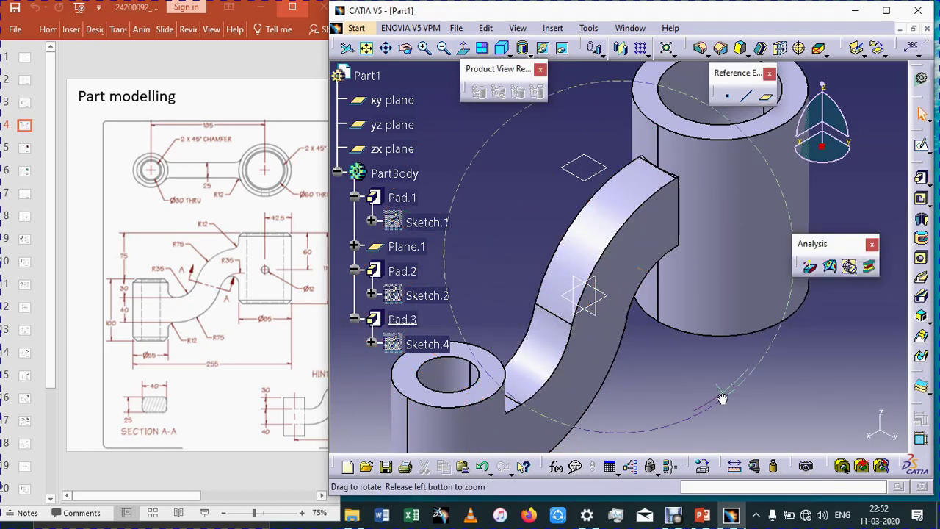
middle_click_drag(502, 458, 680, 363)
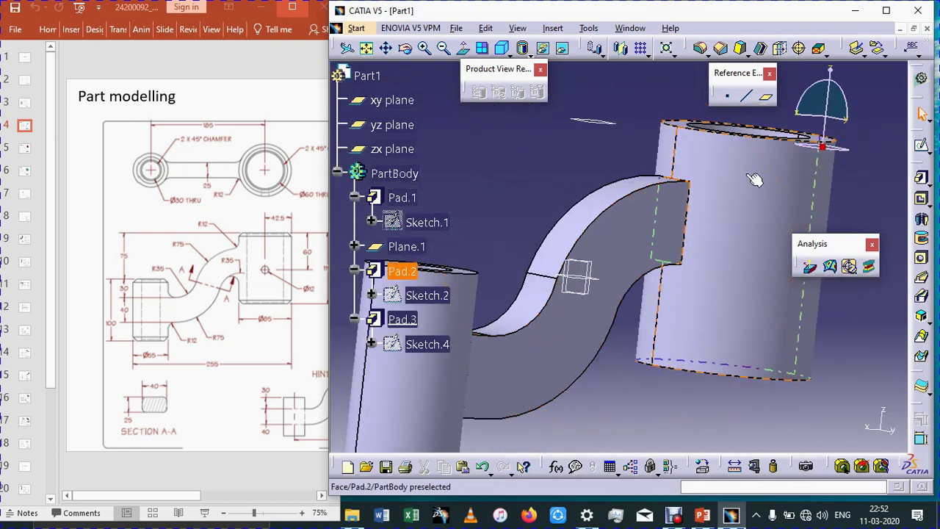
left_click(702, 48)
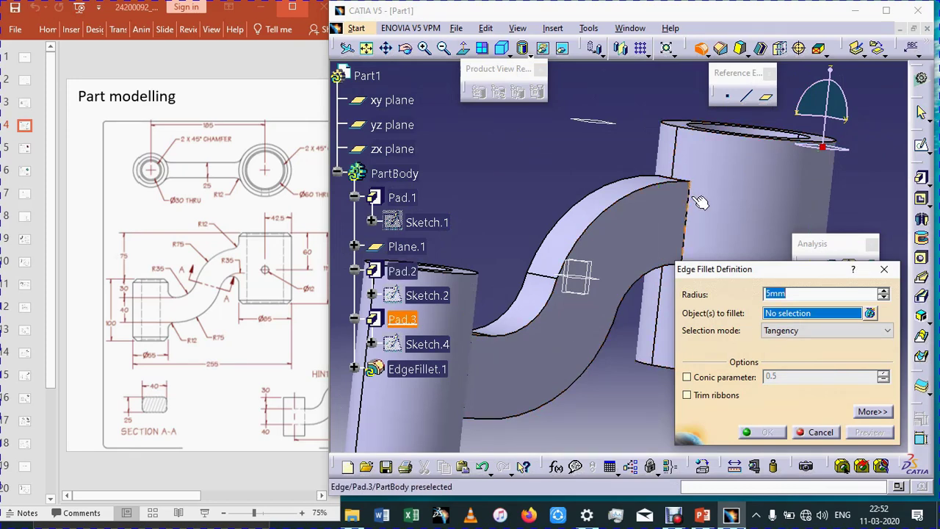
left_click(699, 202)
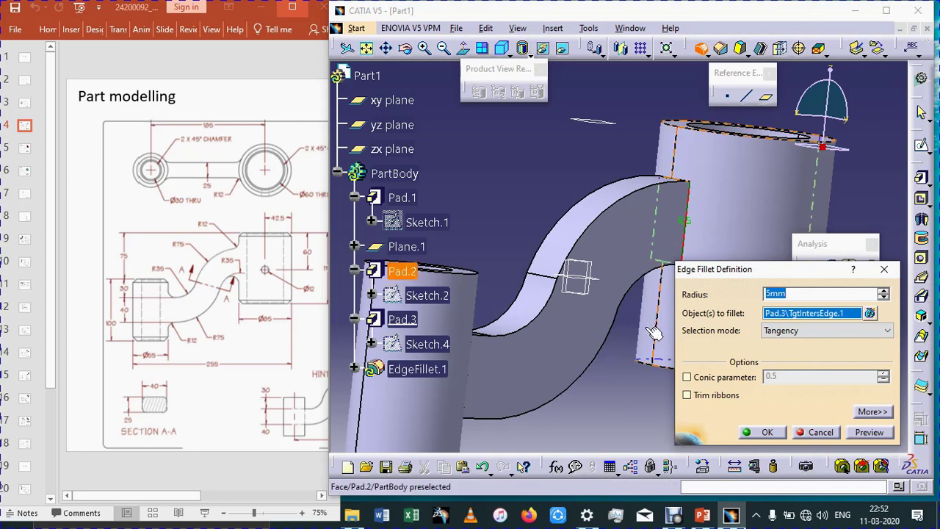
middle_click_drag(716, 218, 711, 213)
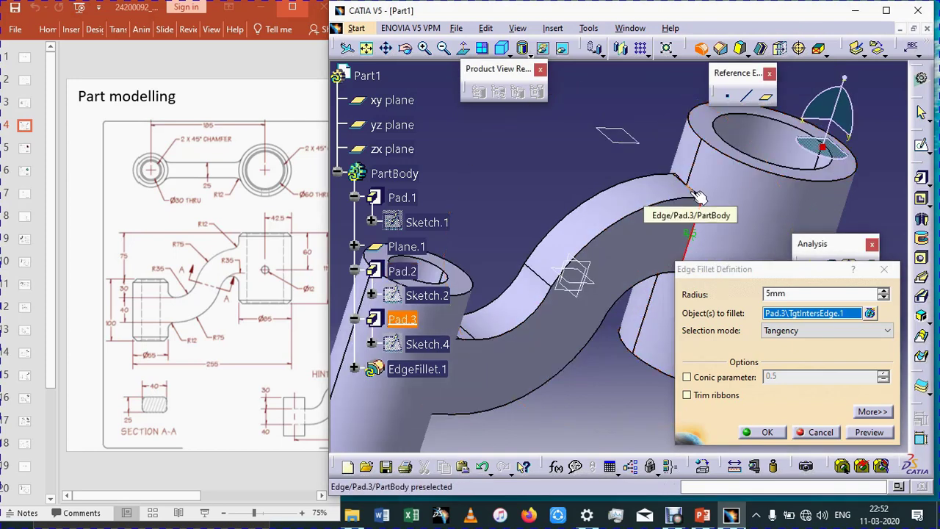
middle_click_drag(738, 233, 857, 177)
middle_click(732, 211)
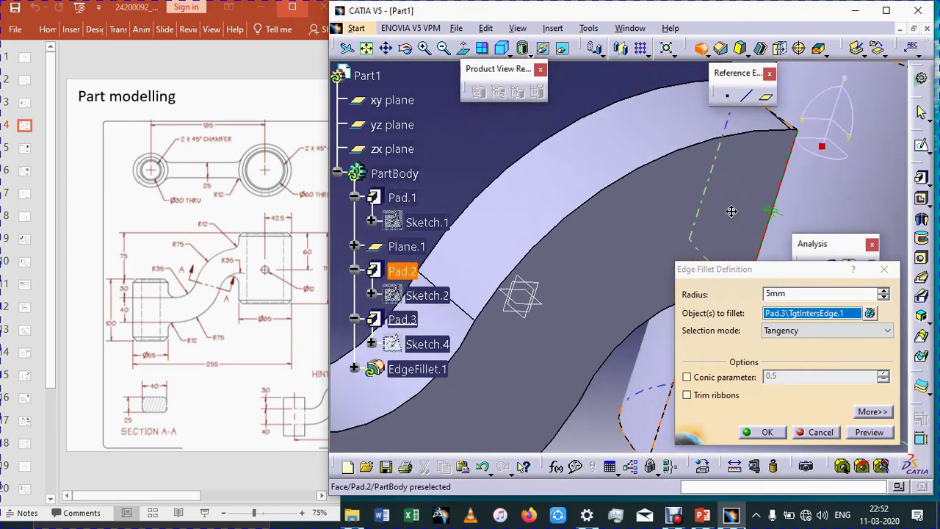
left_click(729, 211)
left_click(711, 196)
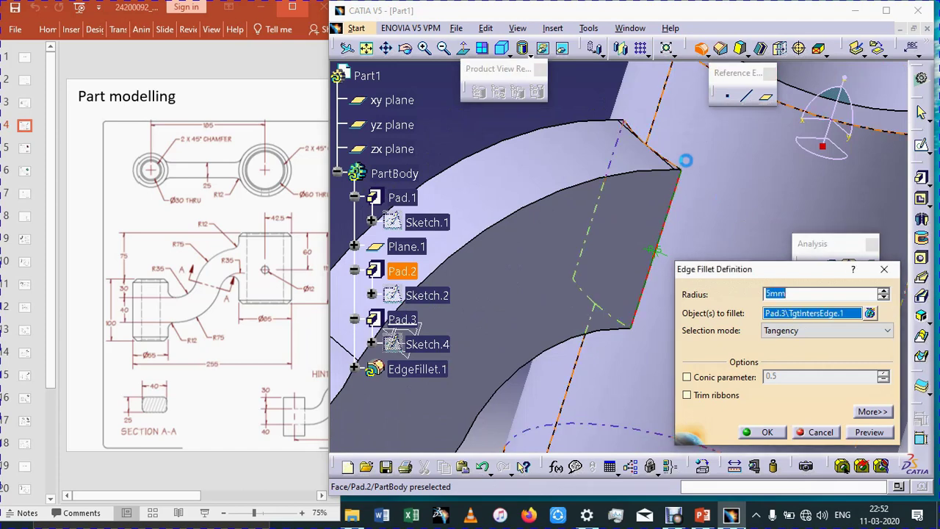
left_click(575, 90)
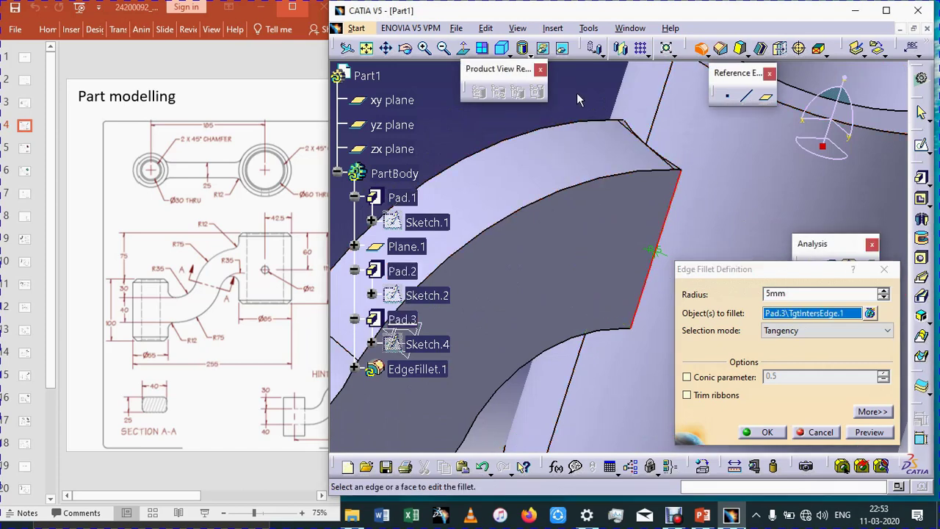
left_click(883, 271)
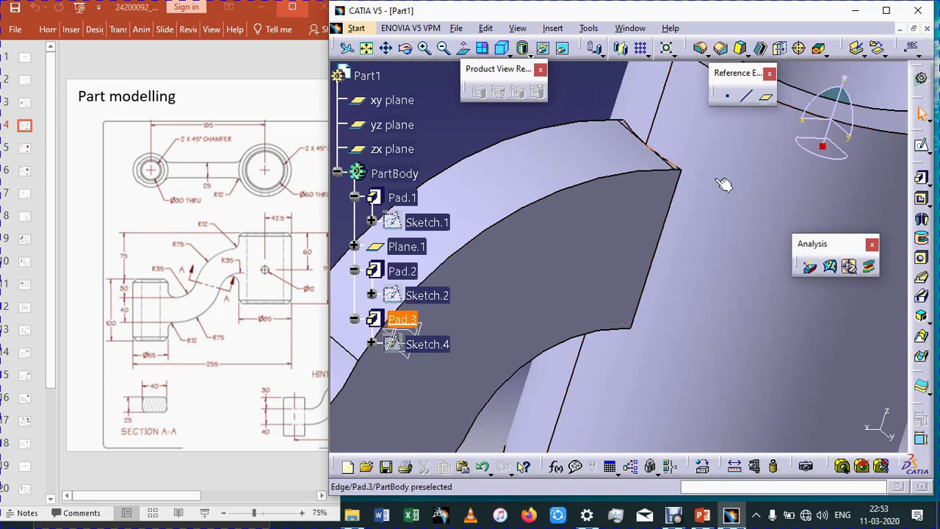
middle_click_drag(717, 180, 731, 389, "ctrl")
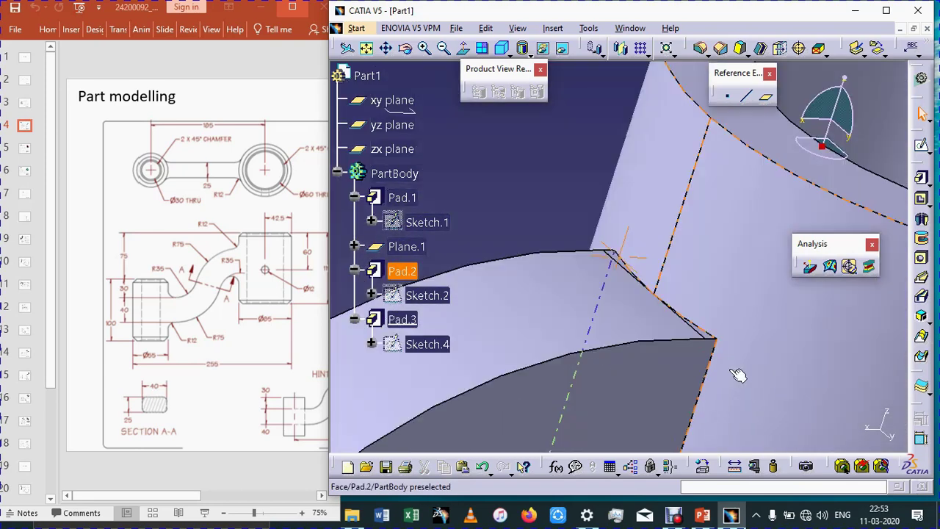
middle_click_drag(766, 254, 764, 206, "ctrl")
left_click(761, 307)
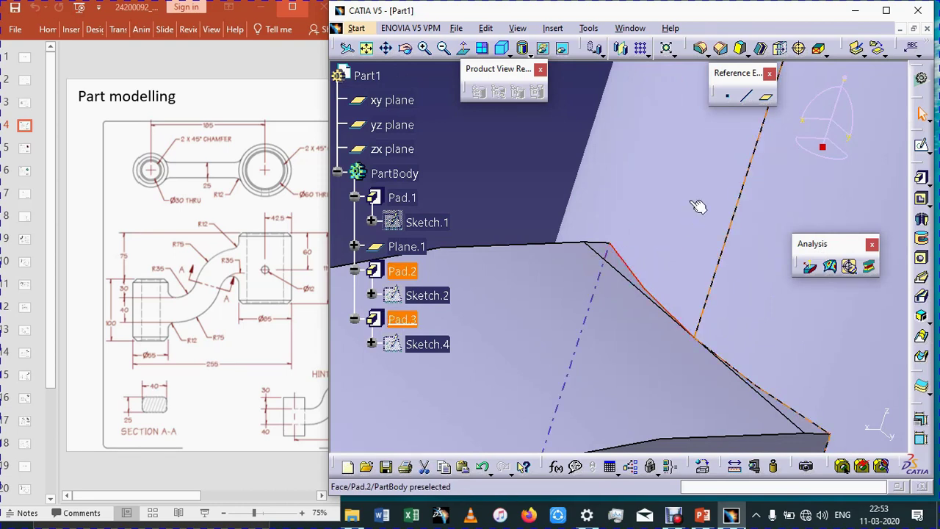
left_click(700, 47)
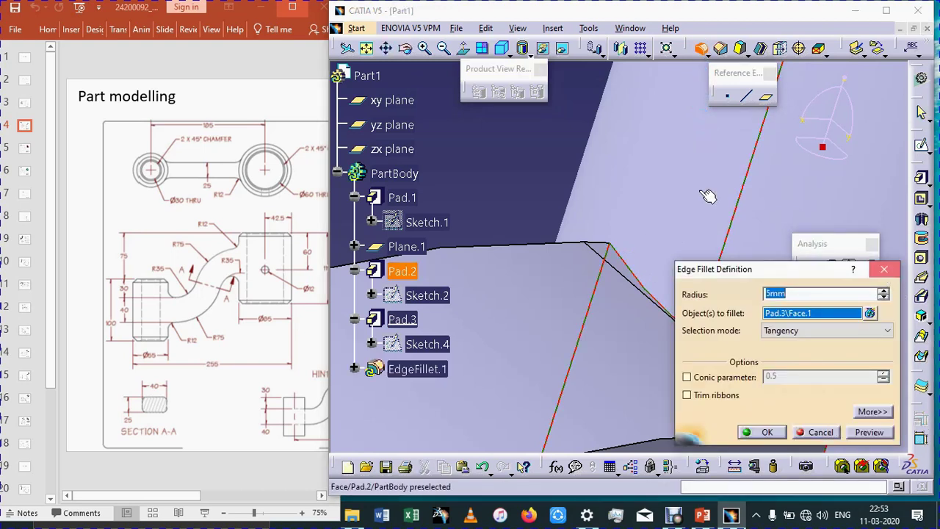
key("Escape")
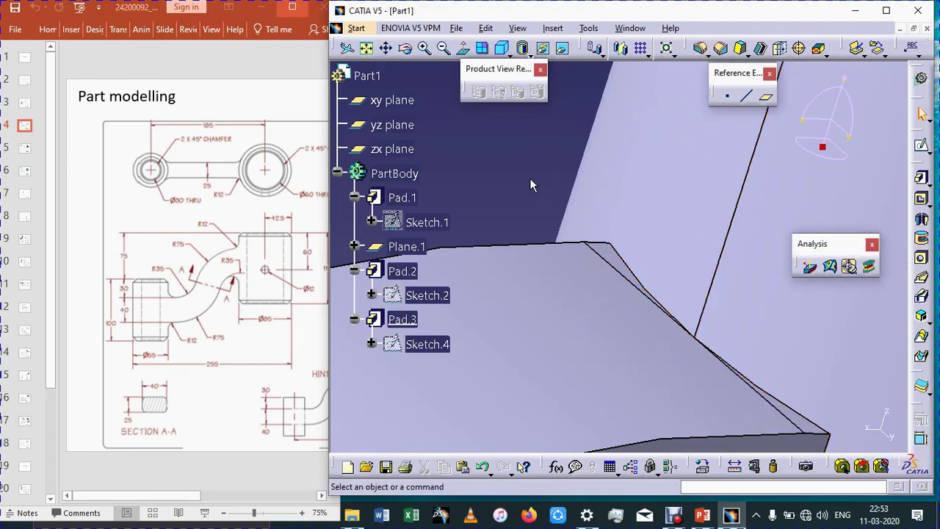
- Fillet the arm's upper intersection edge with the large boss at a 12 mm radius
left_click(700, 47)
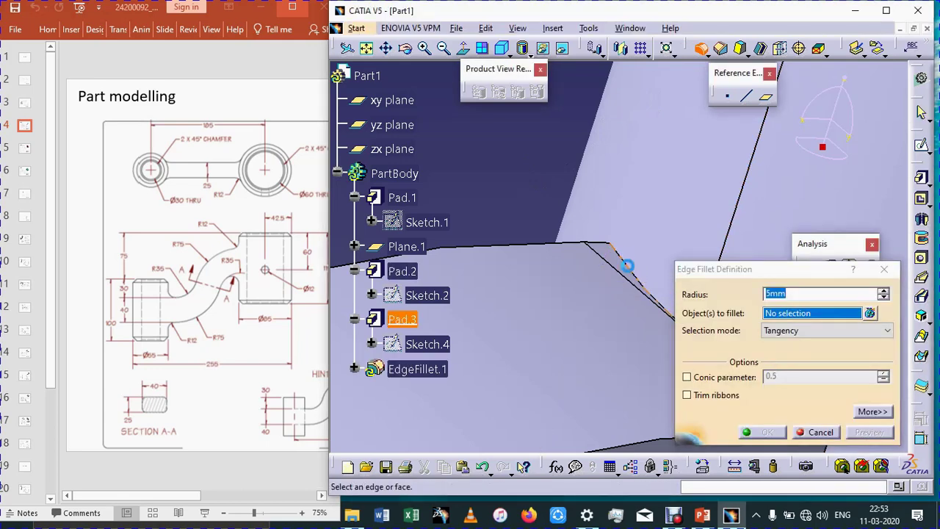
left_click(633, 267)
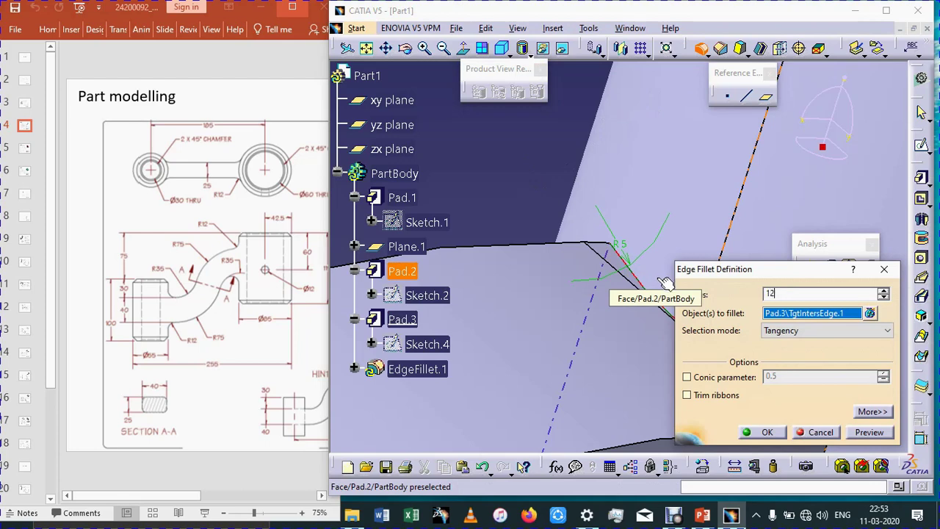
scroll(535, 158, "down", 1)
middle_click(534, 158)
middle_click_drag(535, 158, 492, 119)
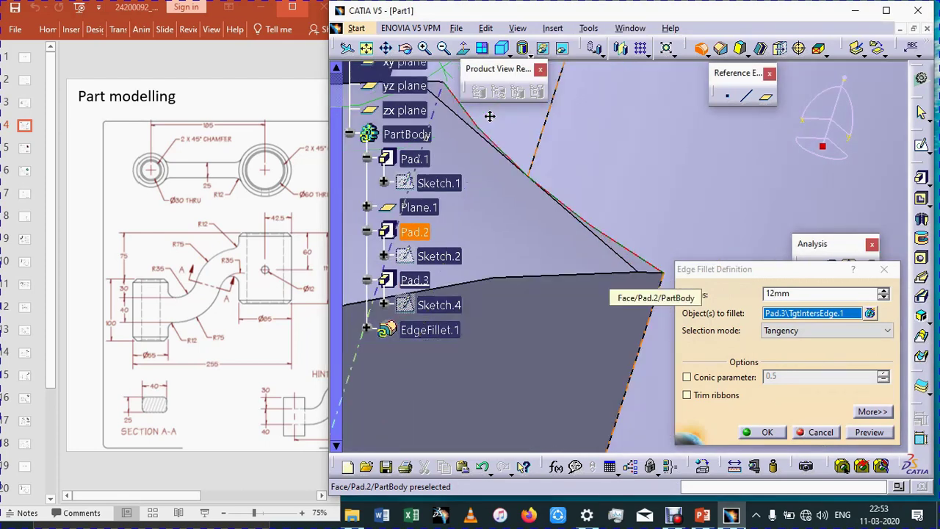
left_click(872, 432)
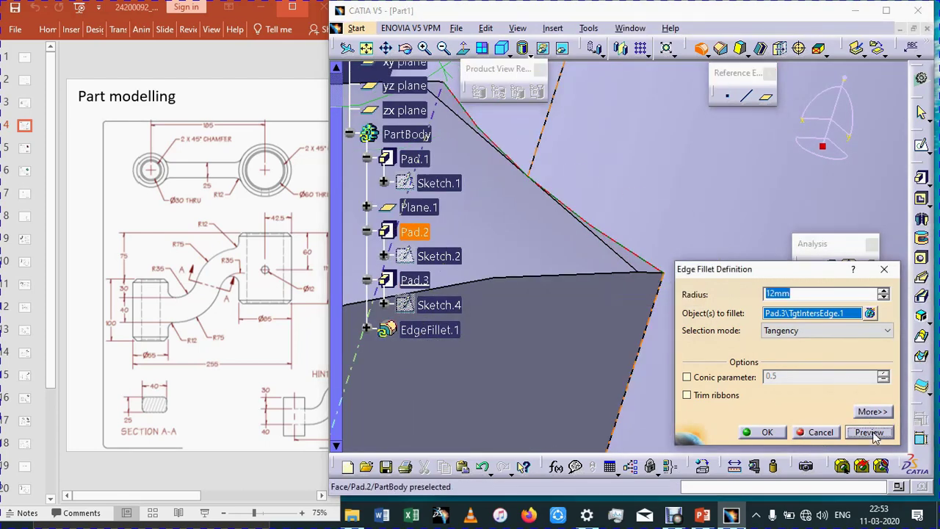
left_click(766, 433)
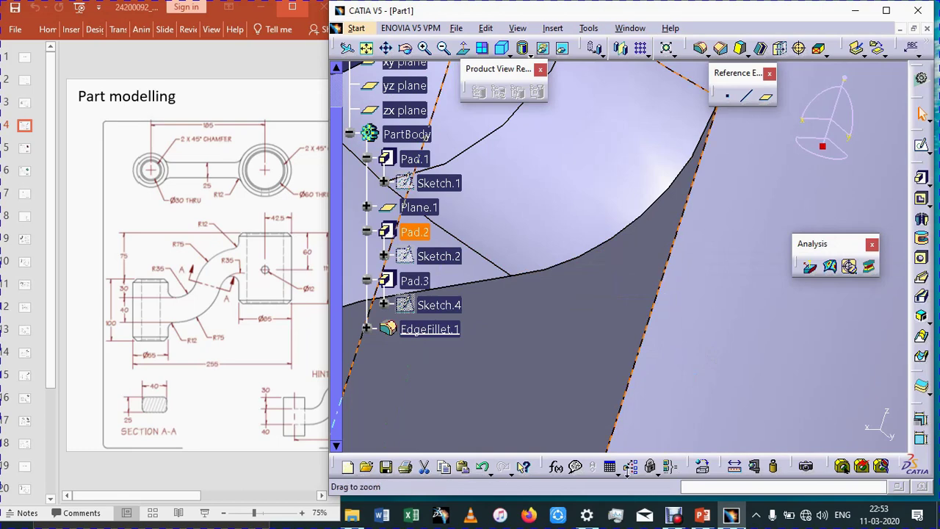
- Fillet the two side edges and the lower edge of the arm's junction with the large boss at a 12 mm radius
mouse_move(628, 471)
middle_mouse_down()
mouse_move(624, 507)
mouse_move(610, 470)
middle_mouse_up()
left_click(513, 213)
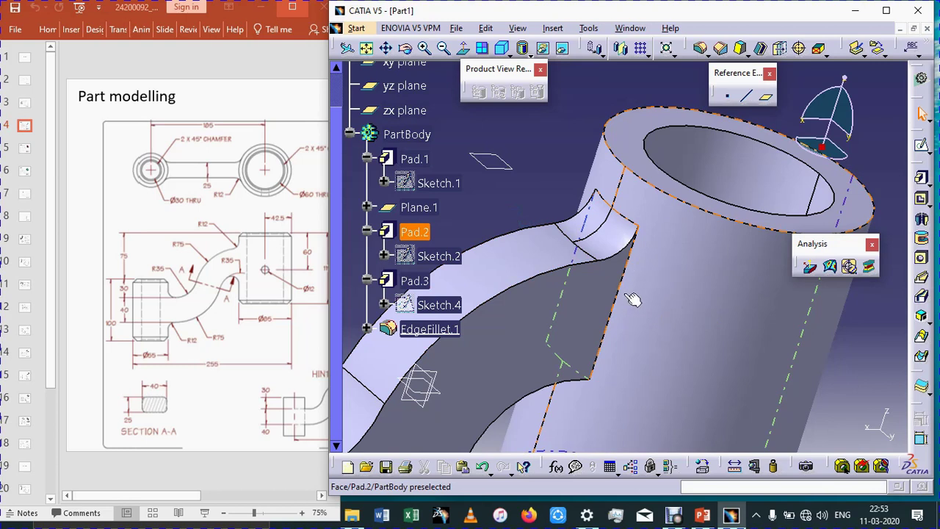
middle_click_drag(647, 390, 684, 212)
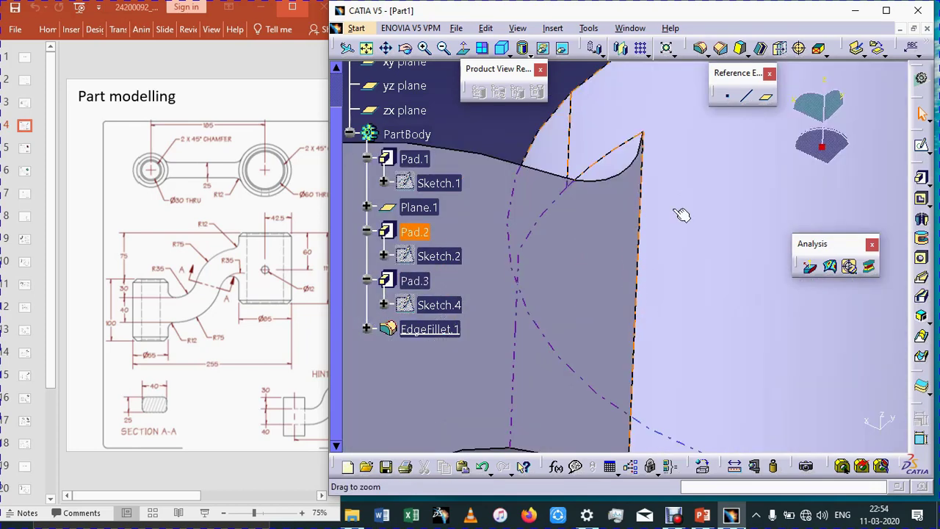
left_click(701, 48)
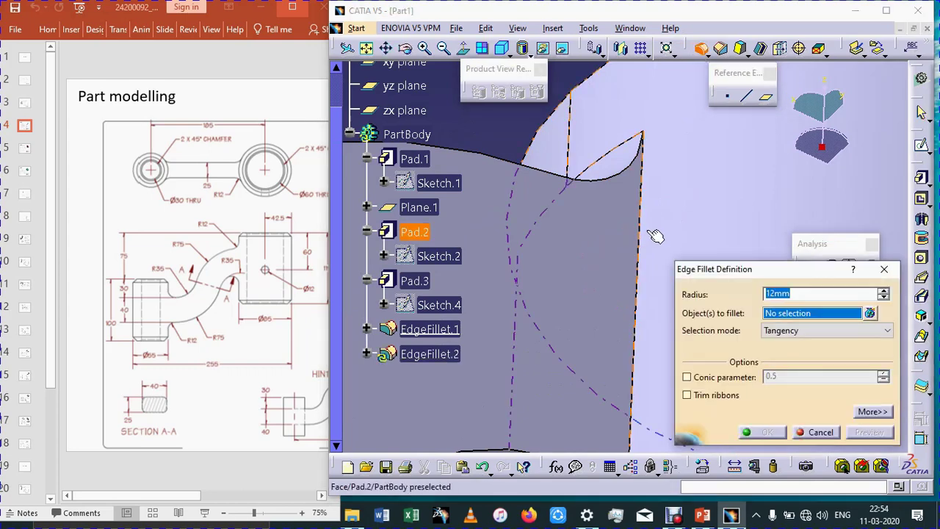
left_click(644, 274)
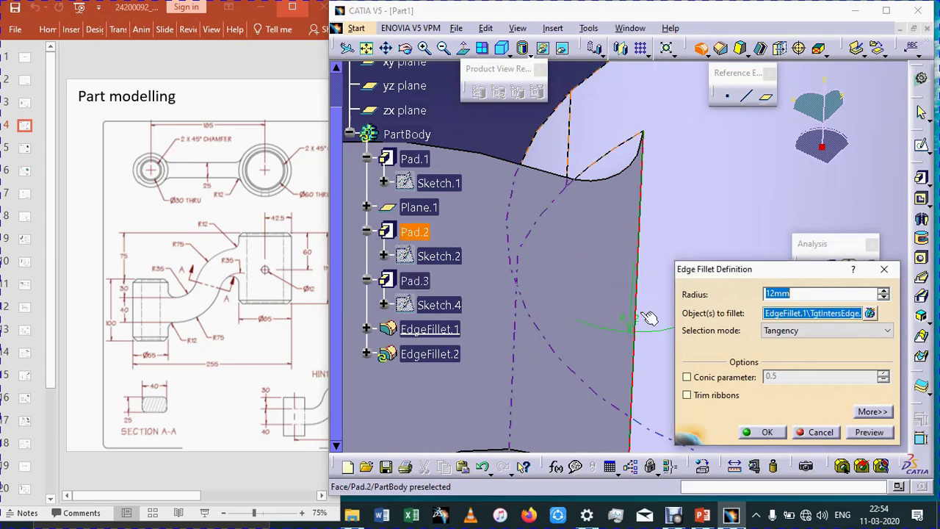
middle_click_drag(644, 273, 650, 173)
middle_click_drag(677, 219, 684, 193)
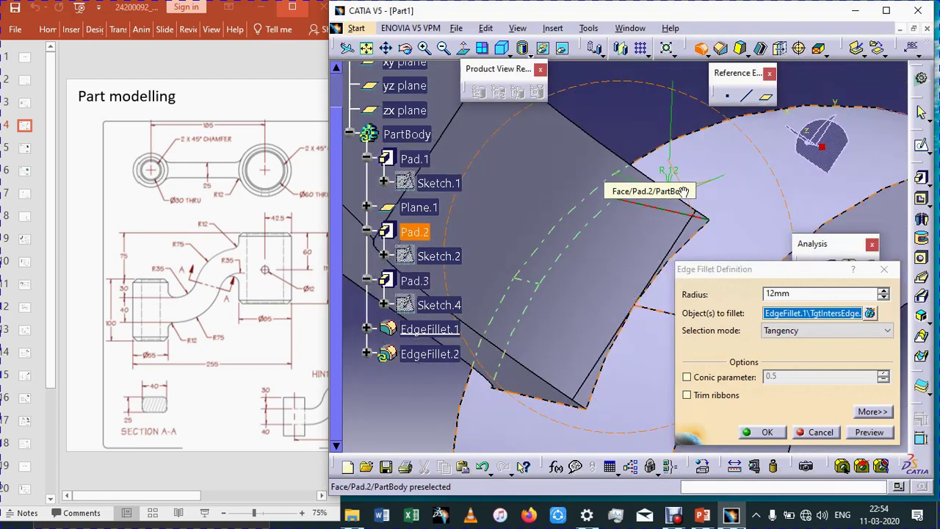
middle_click_drag(708, 245, 723, 190)
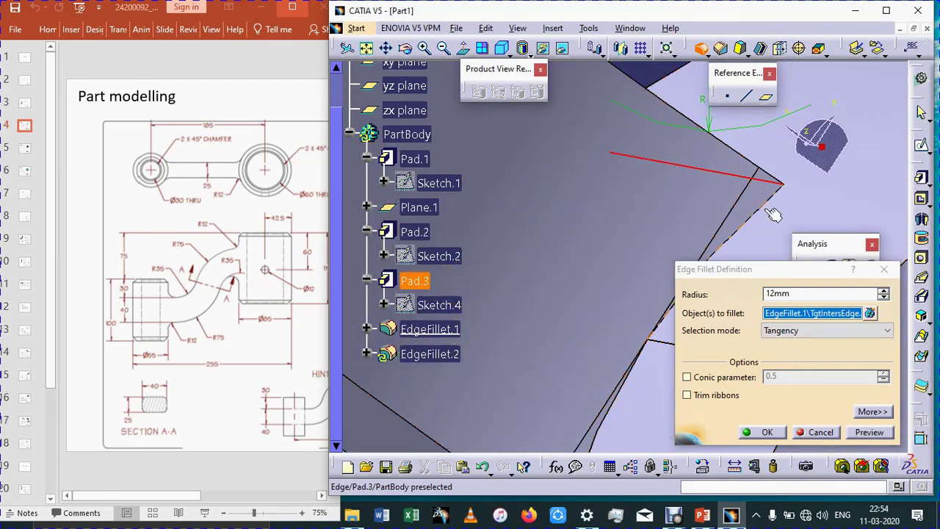
left_click(626, 398)
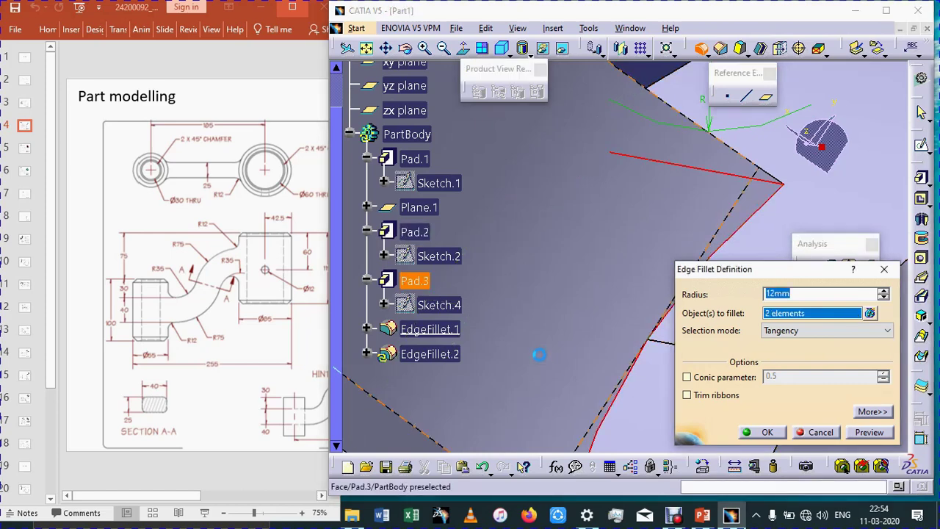
middle_click_drag(566, 306, 629, 213)
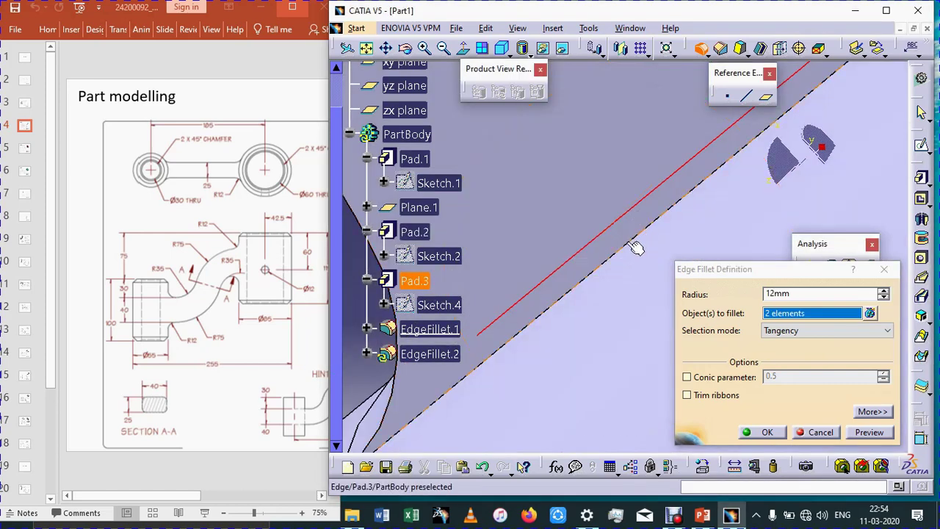
middle_click_drag(618, 278, 633, 259)
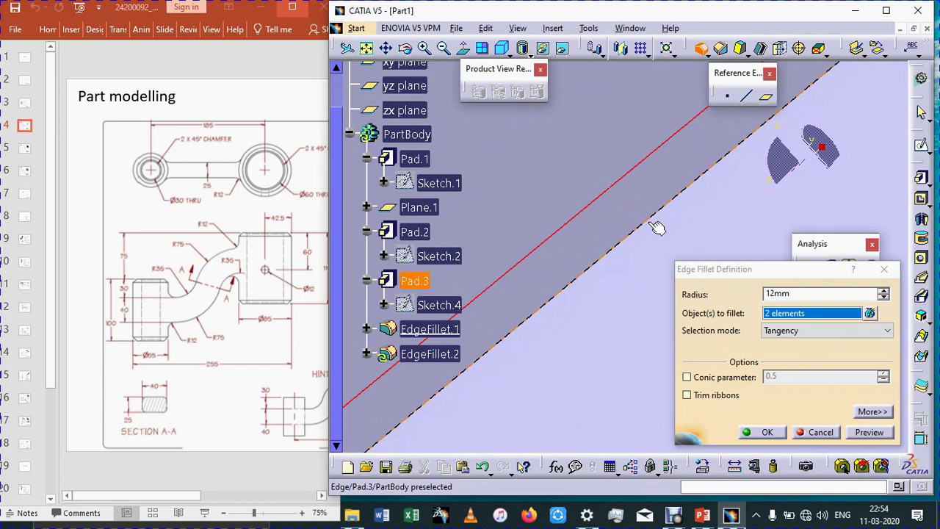
left_click(658, 228)
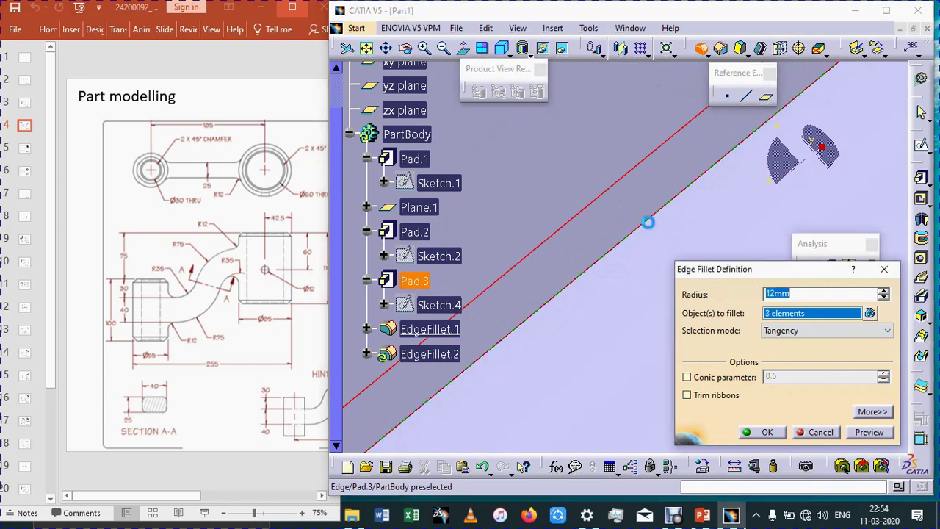
left_click(869, 432)
left_click(757, 433)
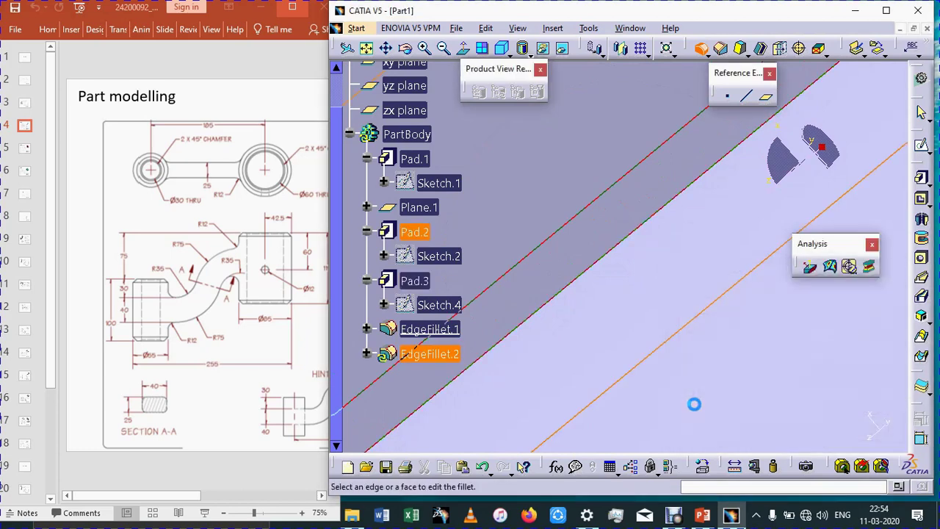
- Fillet the four edges where the arm meets the small boss at a 12 mm radius
middle_click_drag(662, 307, 650, 393)
middle_click_drag(655, 284, 644, 434)
left_click(521, 284)
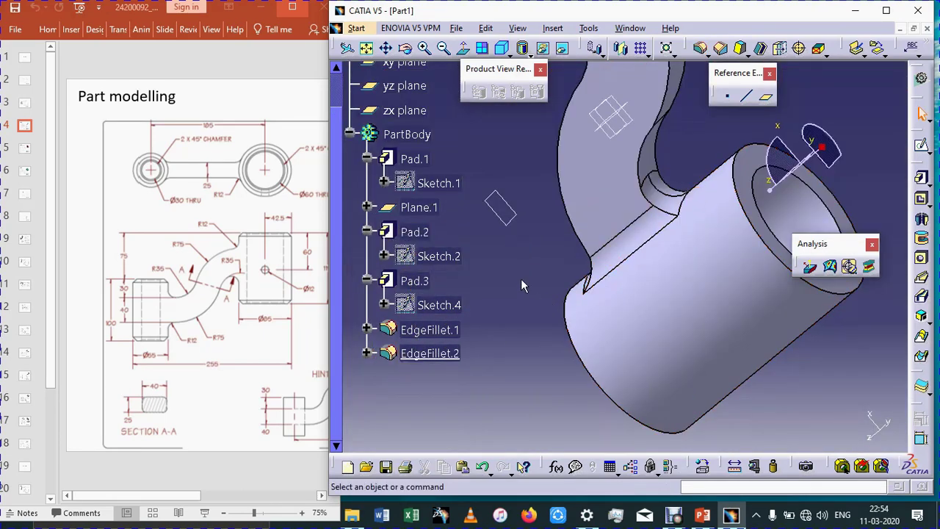
middle_click_drag(702, 127, 748, 163)
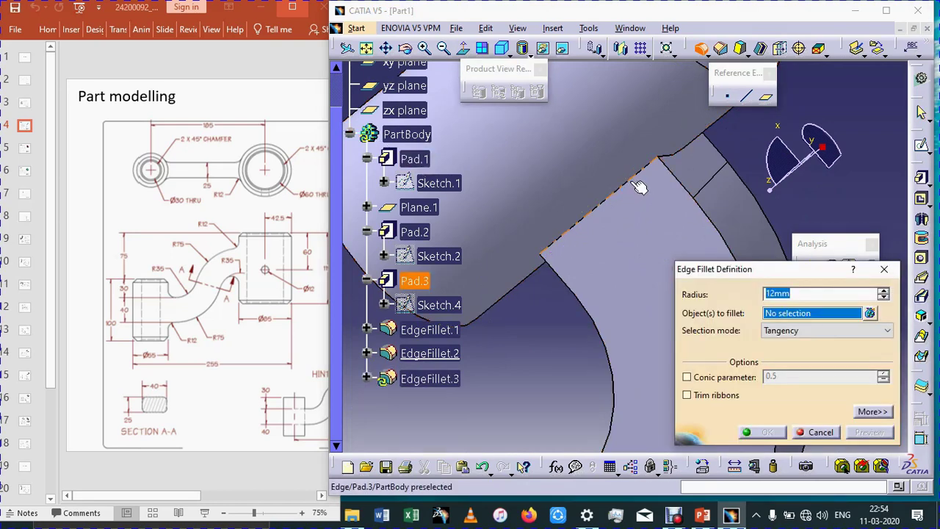
left_click(640, 186)
mouse_move(640, 186)
middle_mouse_down()
mouse_move(632, 154)
mouse_move(573, 287)
mouse_move(639, 169)
mouse_move(642, 180)
middle_mouse_up()
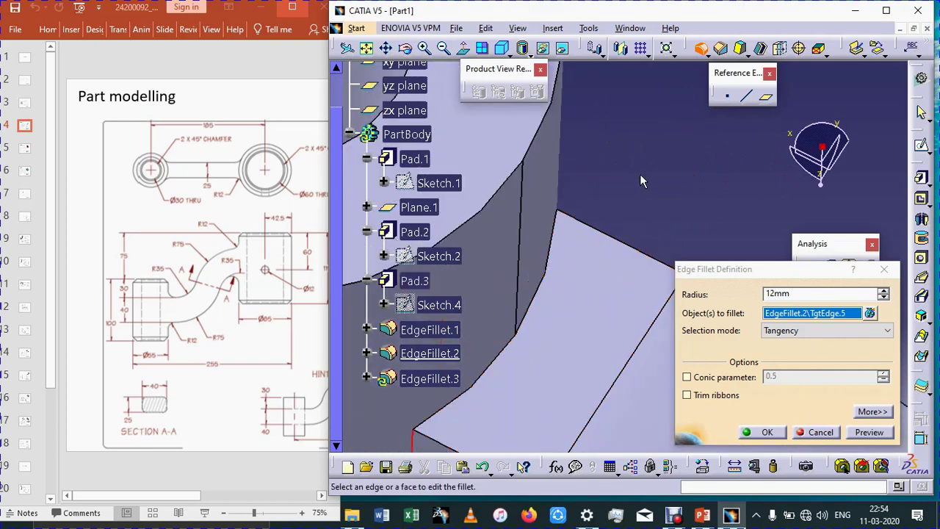
left_click(558, 262)
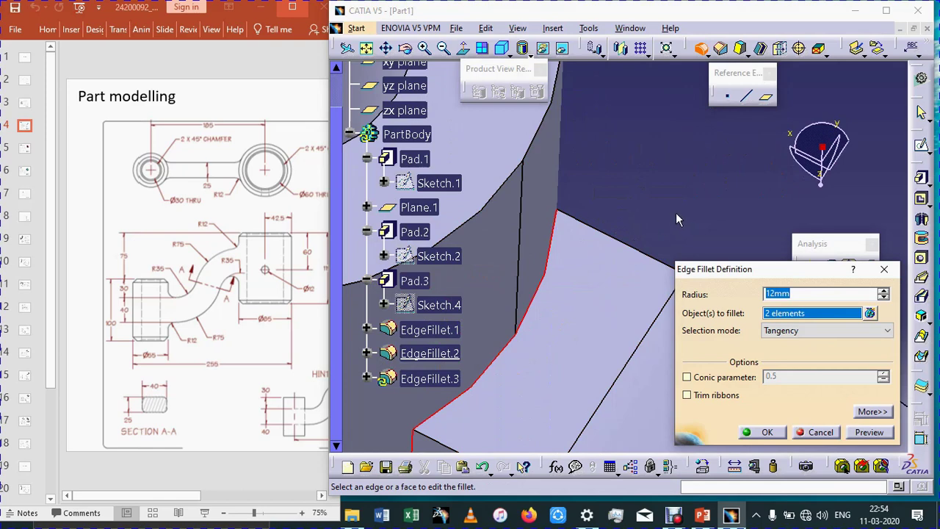
middle_click_drag(675, 212, 617, 245)
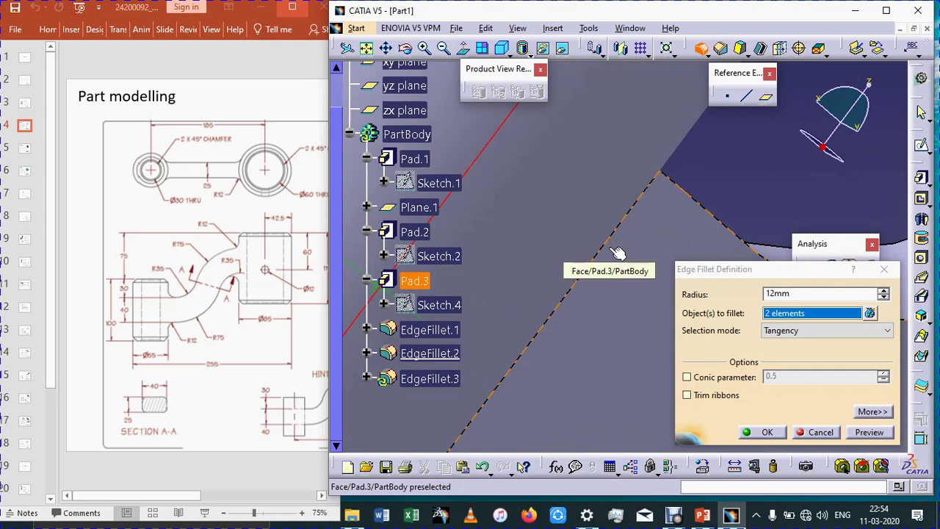
left_click(613, 251)
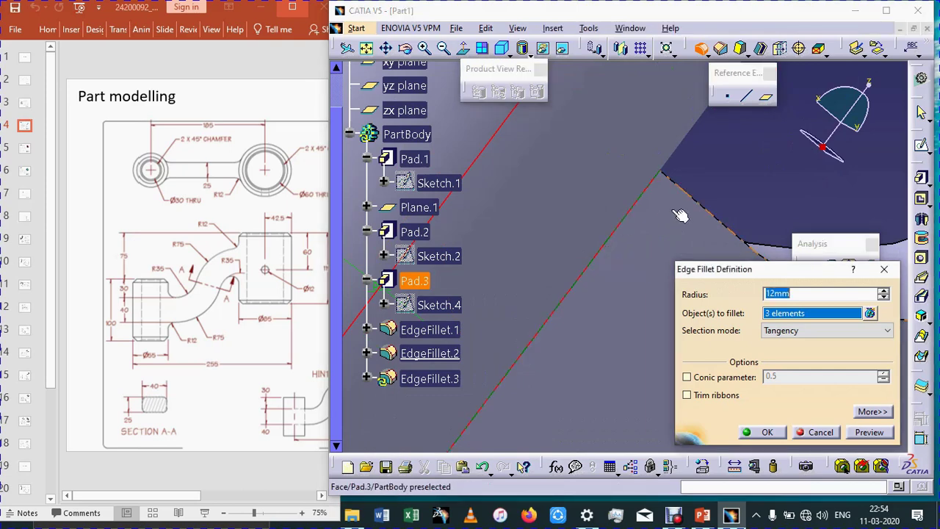
middle_click_drag(620, 253, 681, 182)
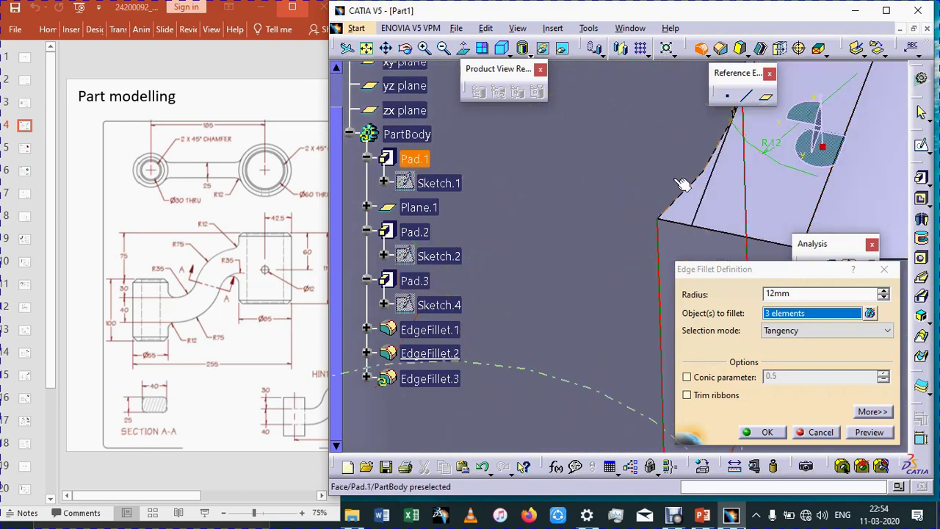
left_click(705, 182)
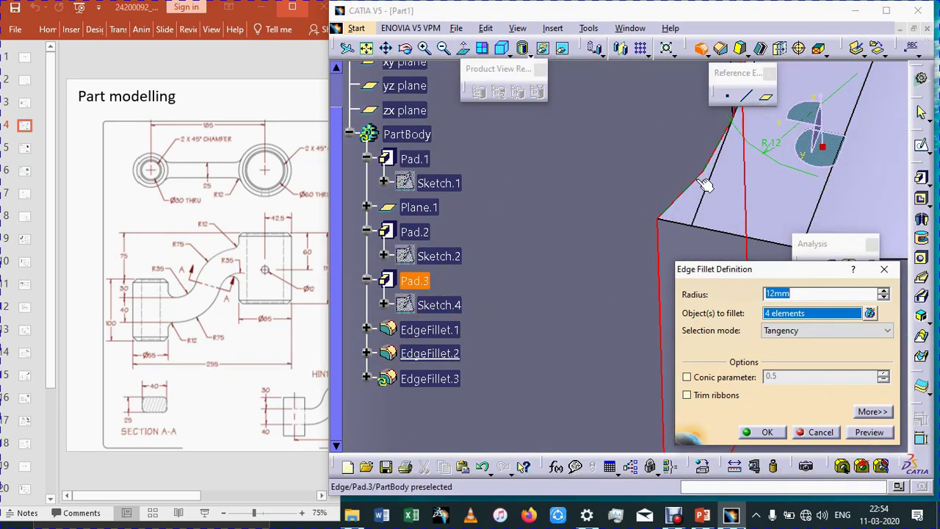
left_click(870, 432)
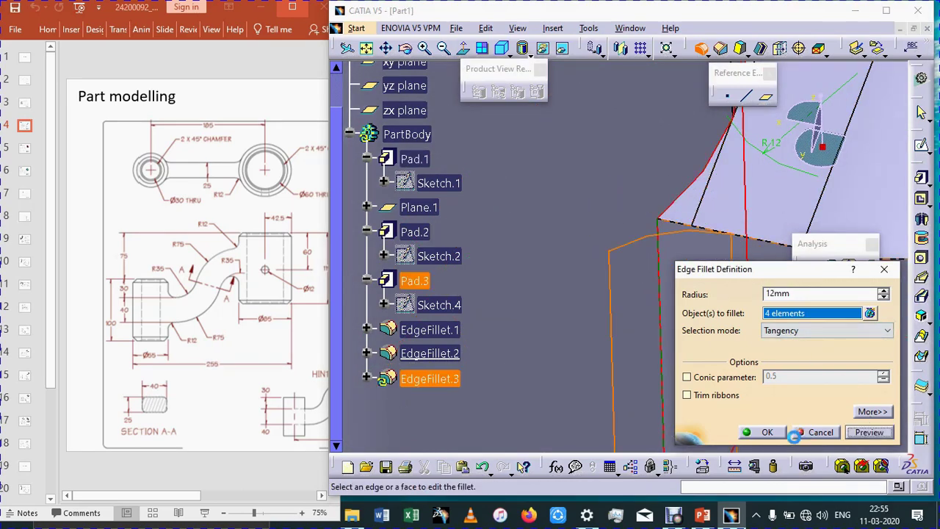
left_click(881, 429)
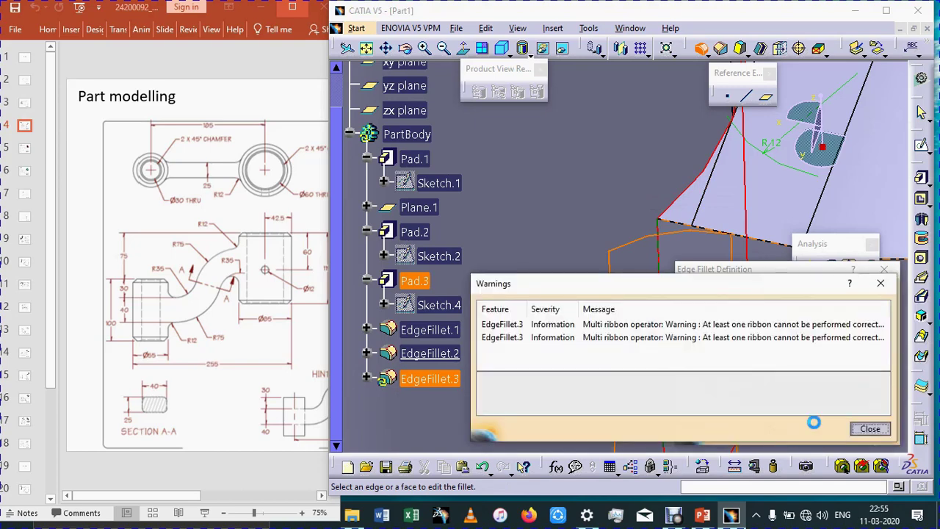
left_click(772, 437)
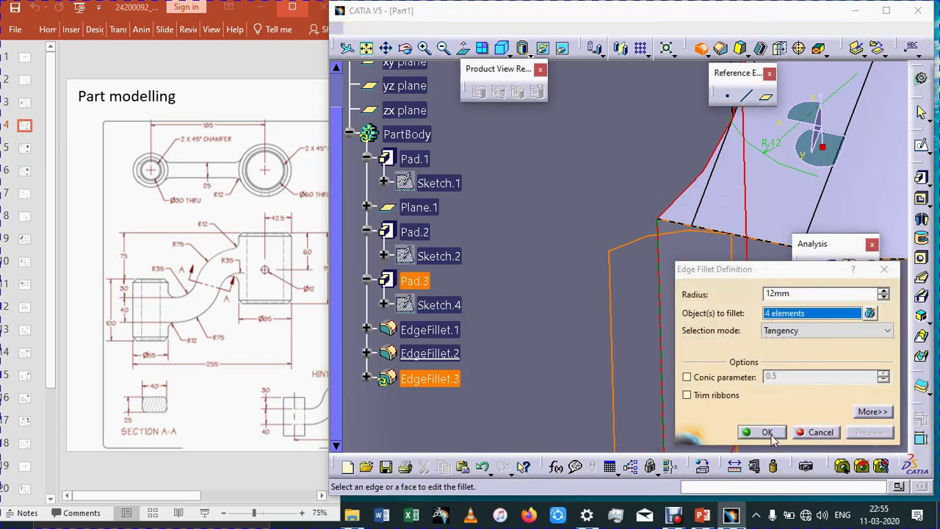
left_click(871, 432)
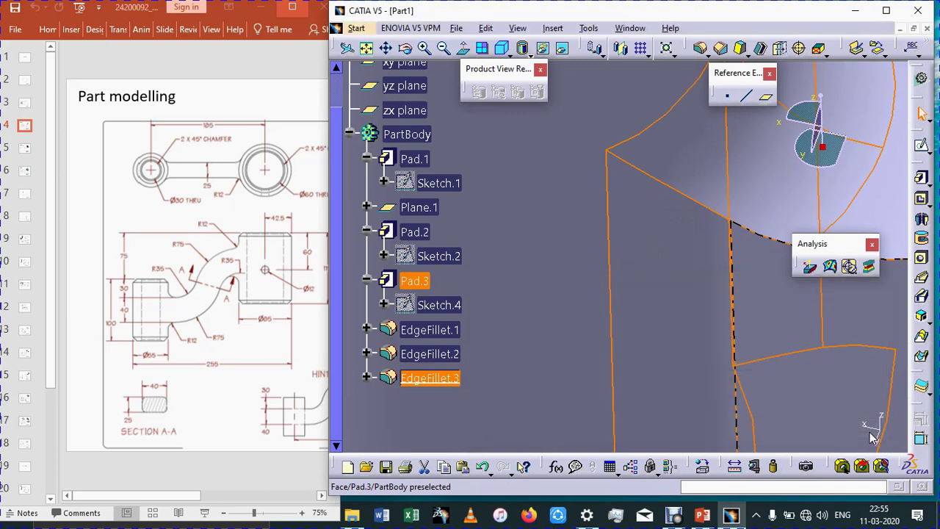
- Chamfer the inner and outer circular edges at both ends of both bosses with 2 mm length and 45° angle
left_click(504, 49)
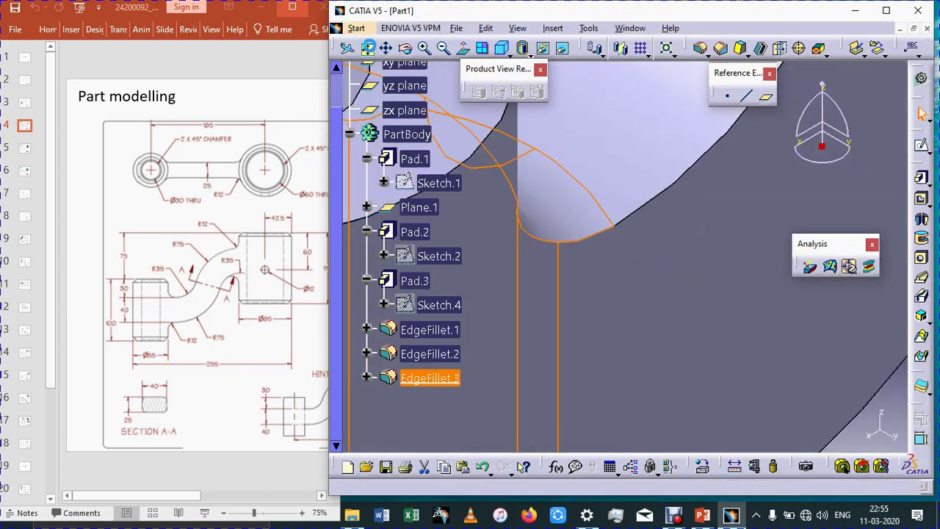
left_click(367, 48)
left_click(718, 319)
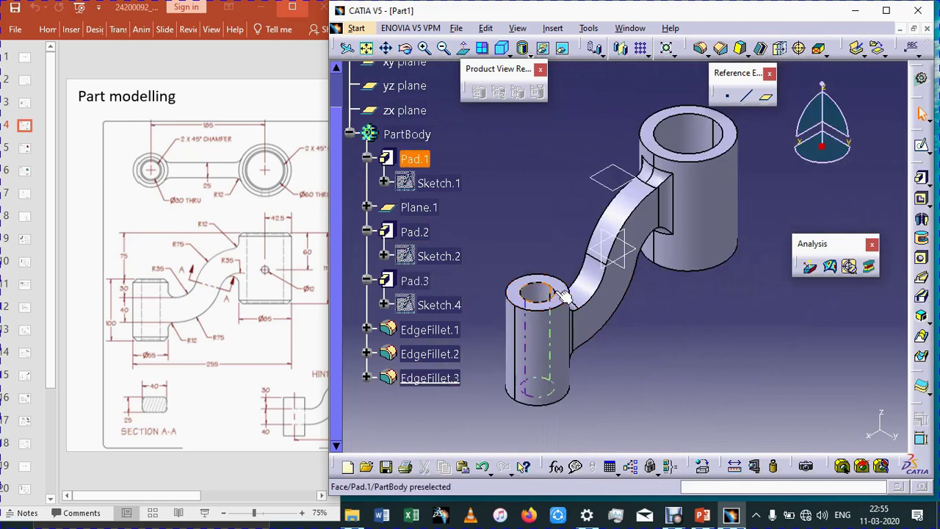
left_click(722, 48)
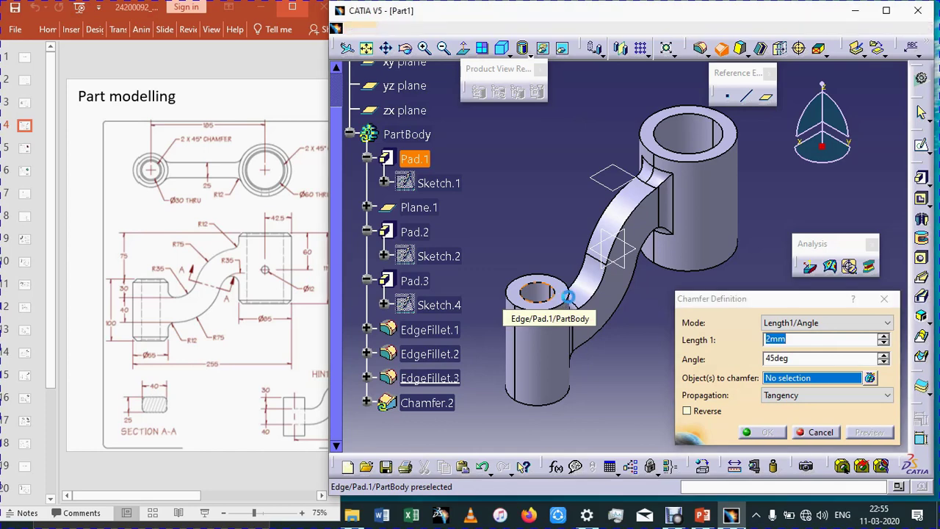
left_click(568, 296)
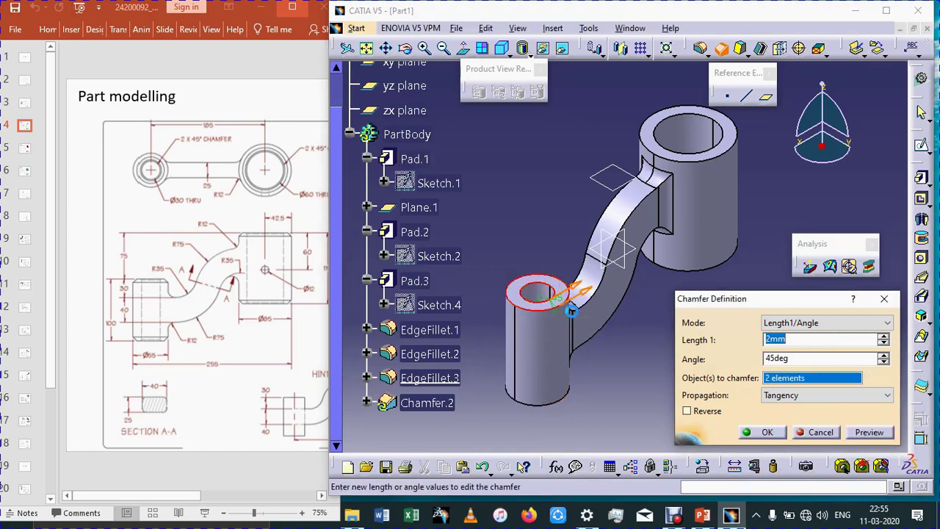
left_click(726, 150)
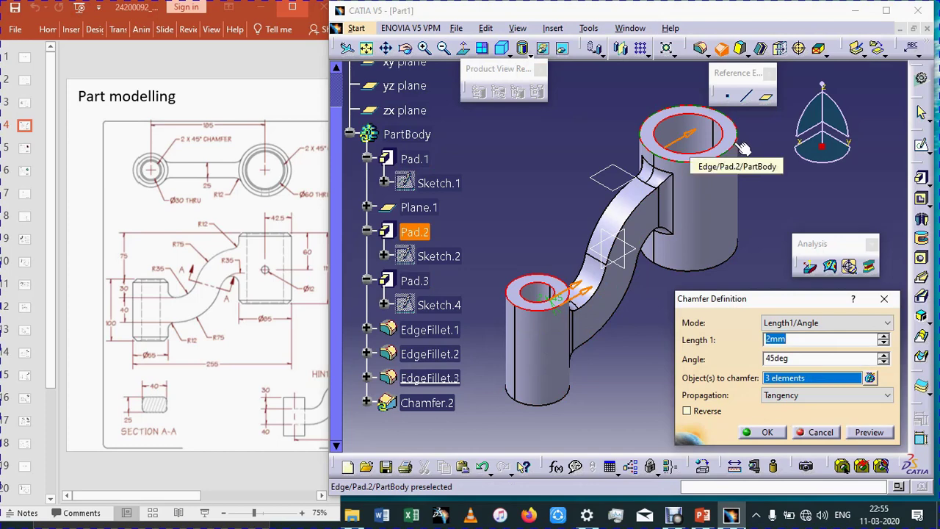
left_click(743, 149)
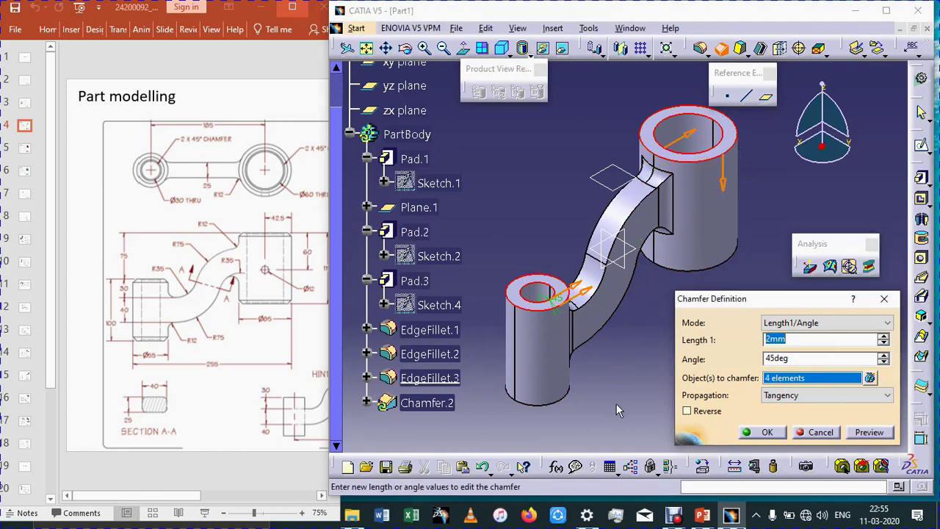
middle_click_drag(617, 403, 648, 174)
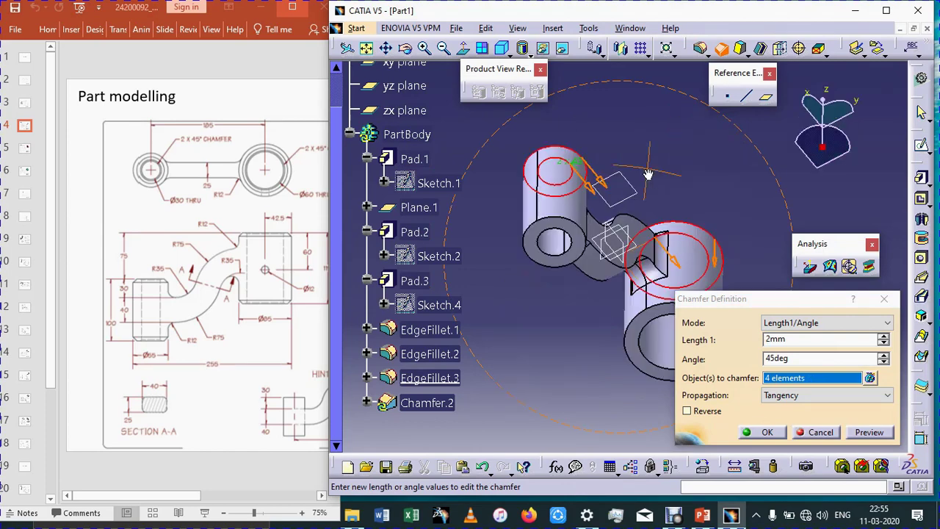
left_click(586, 244)
left_click(650, 325)
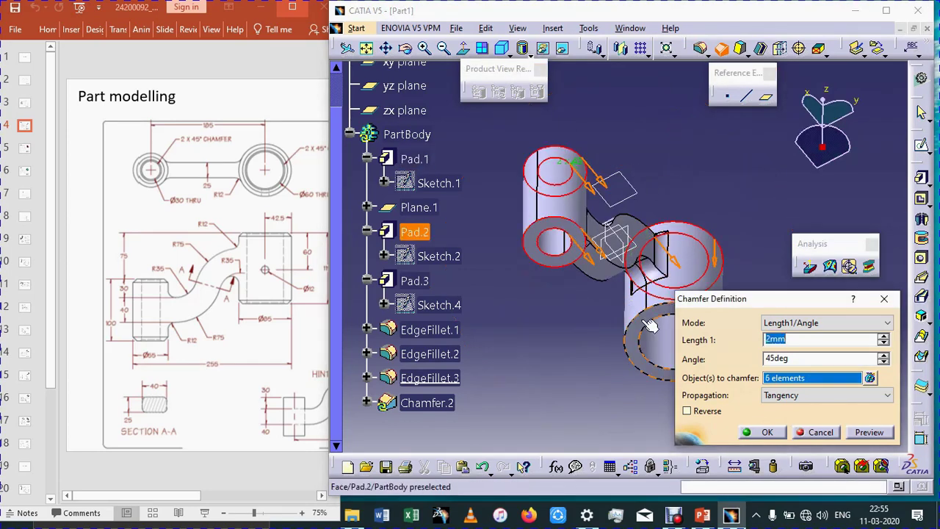
left_click(645, 312)
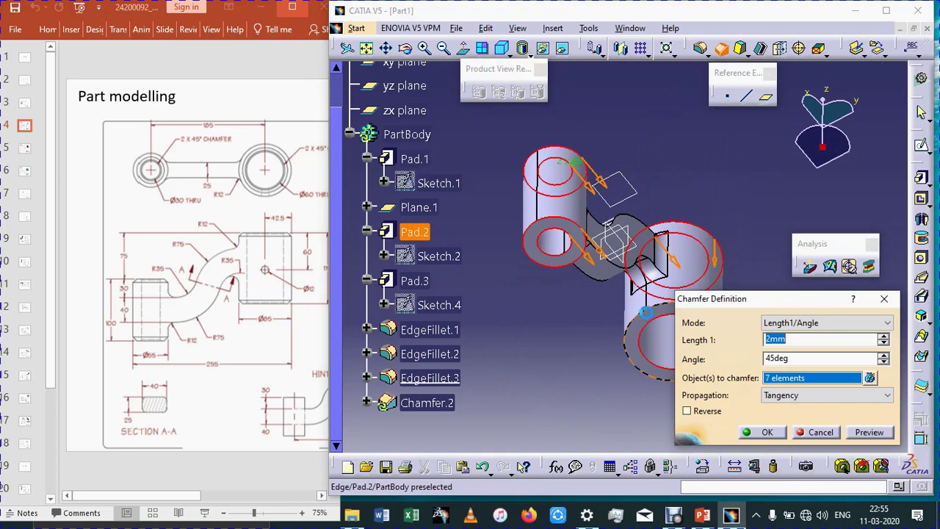
left_click(651, 322)
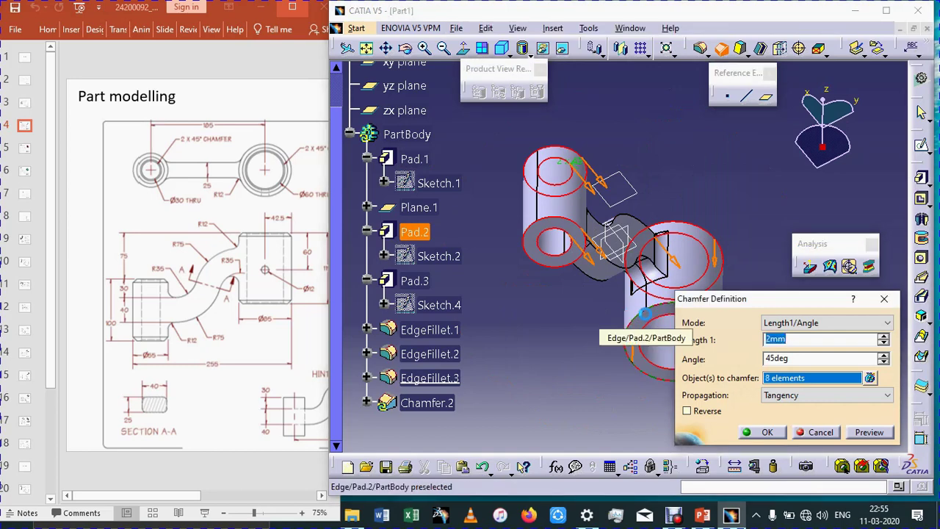
left_click(869, 433)
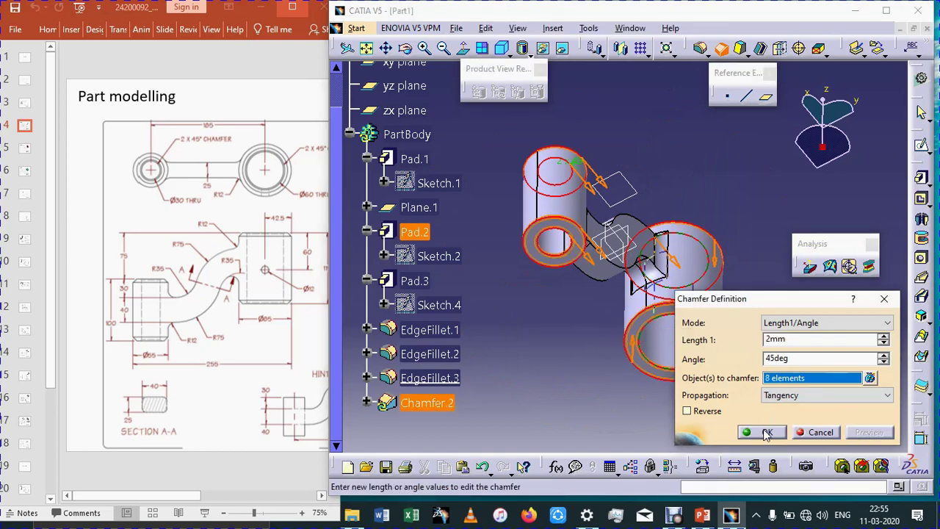
left_click(404, 86)
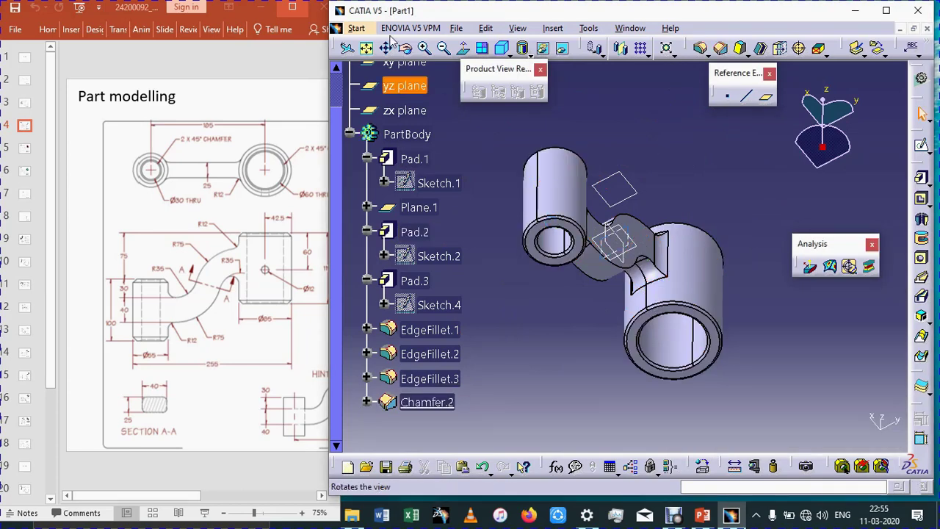
- Save the part under the file name Pivot Arm as a CATPart in the Blower folder
left_click(503, 48)
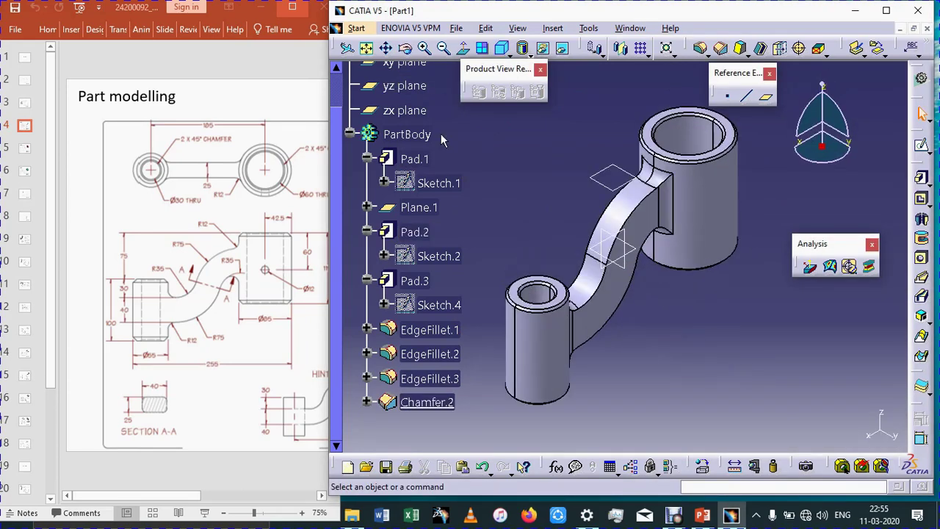
left_click(455, 29)
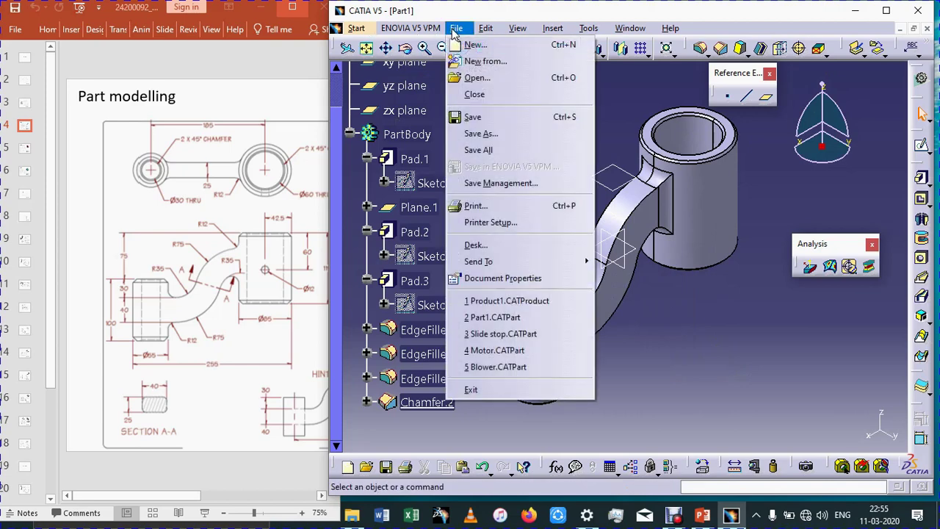
left_click(490, 139)
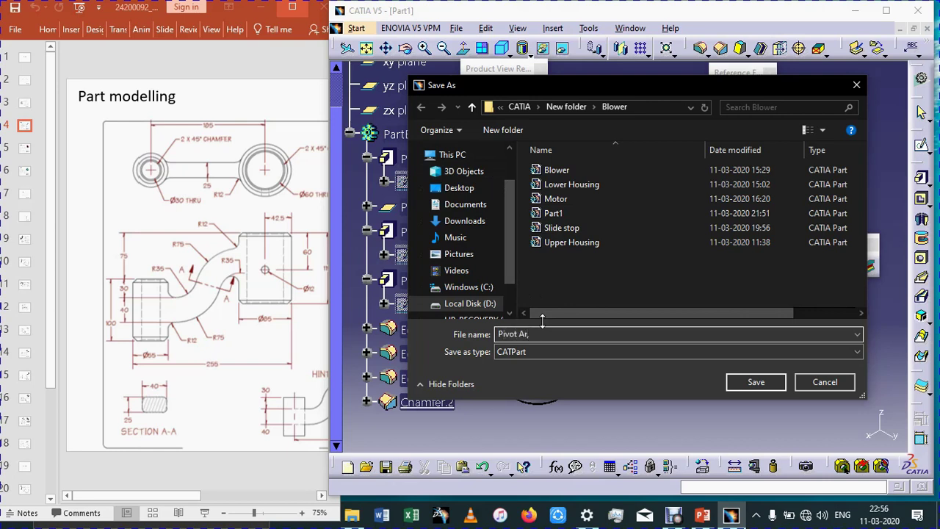
left_click(767, 383)
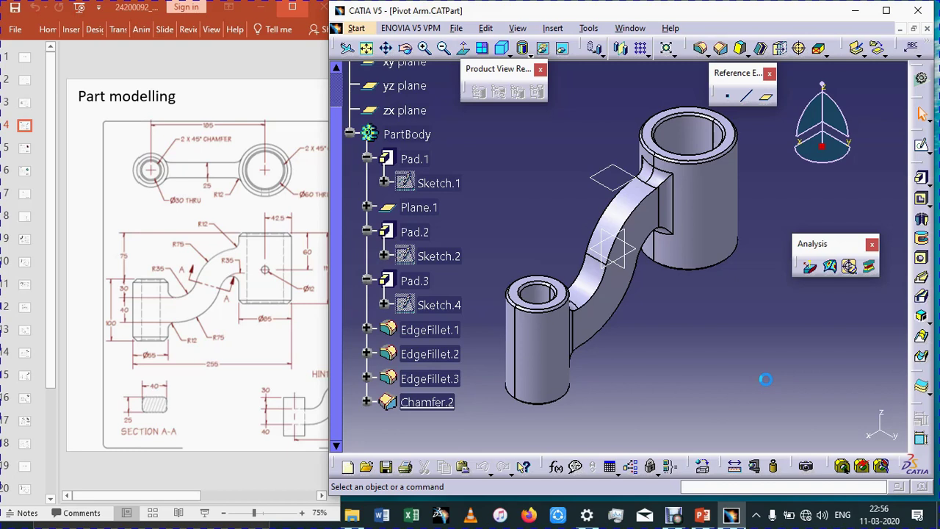
left_click(676, 514)
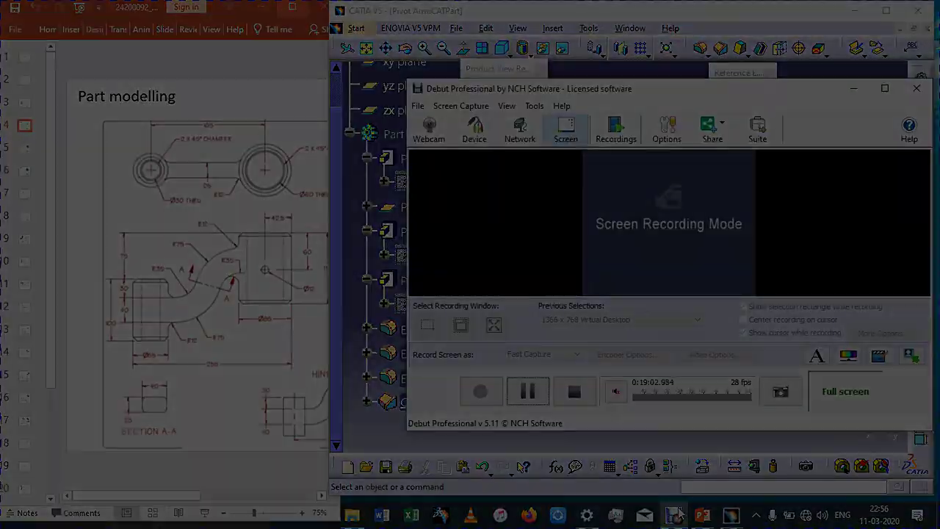